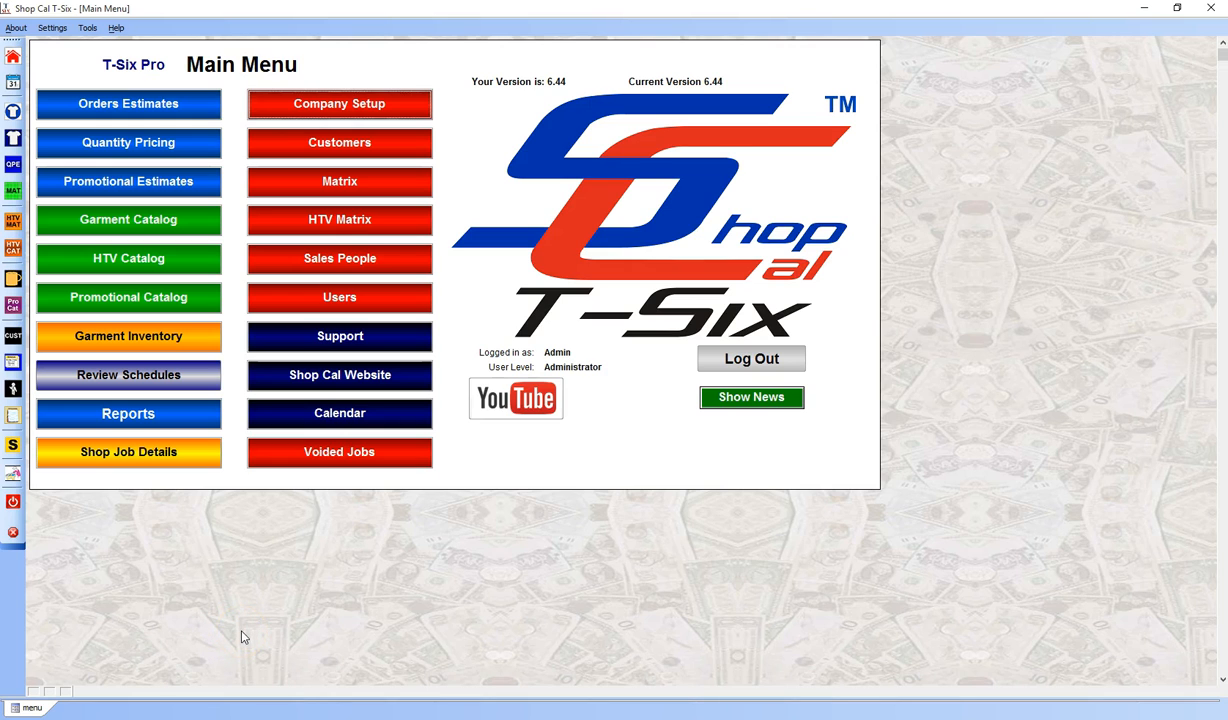
Open the company setup and view the available Calendar options, leaving the selection as Zoho.
click(346, 107)
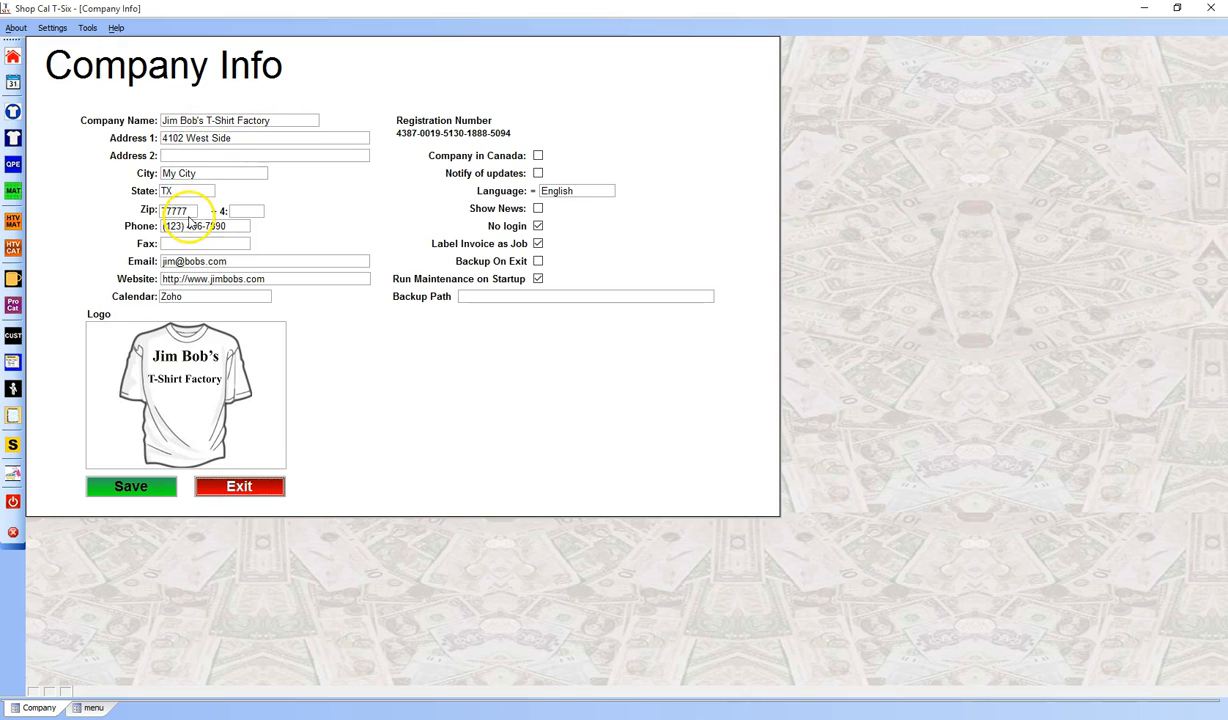
click(264, 297)
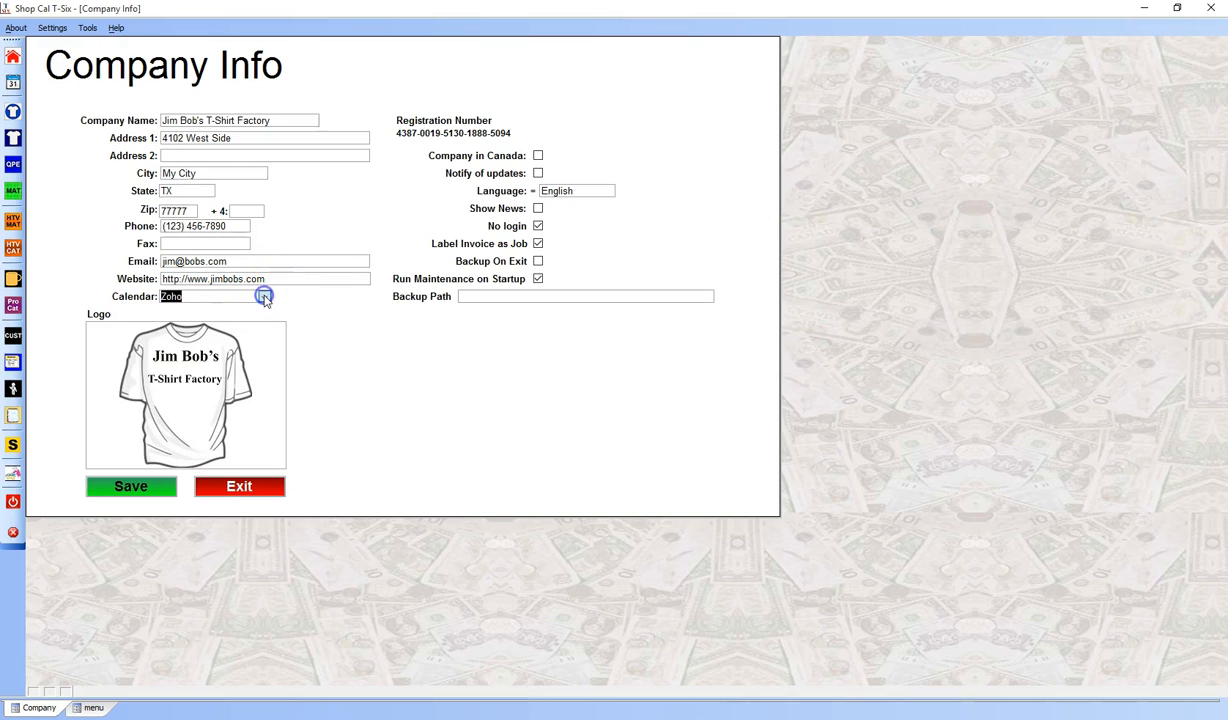
click(265, 298)
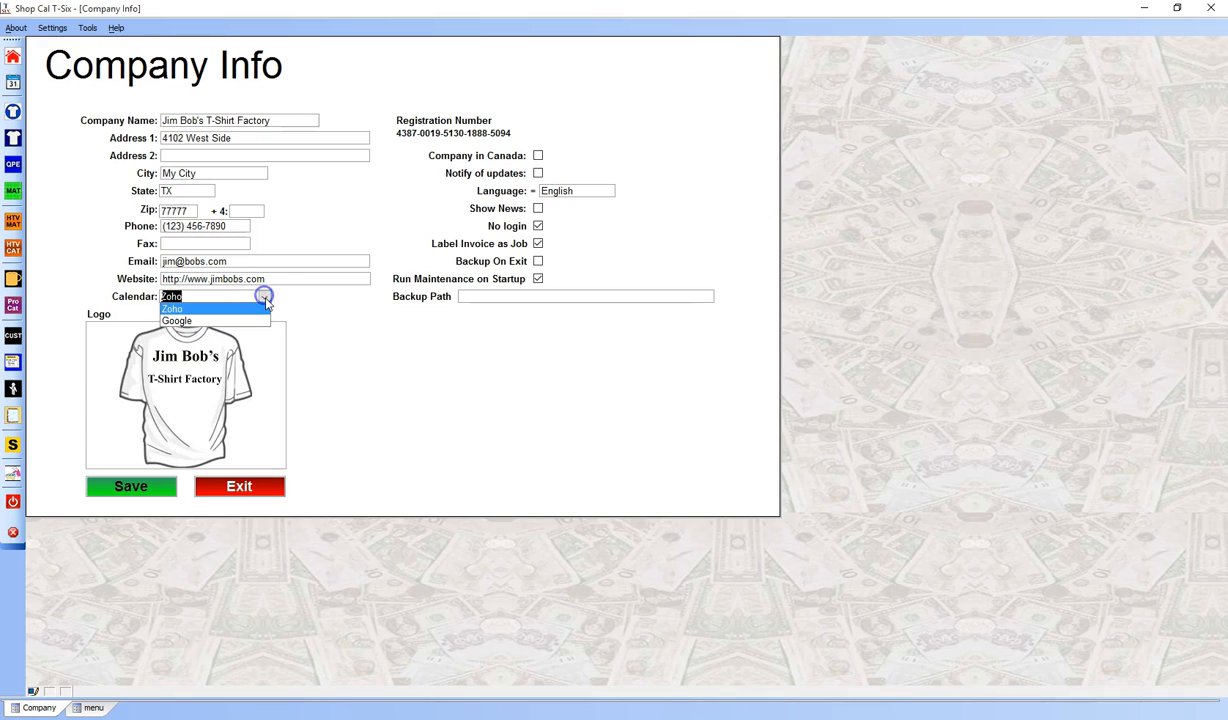
click(304, 299)
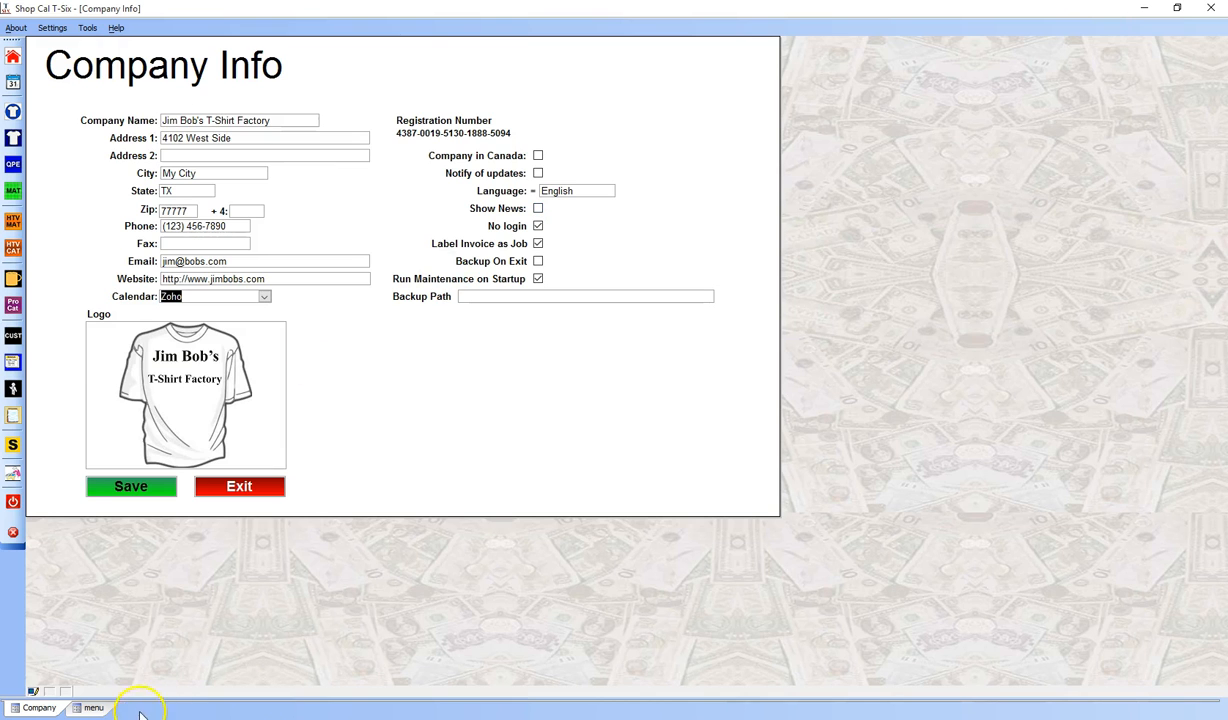
Return to the main menu, display the release news, and hide it again.
click(91, 708)
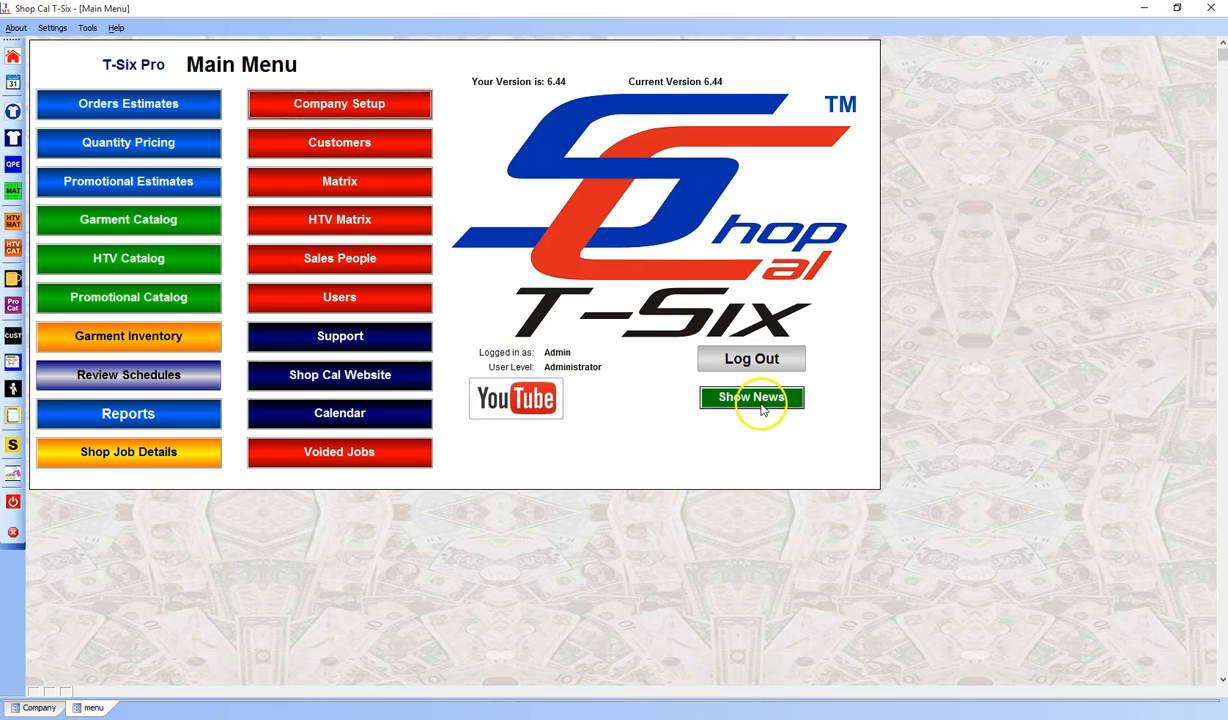
click(762, 399)
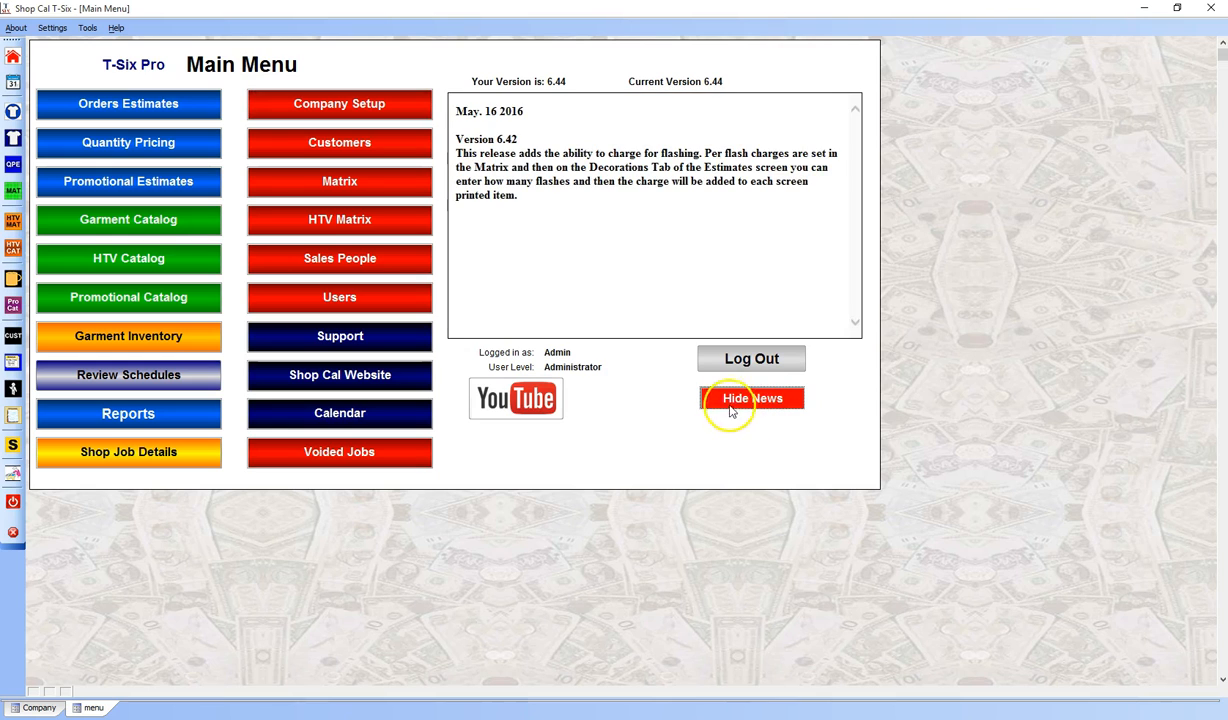
click(776, 400)
click(738, 399)
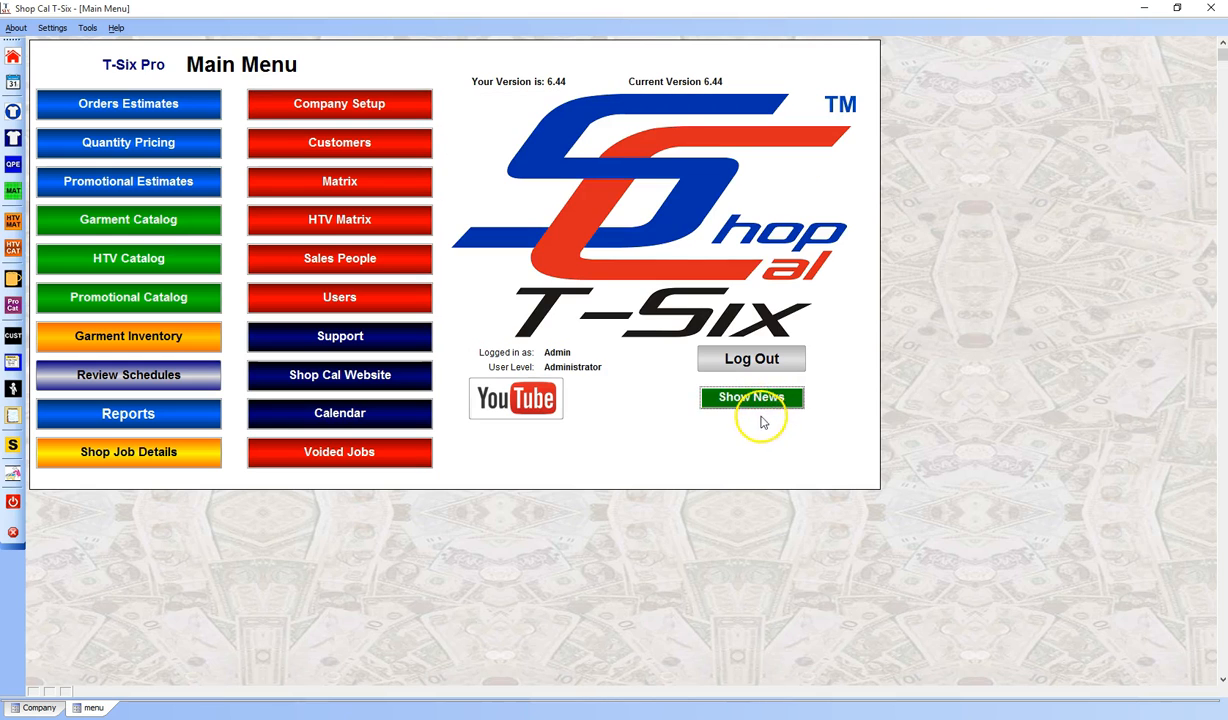
Go back to the company info, browse the images folder for a logo without choosing one, and close the form.
click(35, 705)
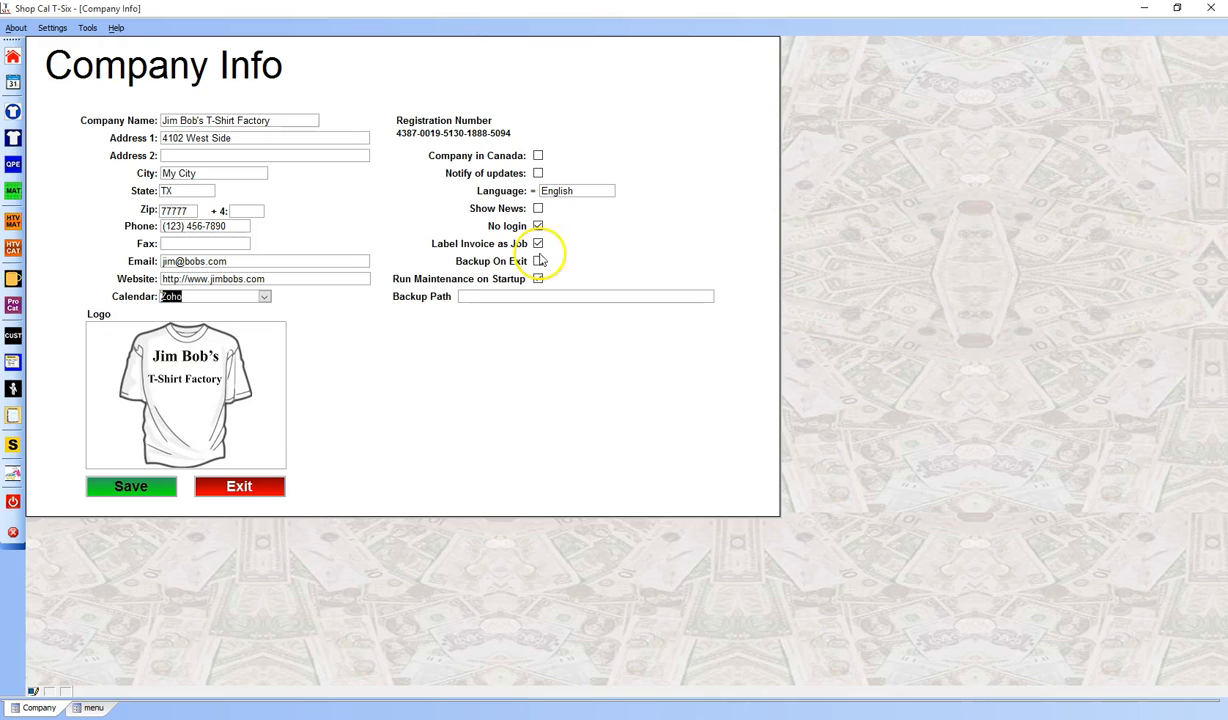
click(268, 345)
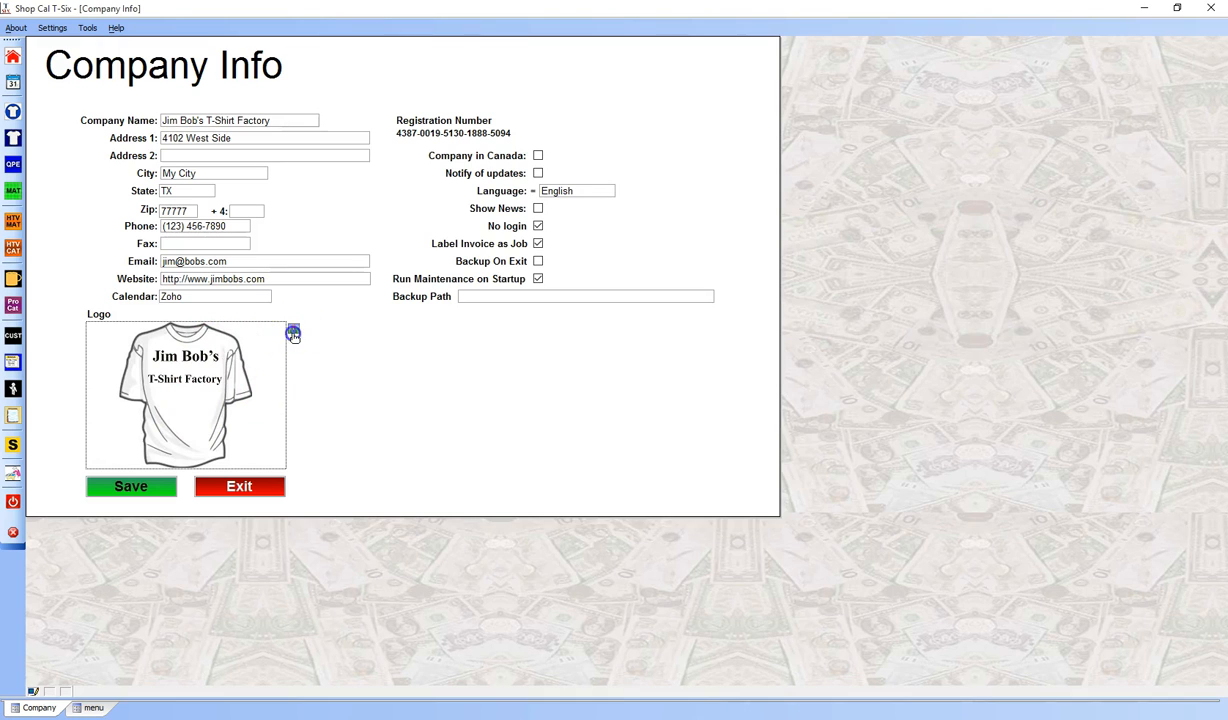
click(293, 331)
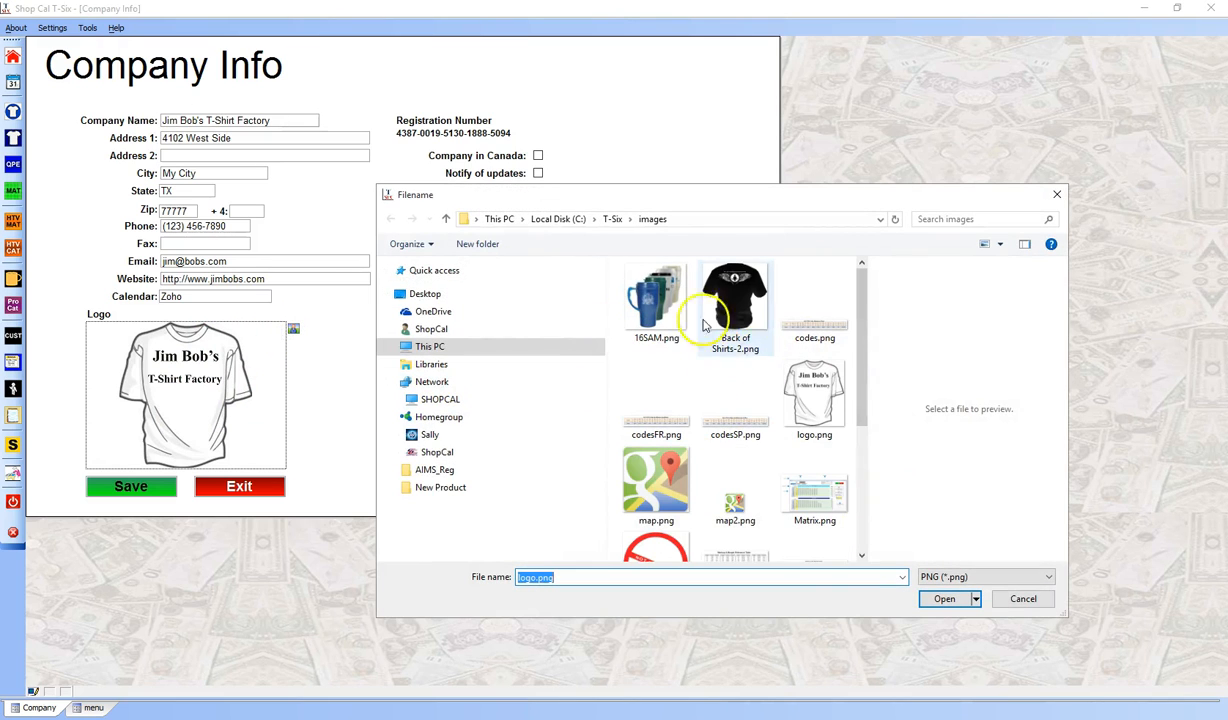
click(1023, 600)
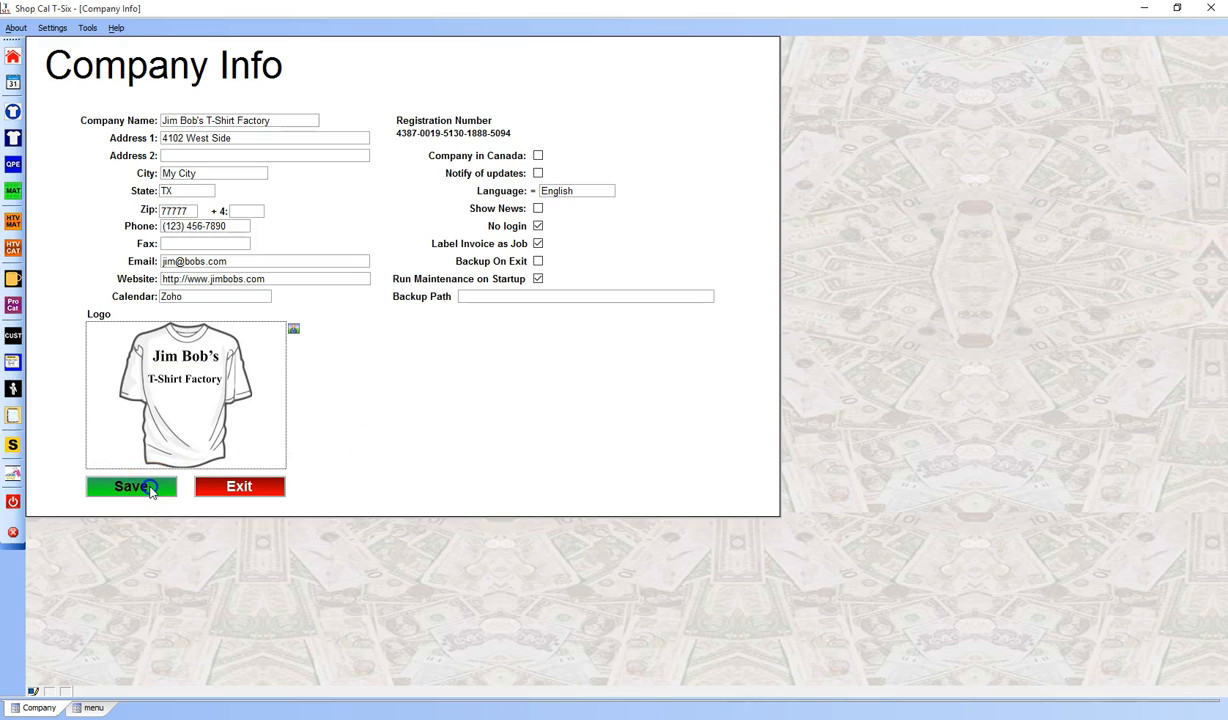
click(238, 489)
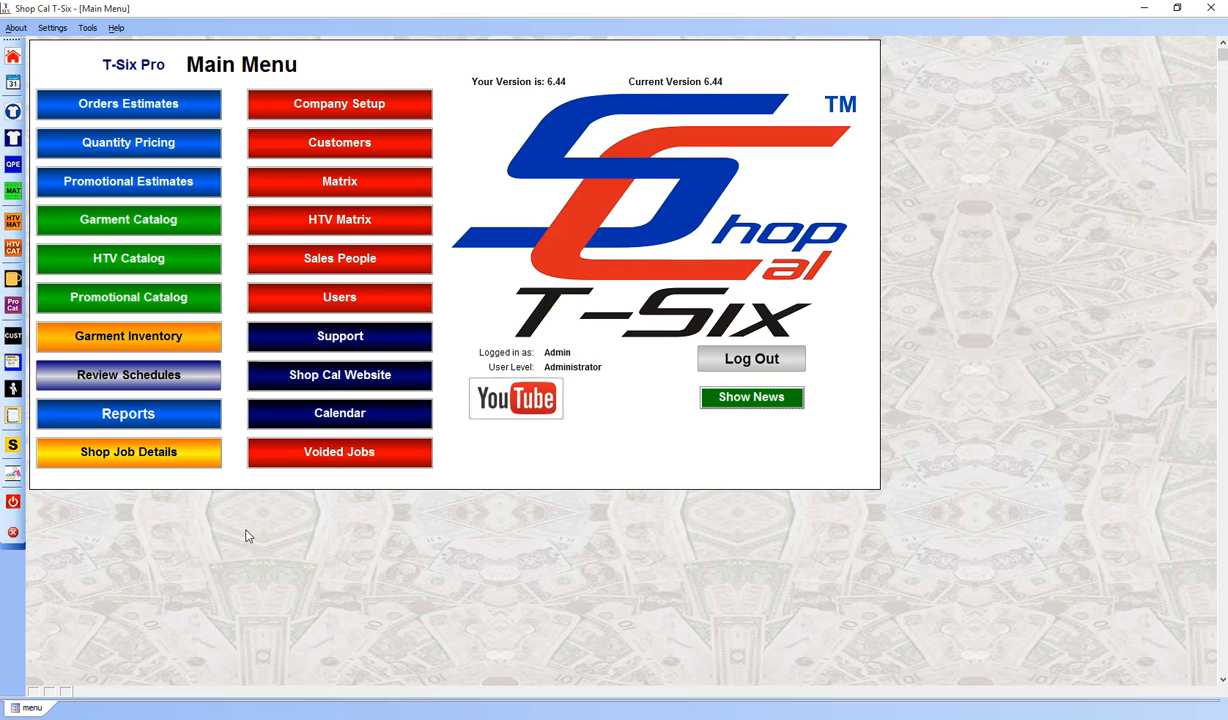
Open the Garment Catalog and find style PC61.
click(133, 226)
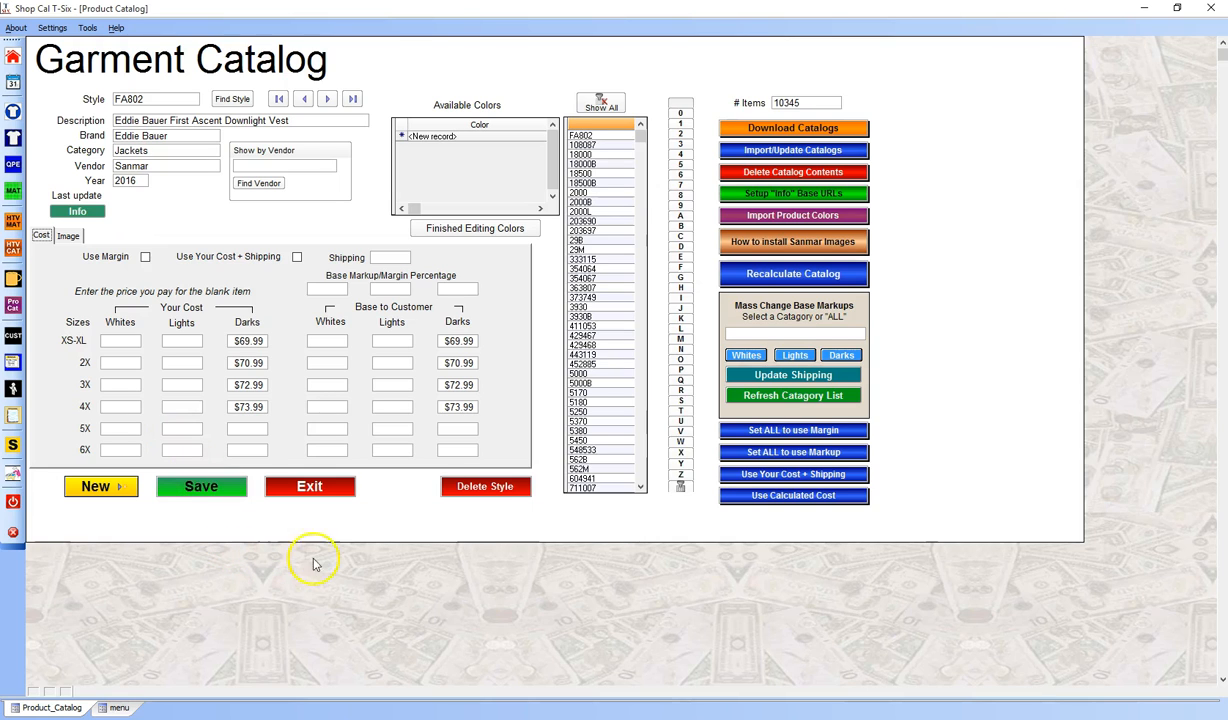
click(184, 99)
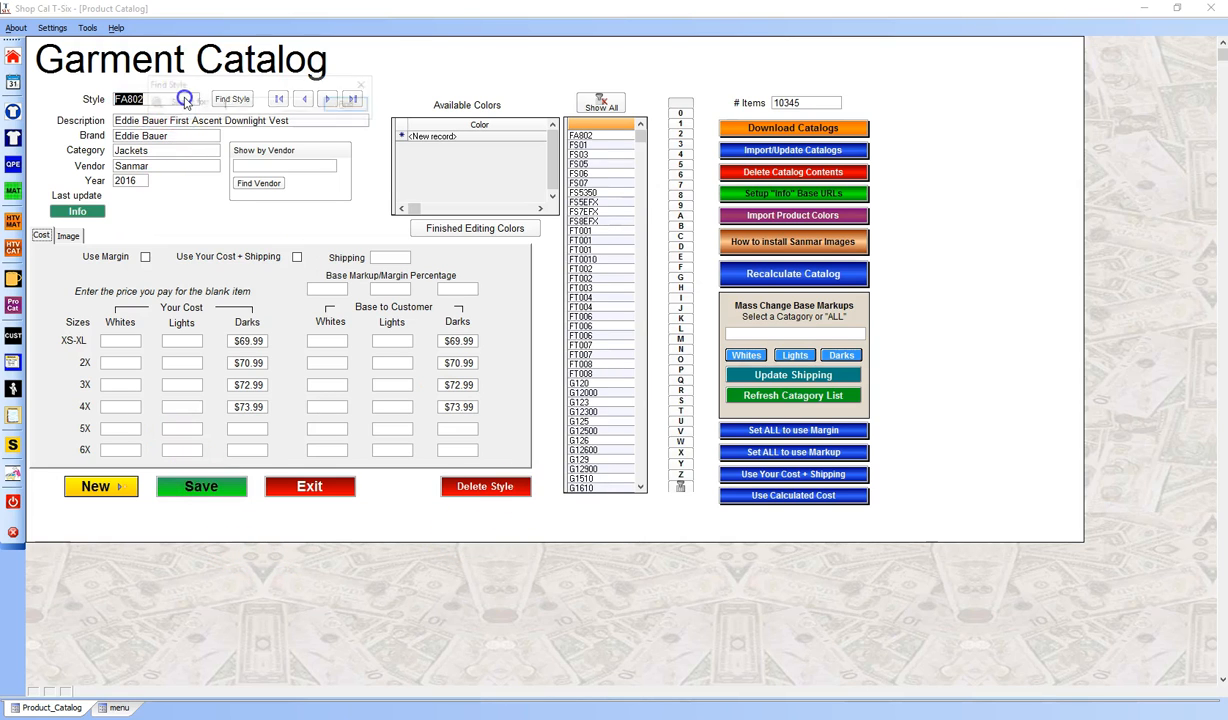
text(PC61)
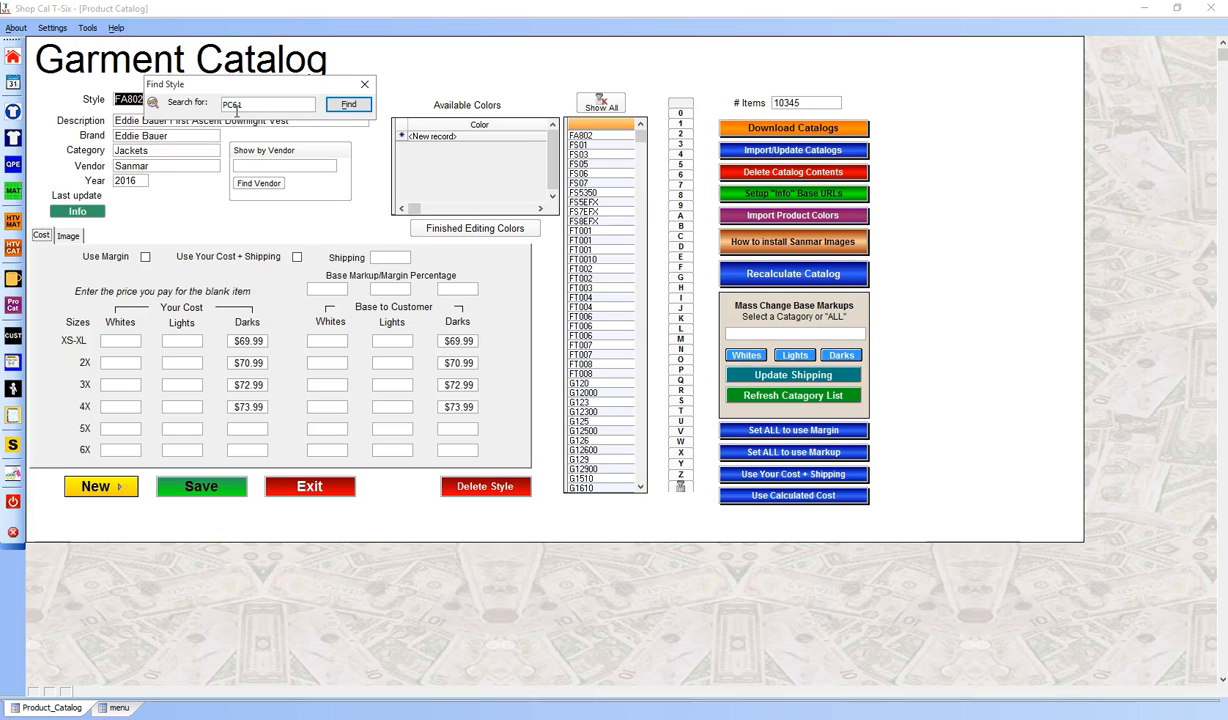
click(349, 105)
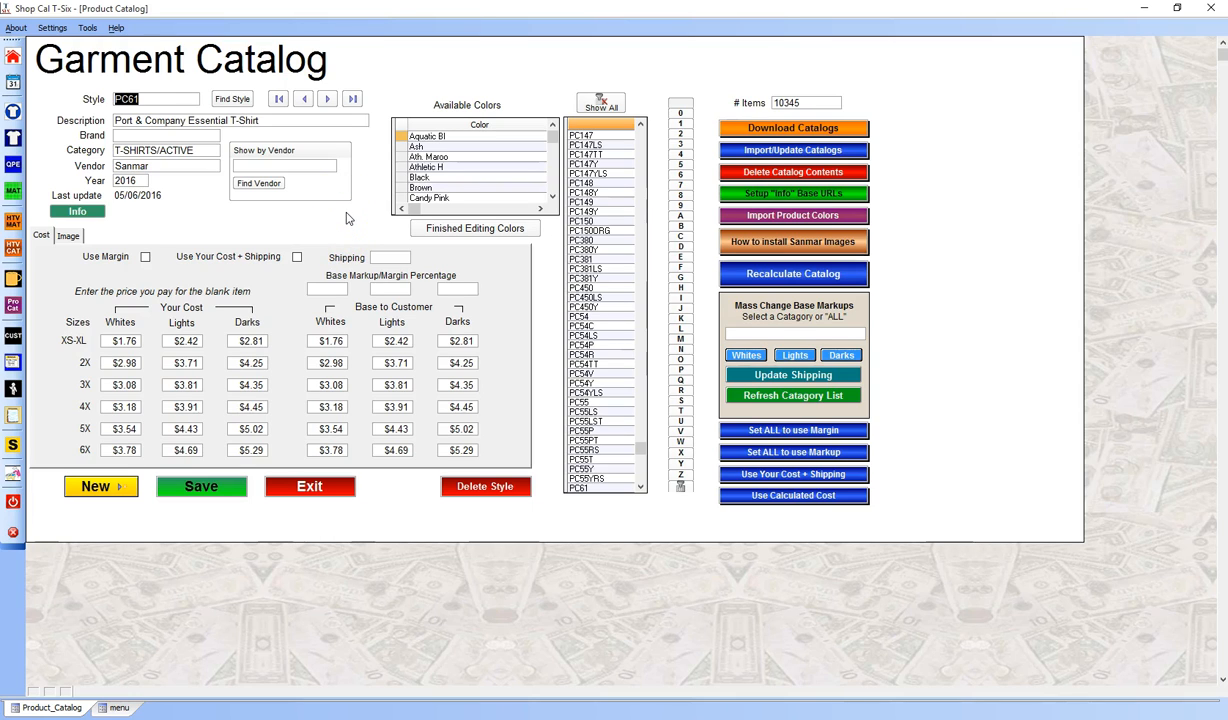
Apply a 30% base markup to the customer prices for white garments of style PC61.
click(337, 219)
click(325, 343)
click(334, 292)
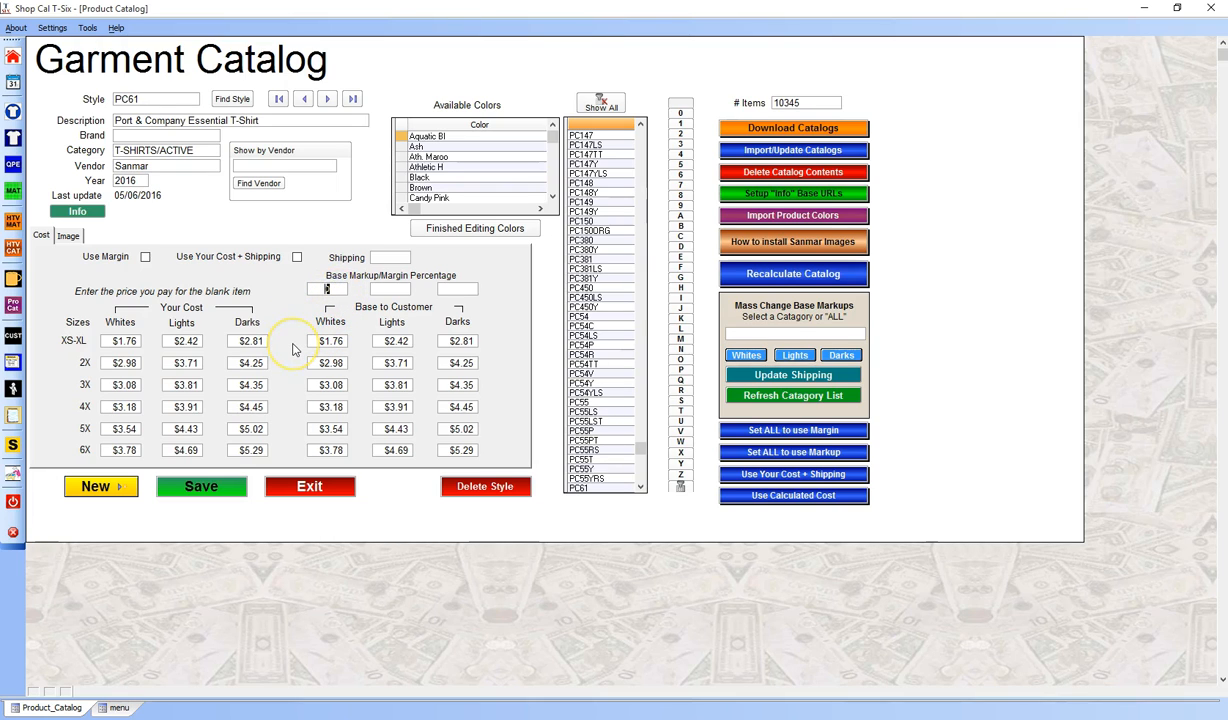
text(30)
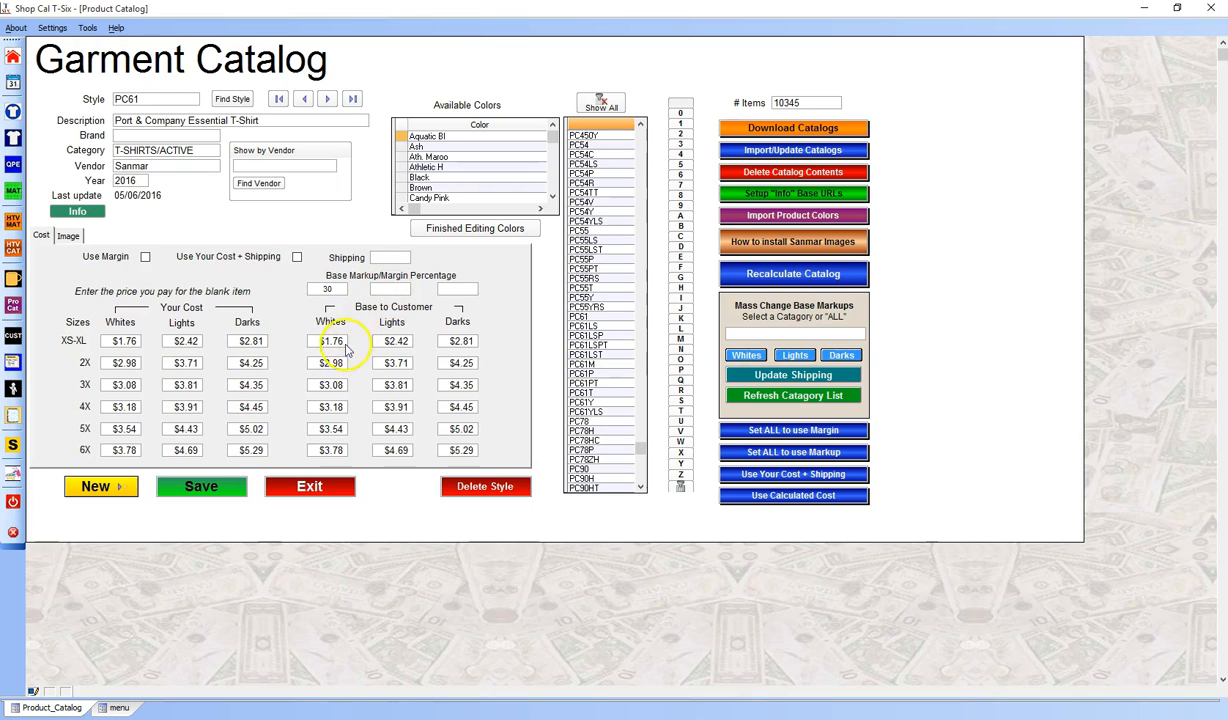
click(390, 289)
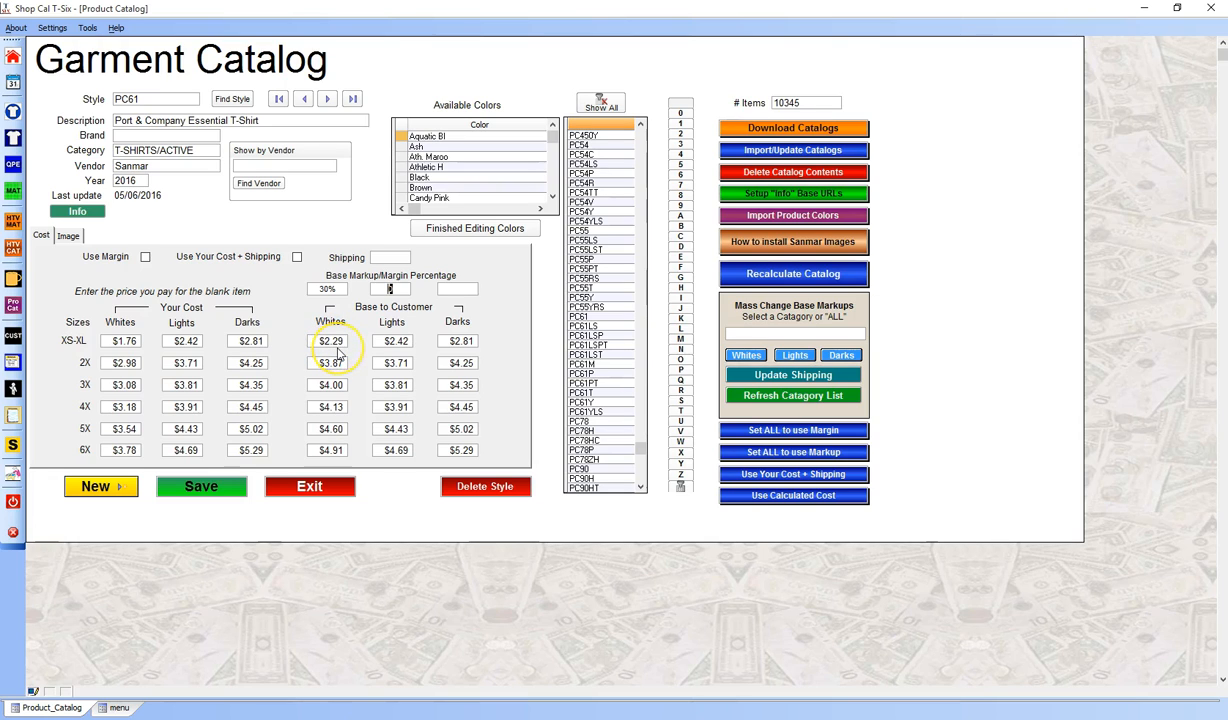
Turn on Use Margin for style PC61 to compare the customer prices for whites, and turn it back off.
click(146, 258)
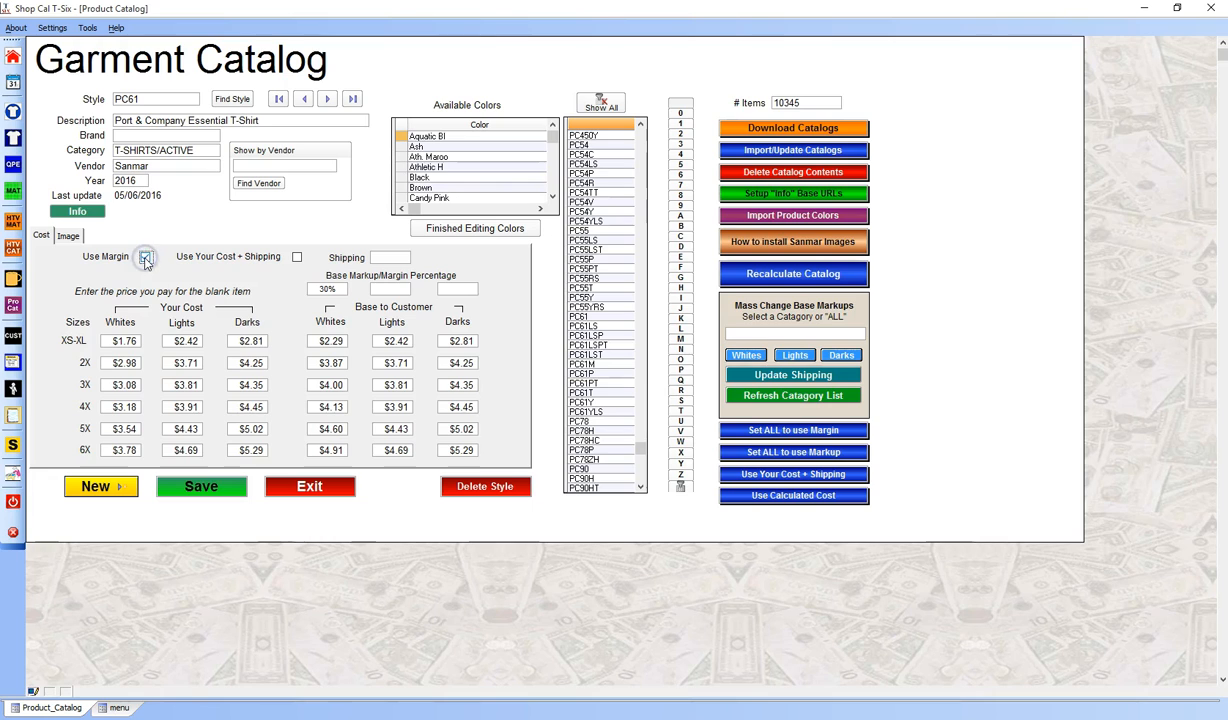
click(334, 289)
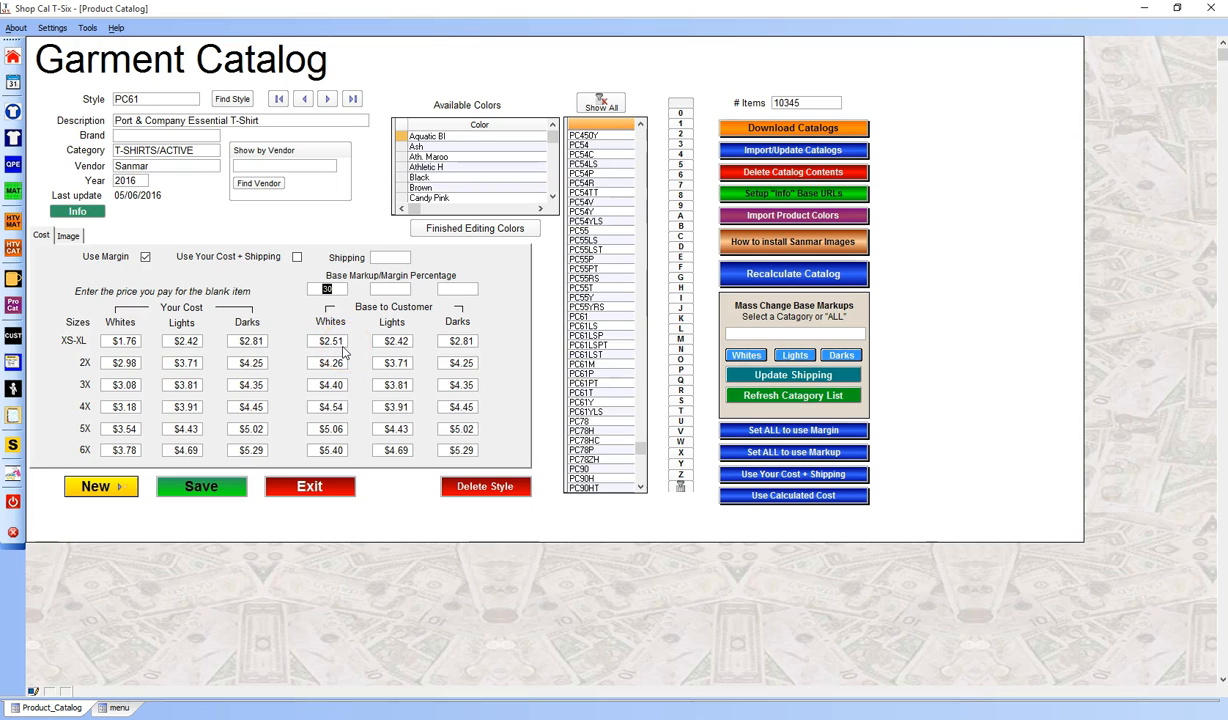
click(145, 258)
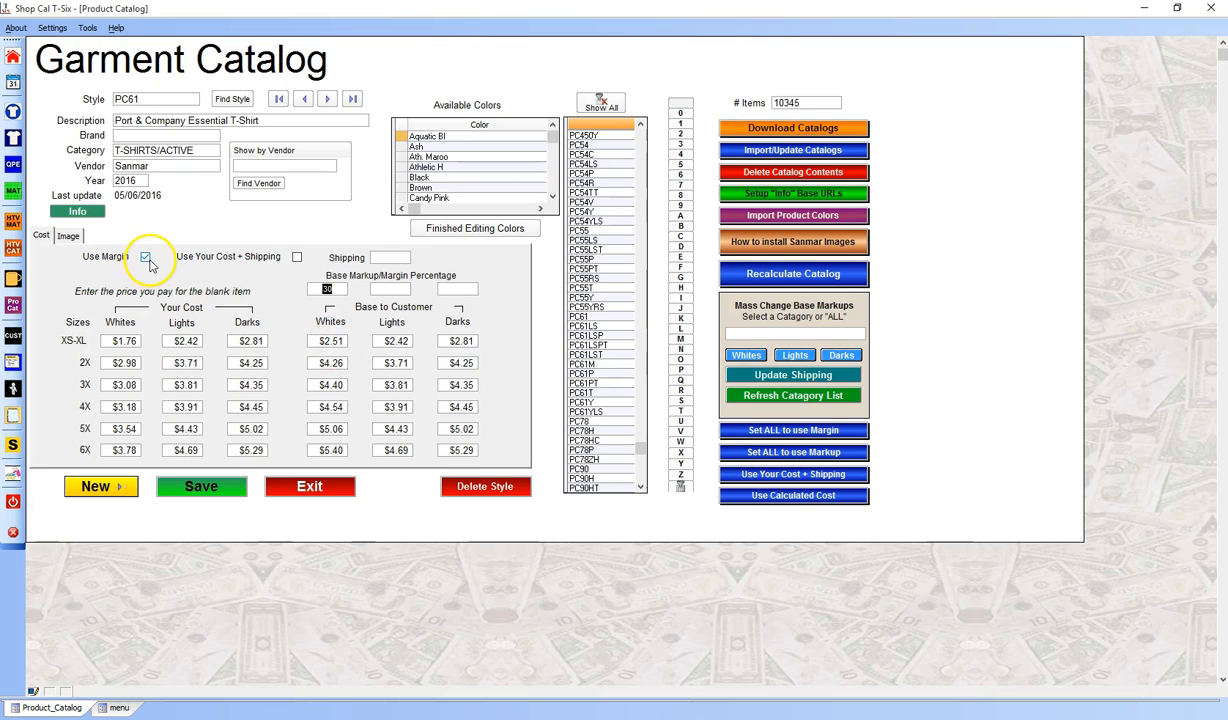
click(146, 259)
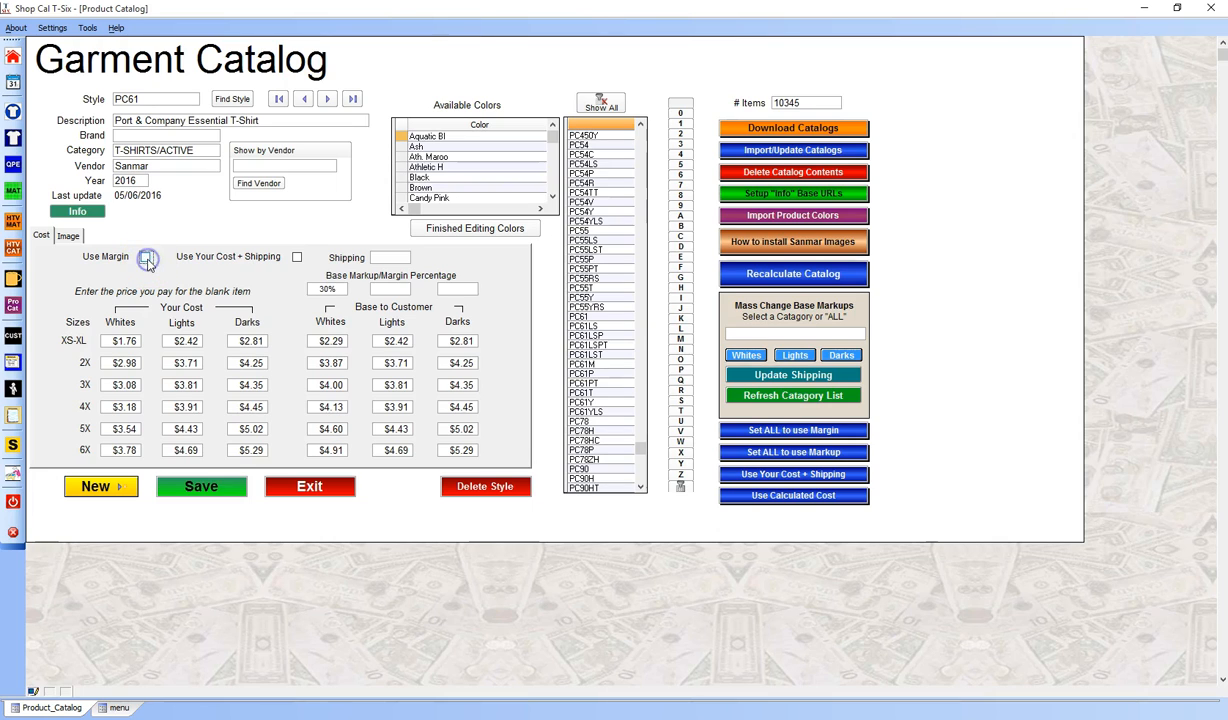
Clear the base markup percentage for white garments of style PC61.
double_click(339, 291)
key(BackSpace)
click(389, 289)
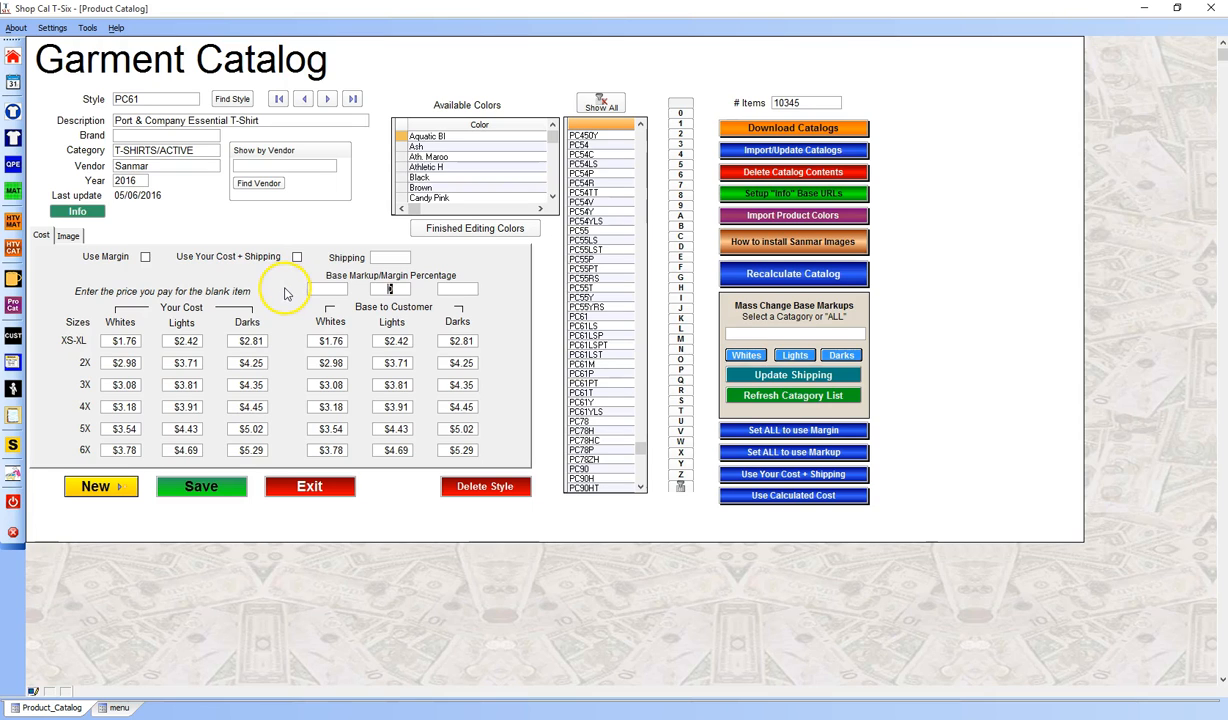
Examine the shipping, base markup and XS-XL cost fields of style PC61, and close the Garment Catalog.
click(390, 259)
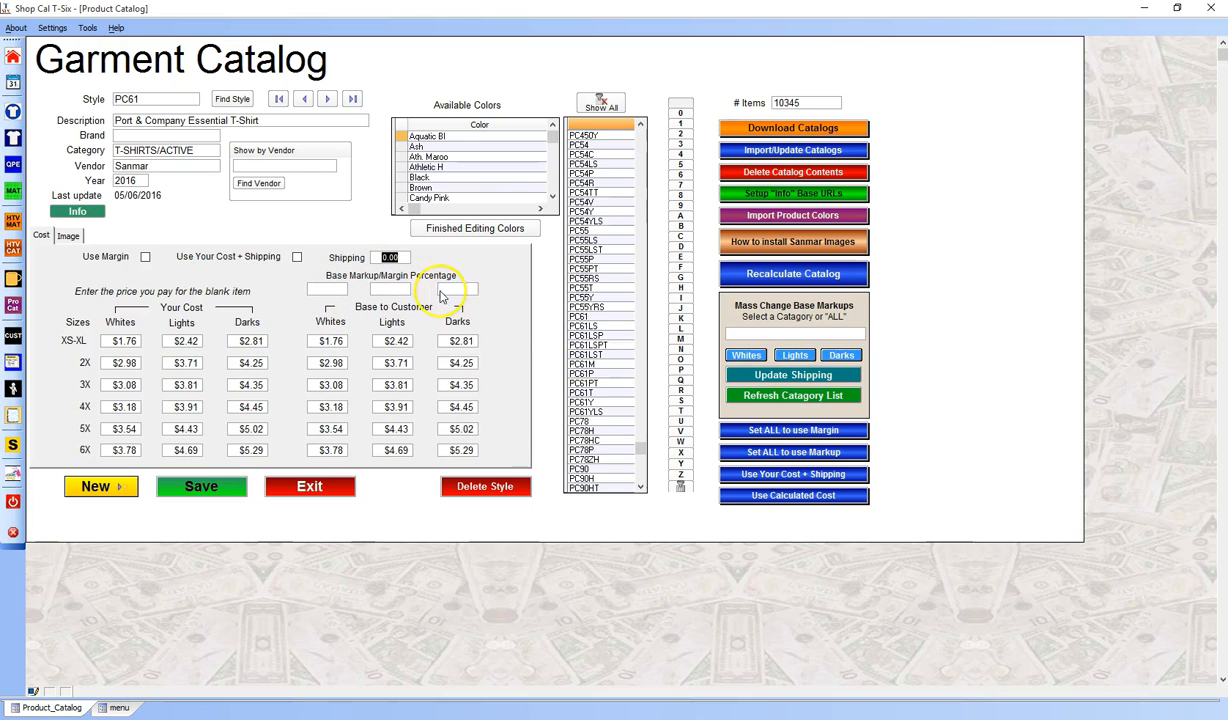
click(333, 289)
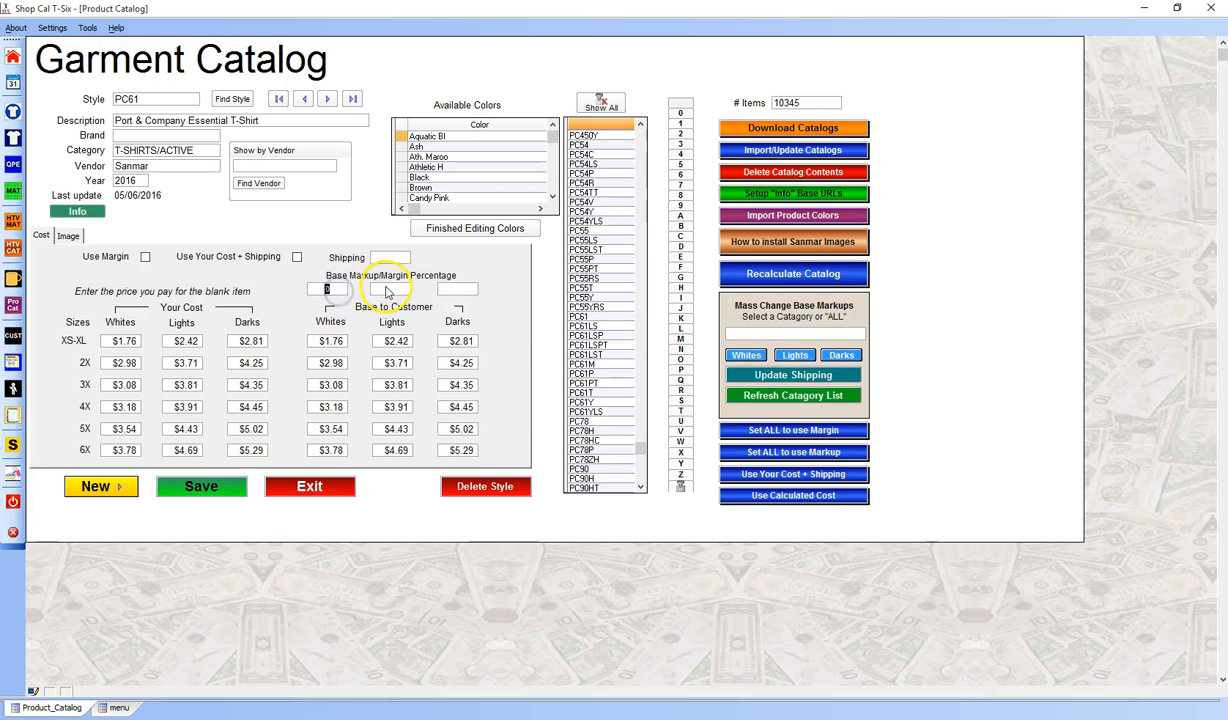
click(442, 289)
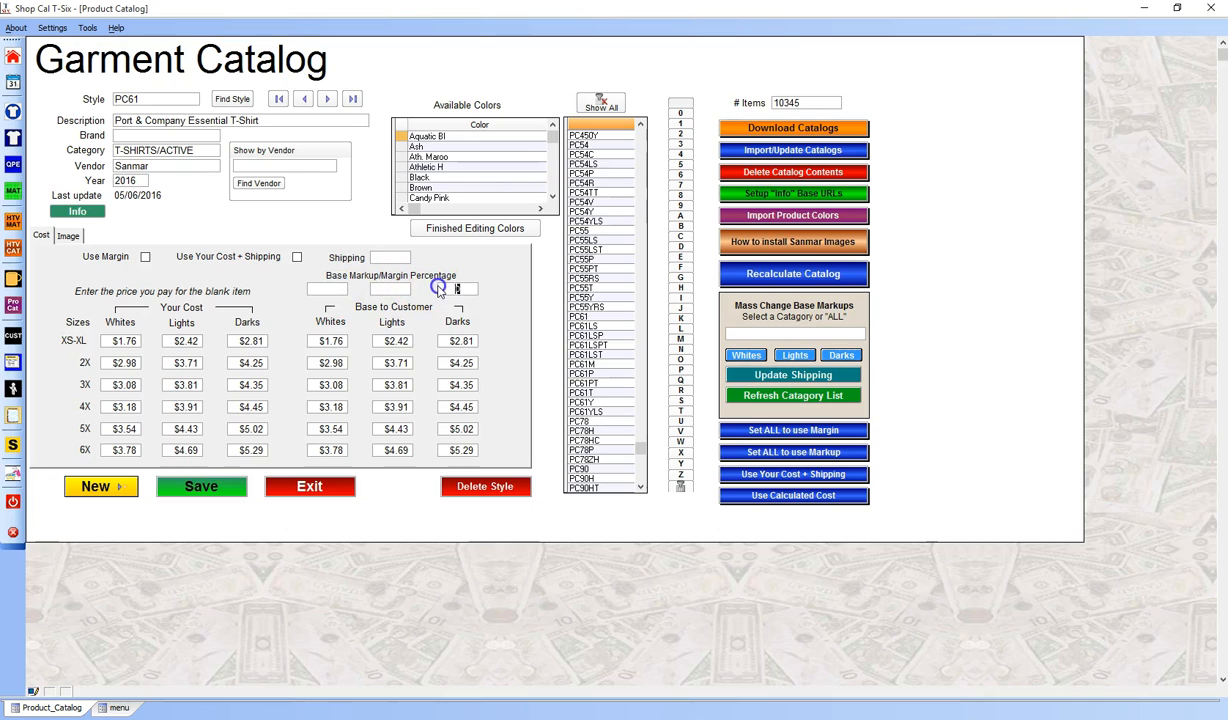
click(122, 340)
click(189, 341)
click(250, 341)
click(333, 341)
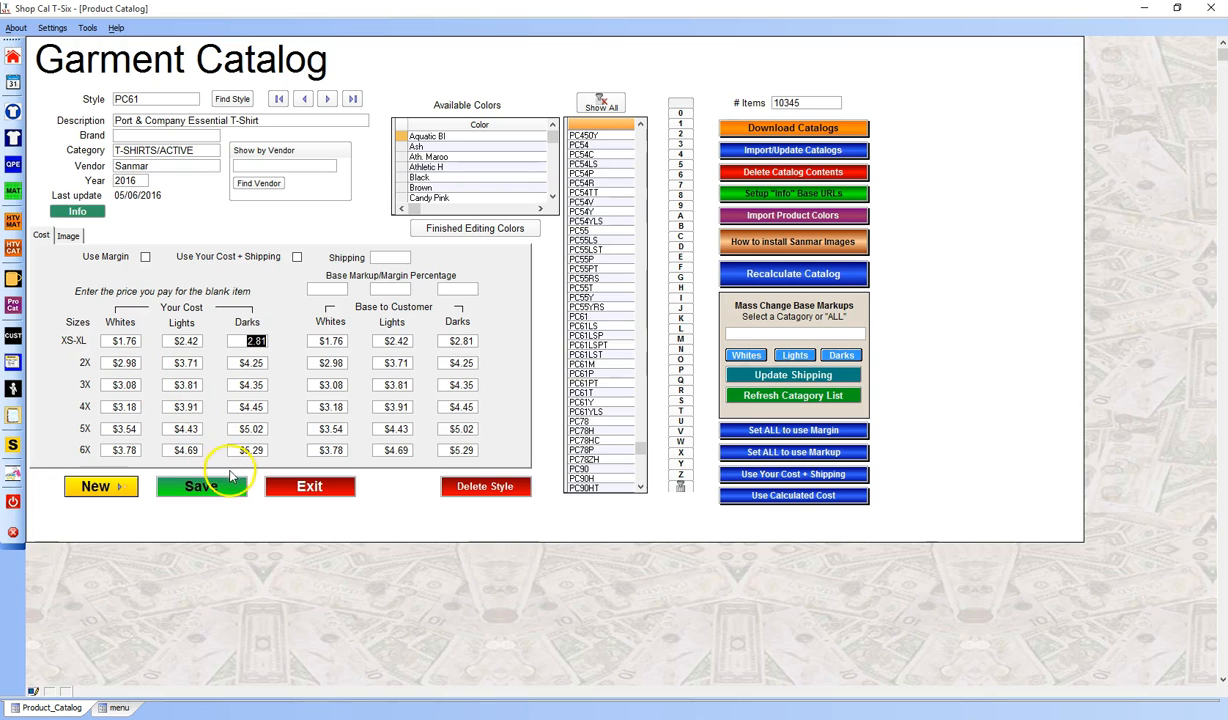
click(312, 490)
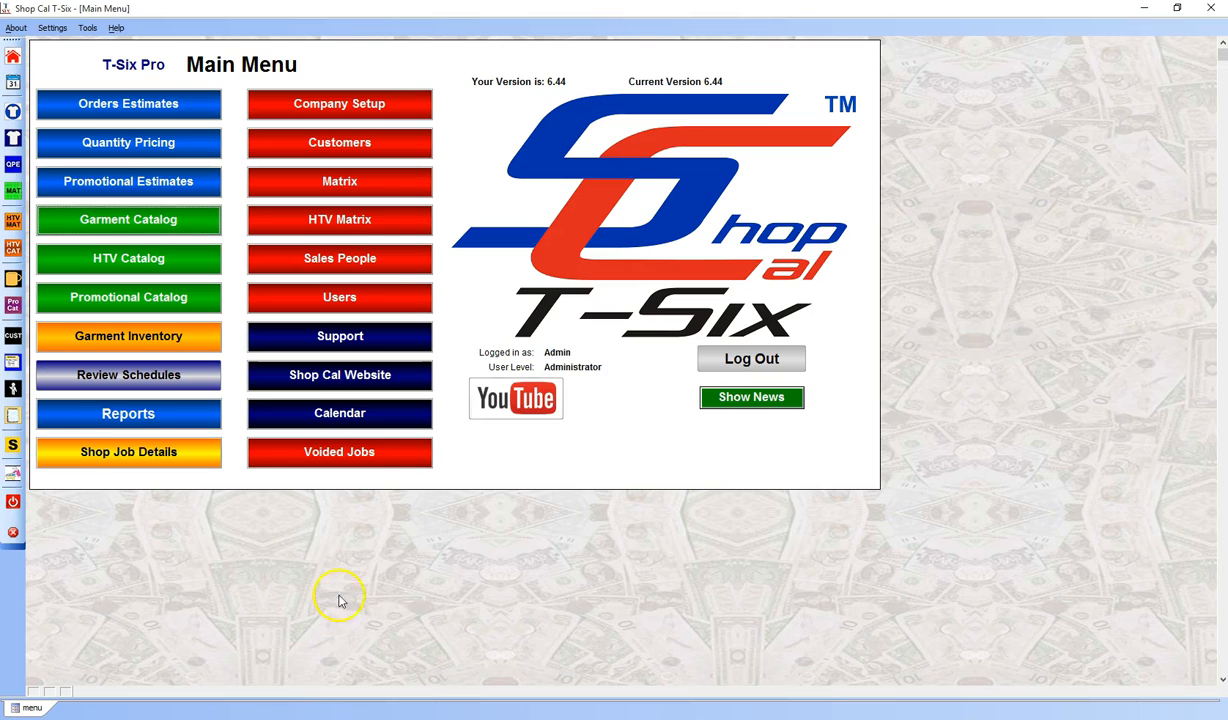
Open the Retail pricing matrix, view its screen printing tables with Use additional Locations enabled, and disable that option again.
click(366, 180)
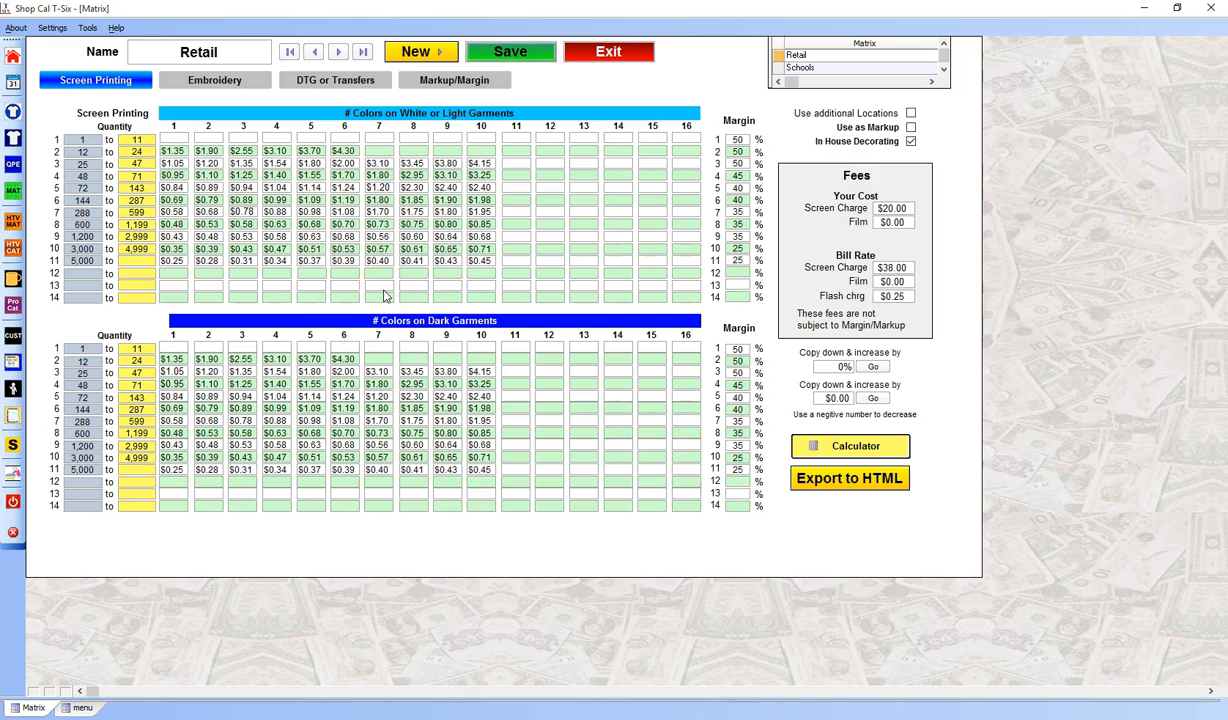
double_click(228, 50)
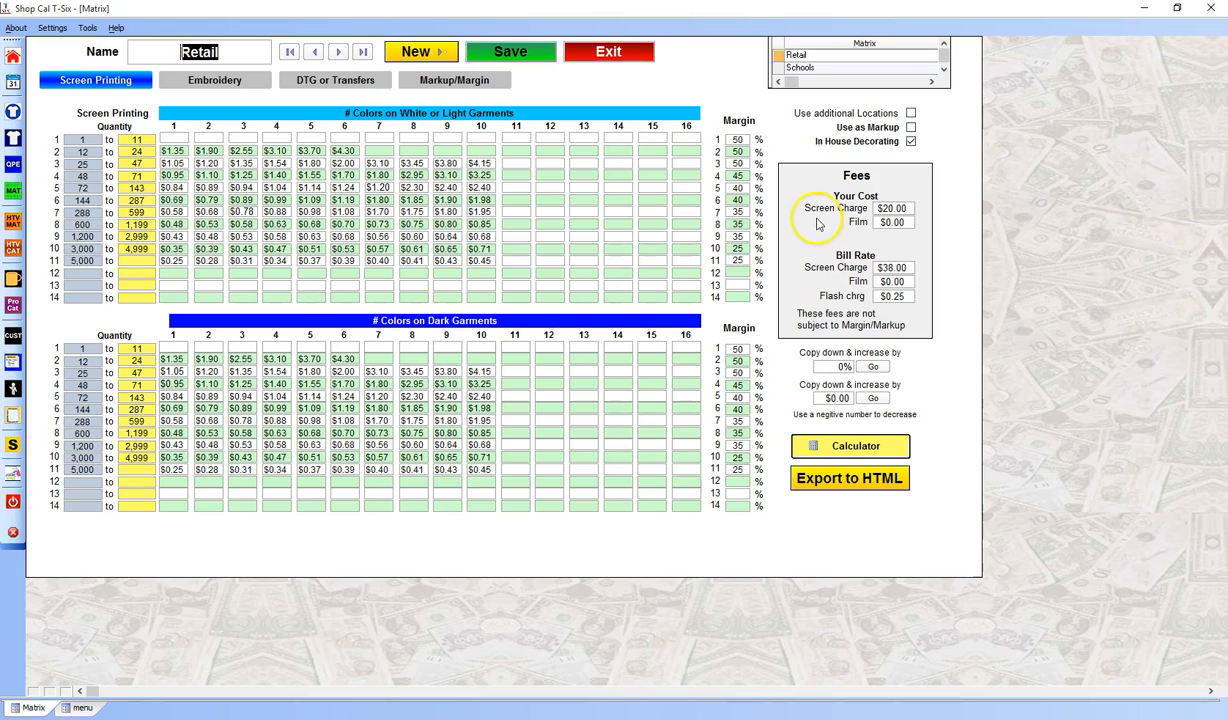
click(911, 114)
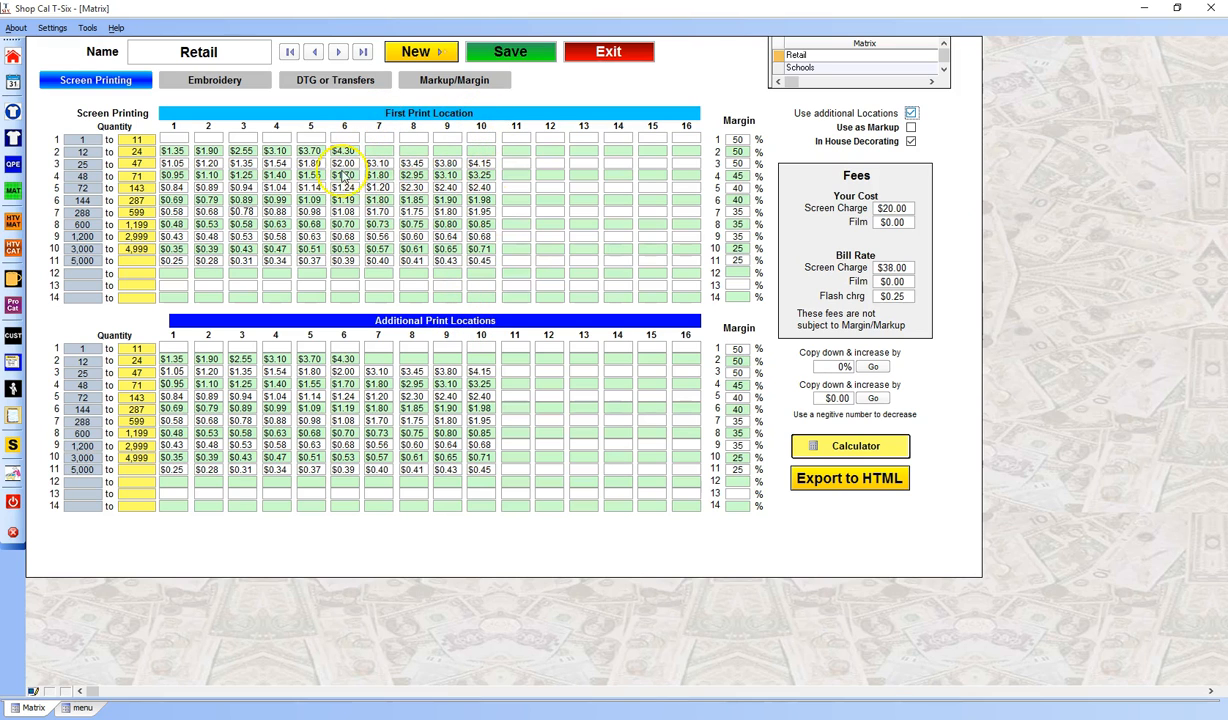
click(225, 192)
click(911, 114)
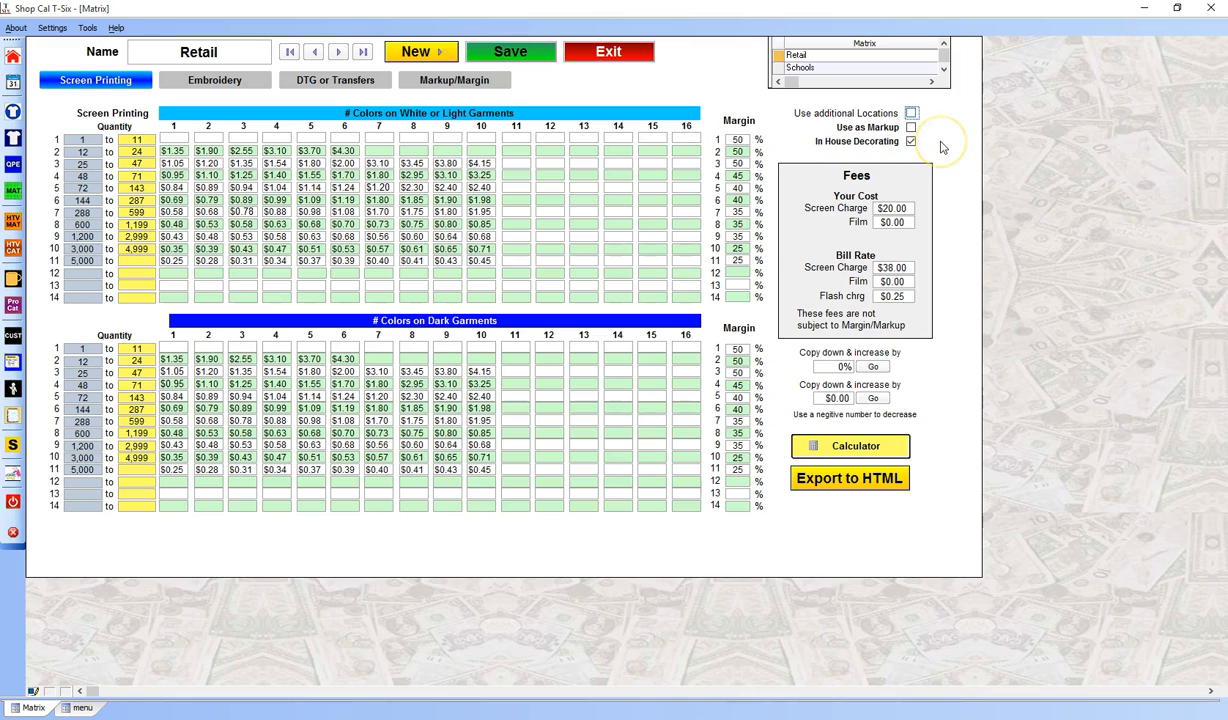
Check the 12 to 24 quantity prices for one to three colors on light garments, and enable Use as Markup for the Retail matrix.
click(184, 153)
click(208, 151)
click(243, 151)
click(946, 148)
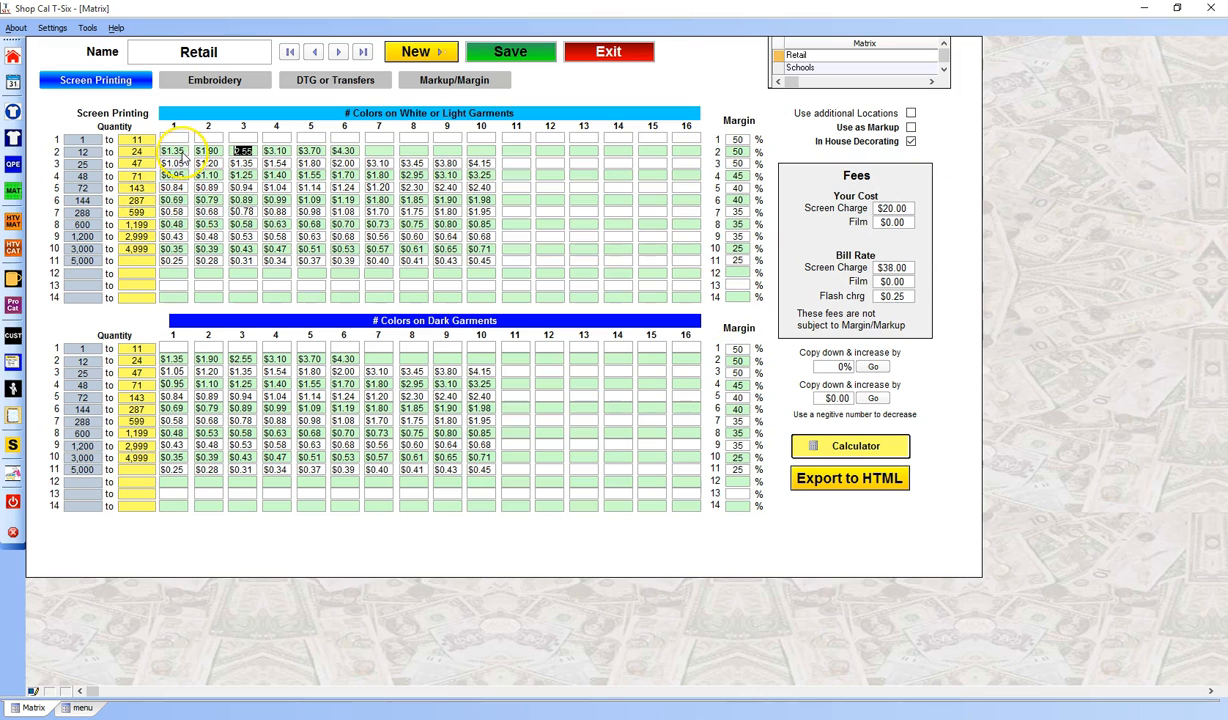
click(911, 128)
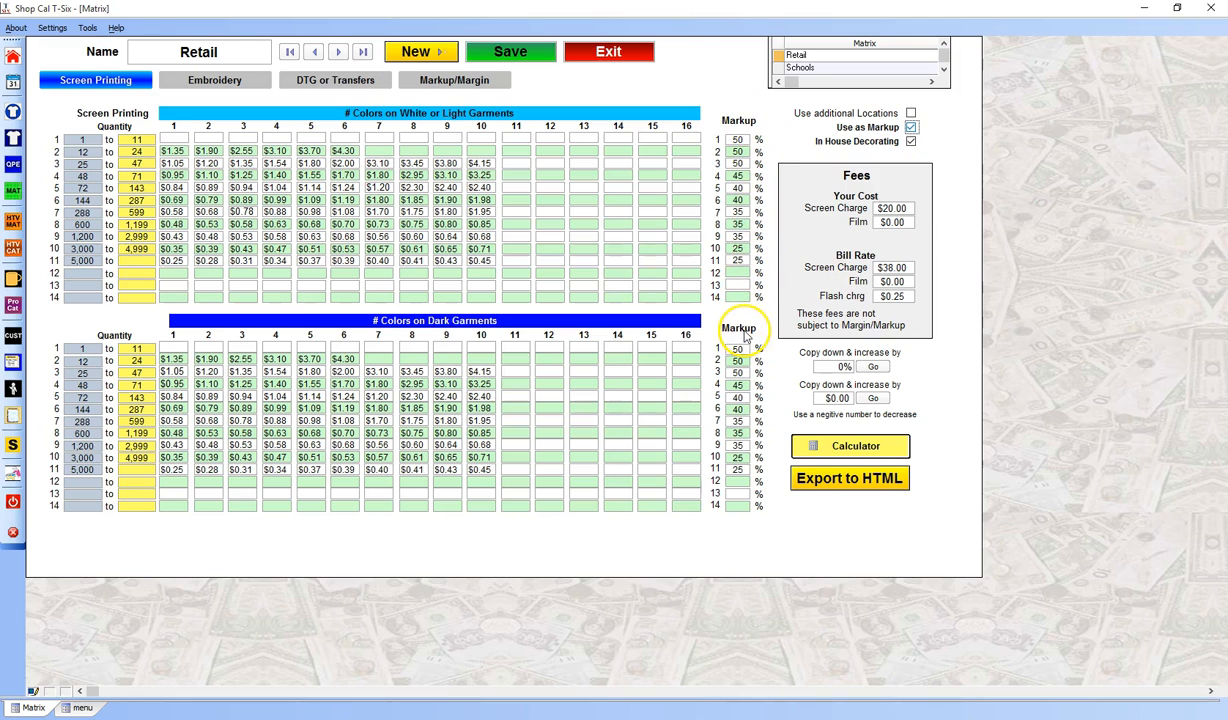
Disable Use as Markup for the Retail matrix and view its break points and the Markup and Margin Table.
click(912, 128)
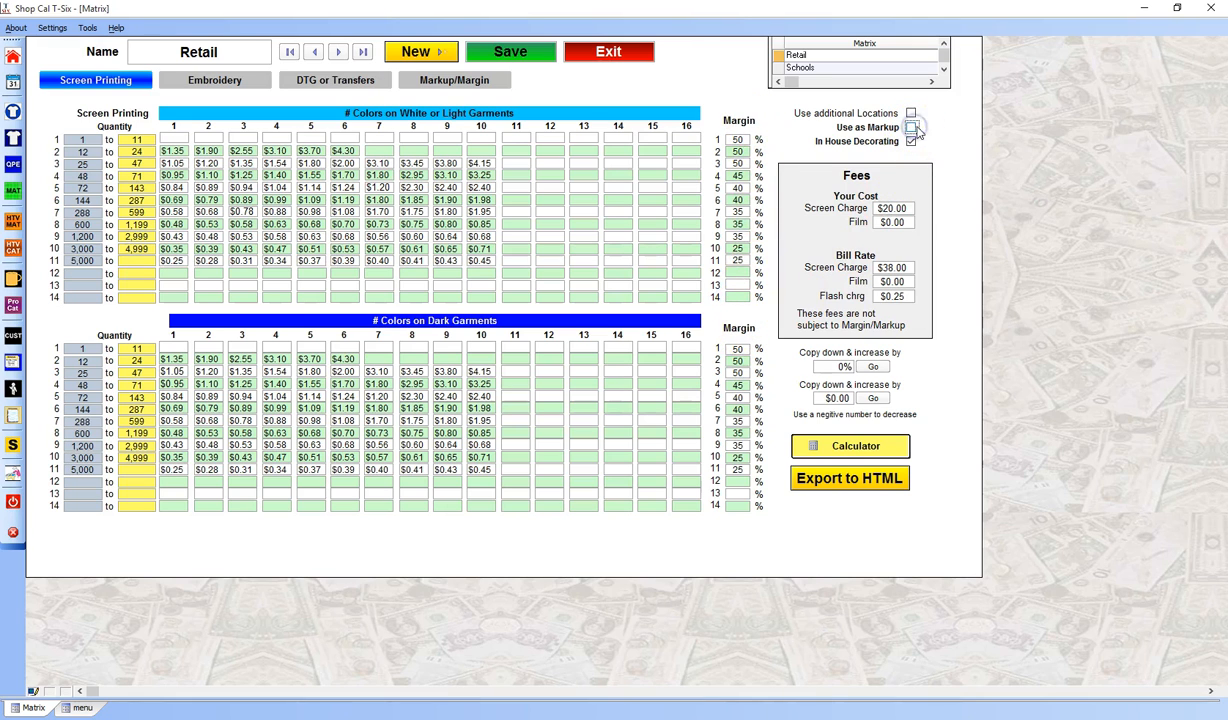
click(455, 81)
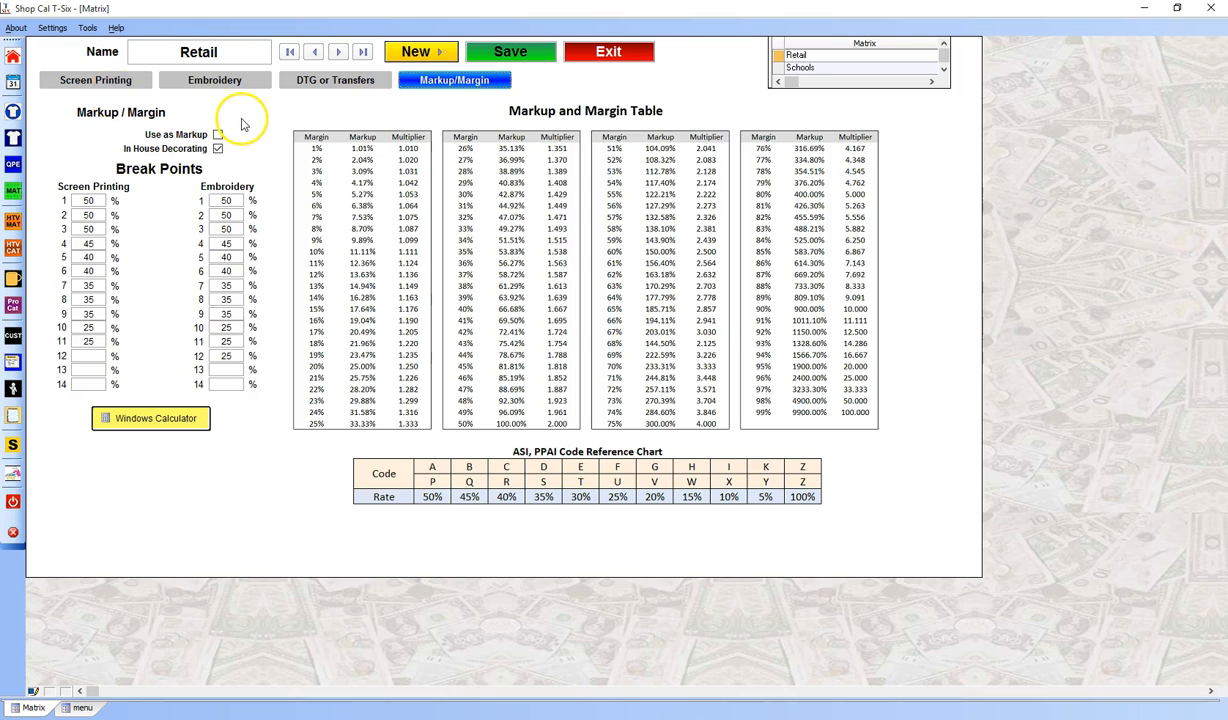
click(116, 82)
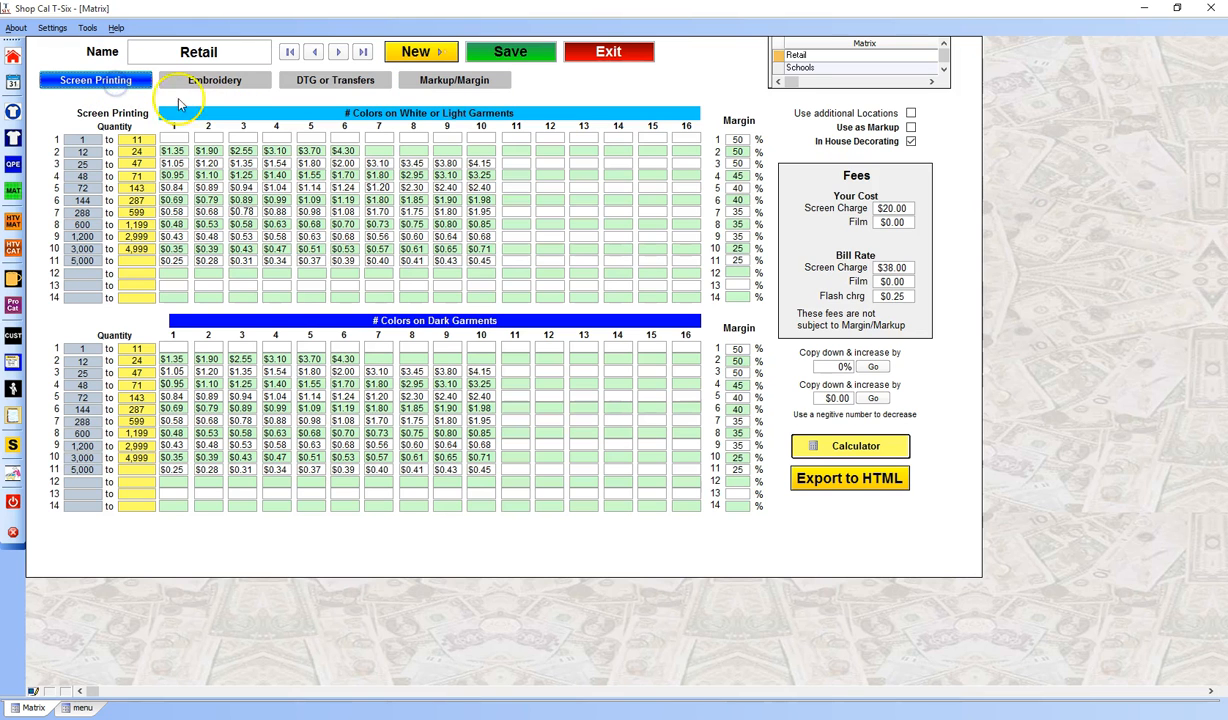
Review the Retail matrix's Embroidery and DTG or Transfers price tables, and close the matrix.
click(222, 82)
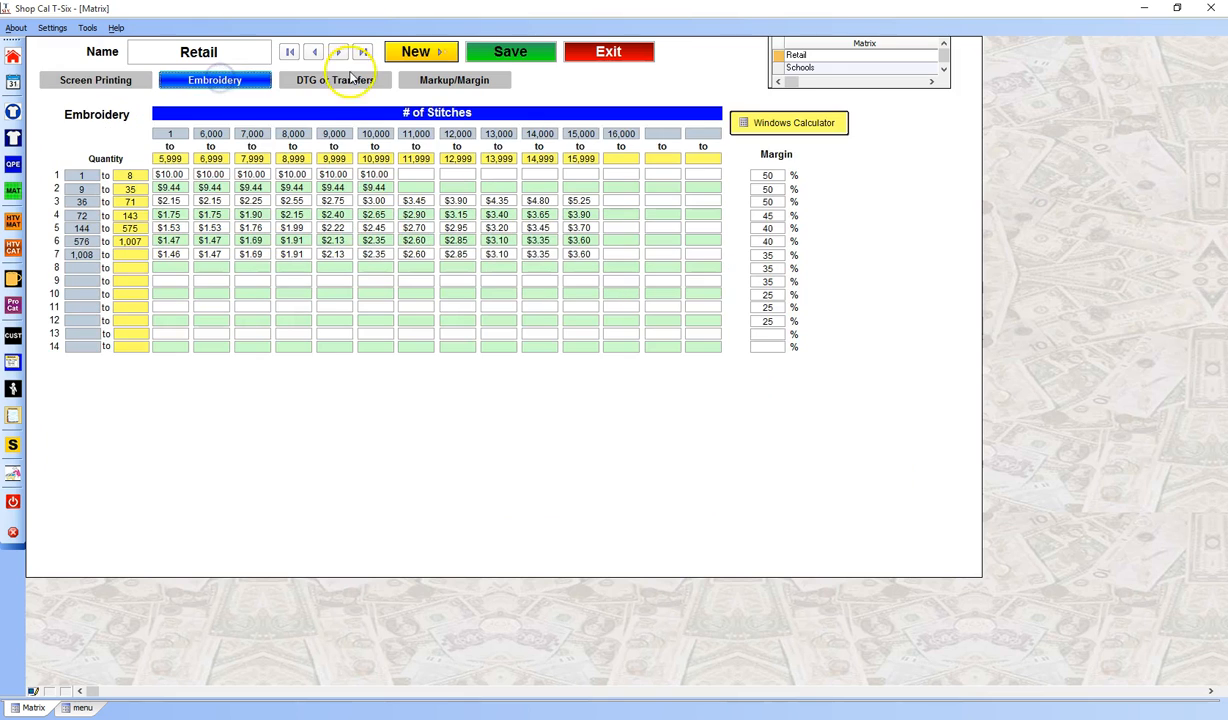
click(353, 85)
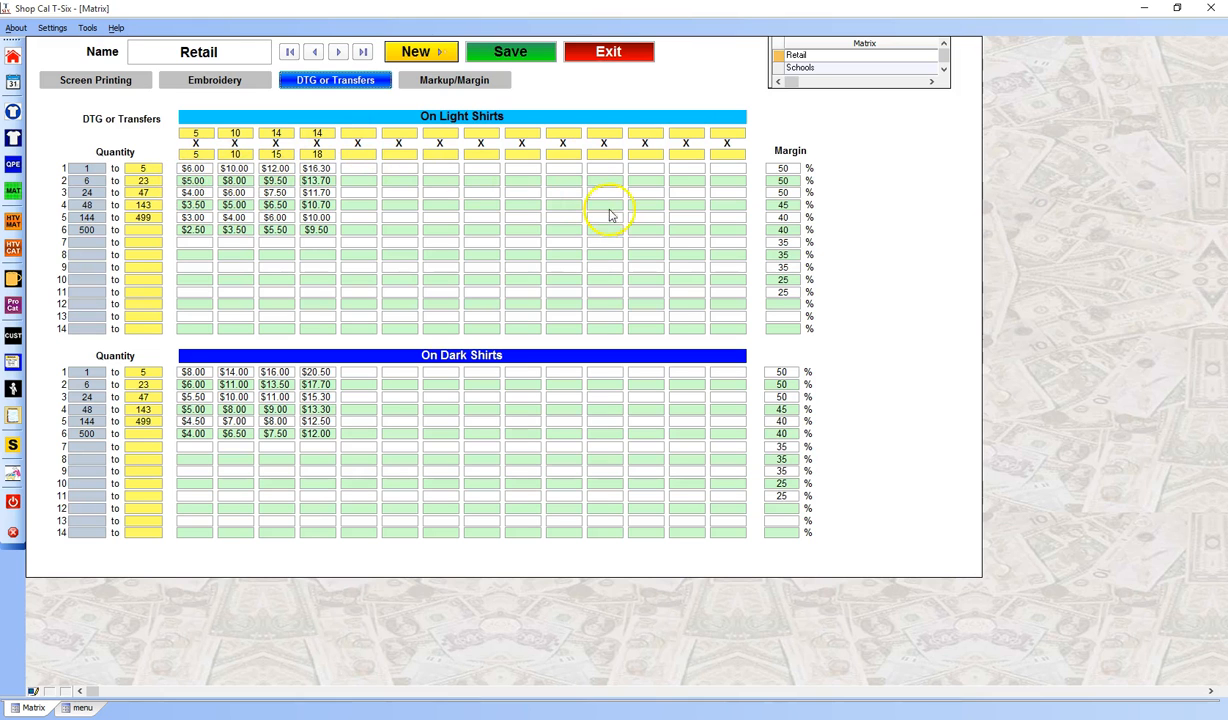
click(212, 82)
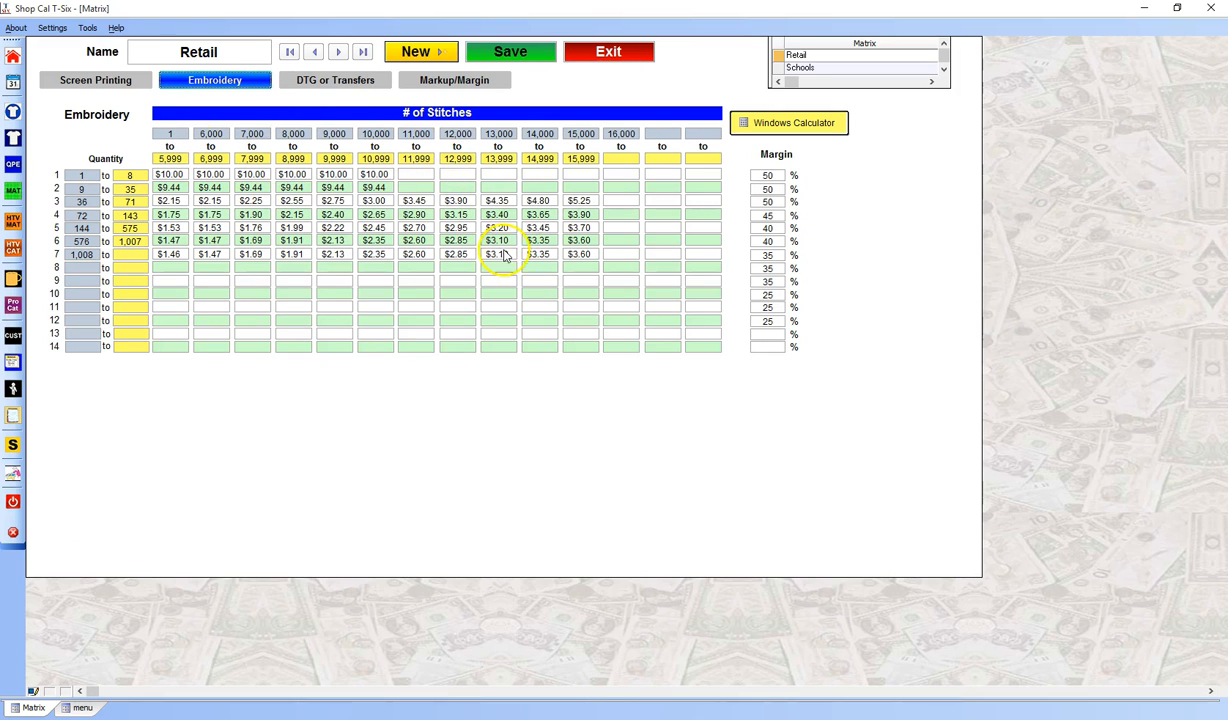
click(128, 86)
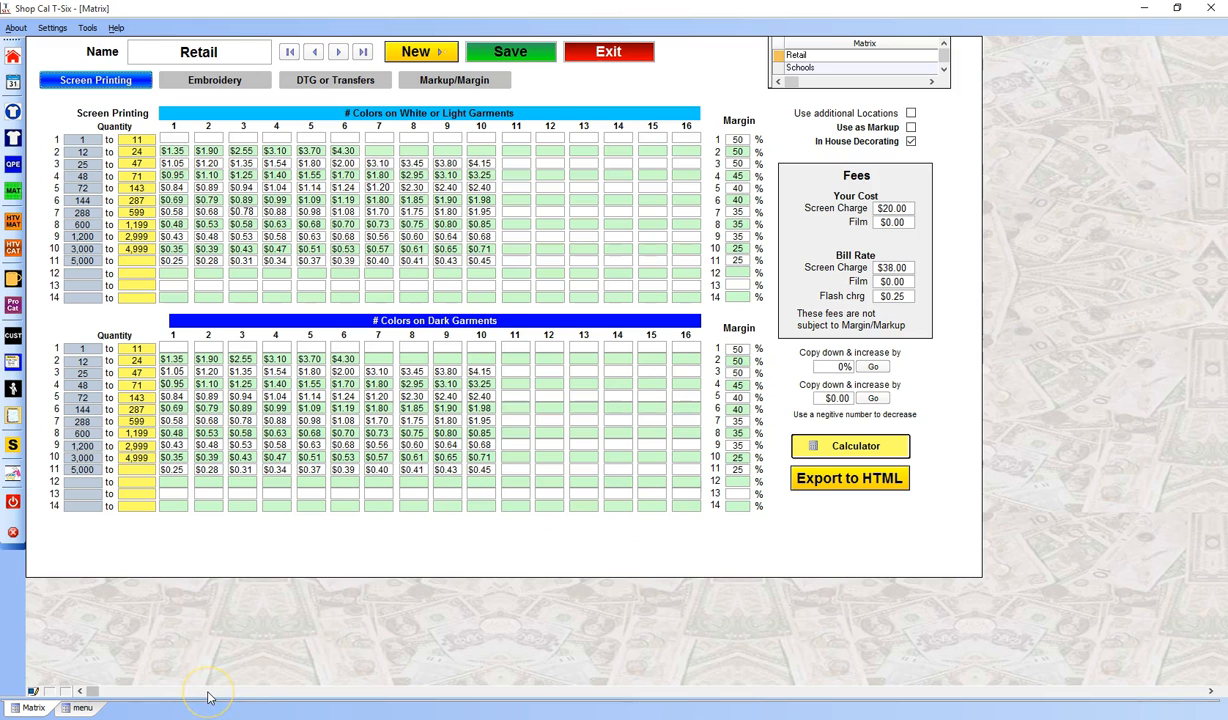
click(632, 52)
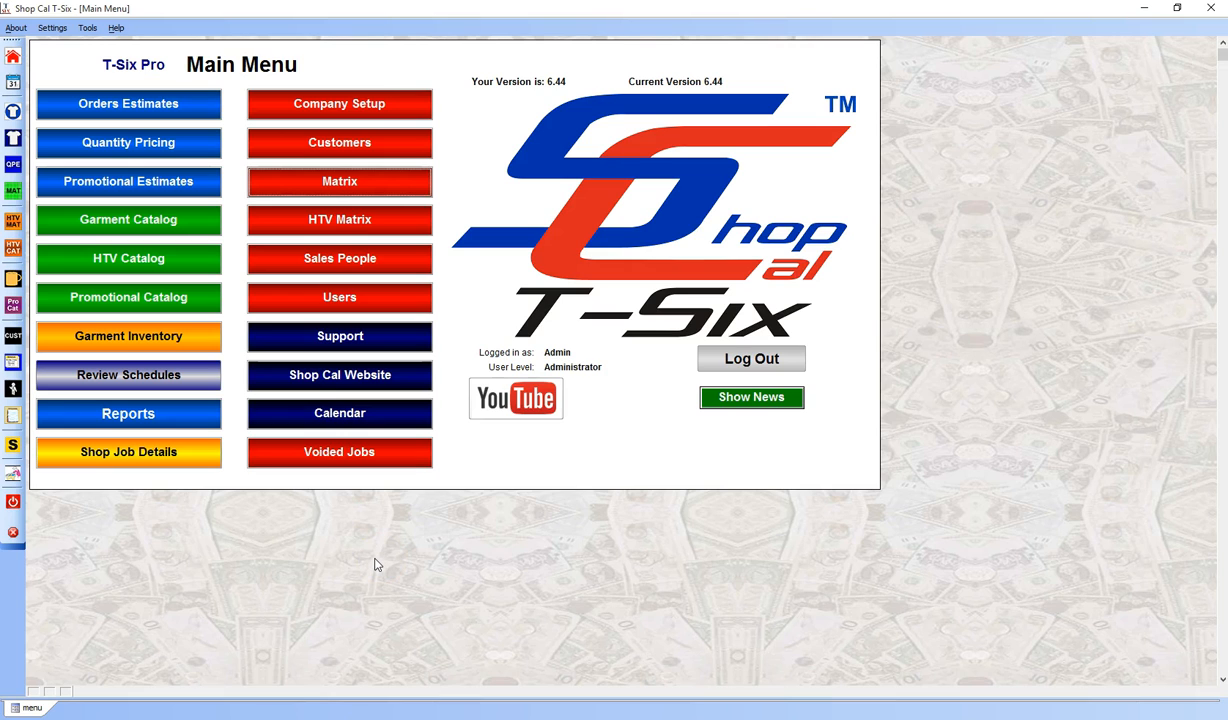
Open the Customers screen and examine the internal ID and customer number fields of the Joans Designs record.
click(375, 146)
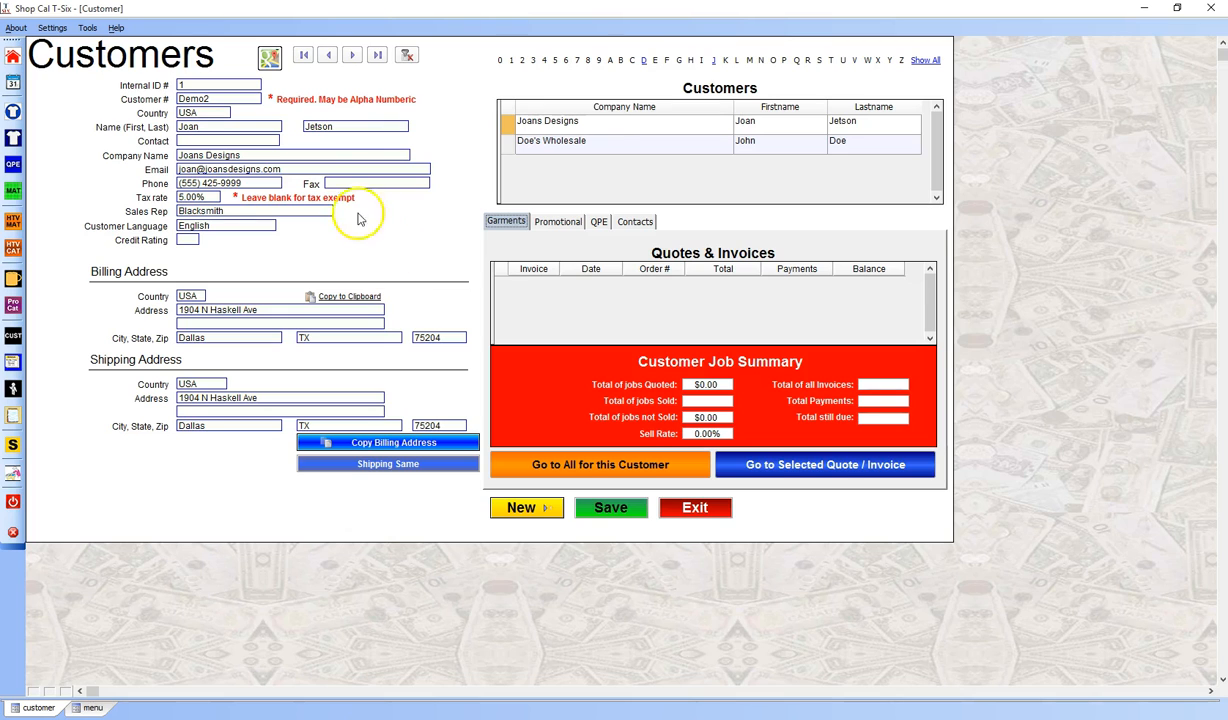
click(183, 86)
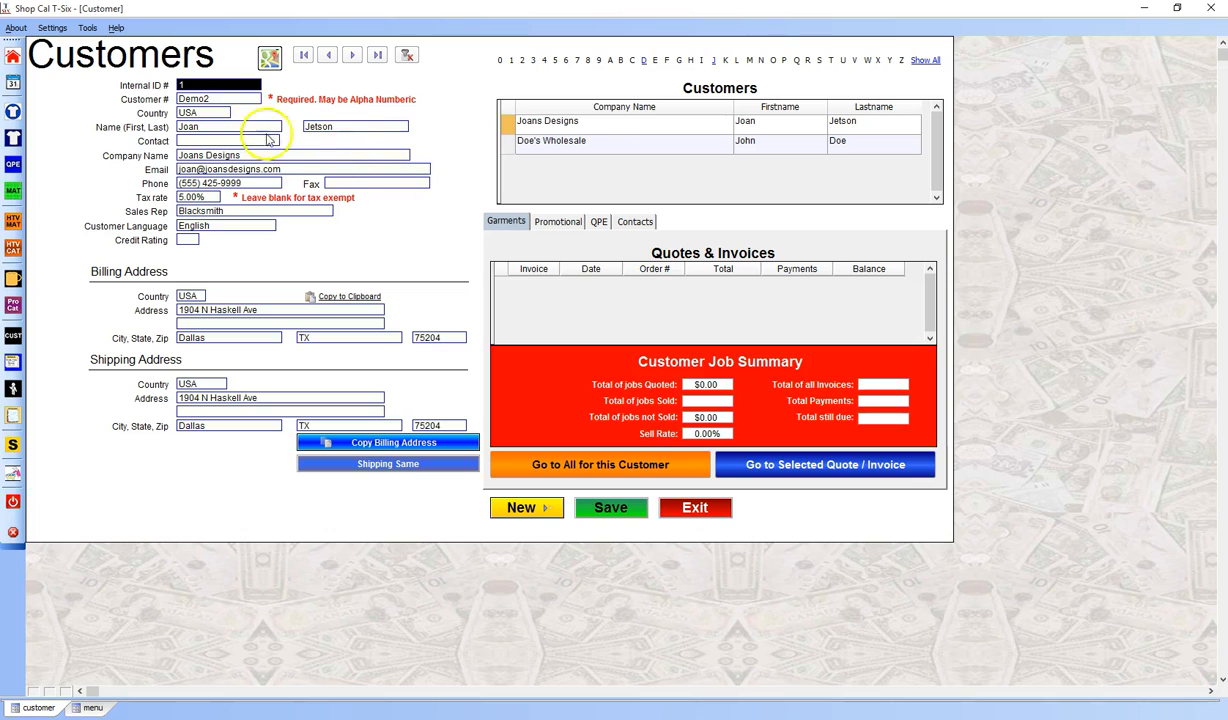
double_click(214, 101)
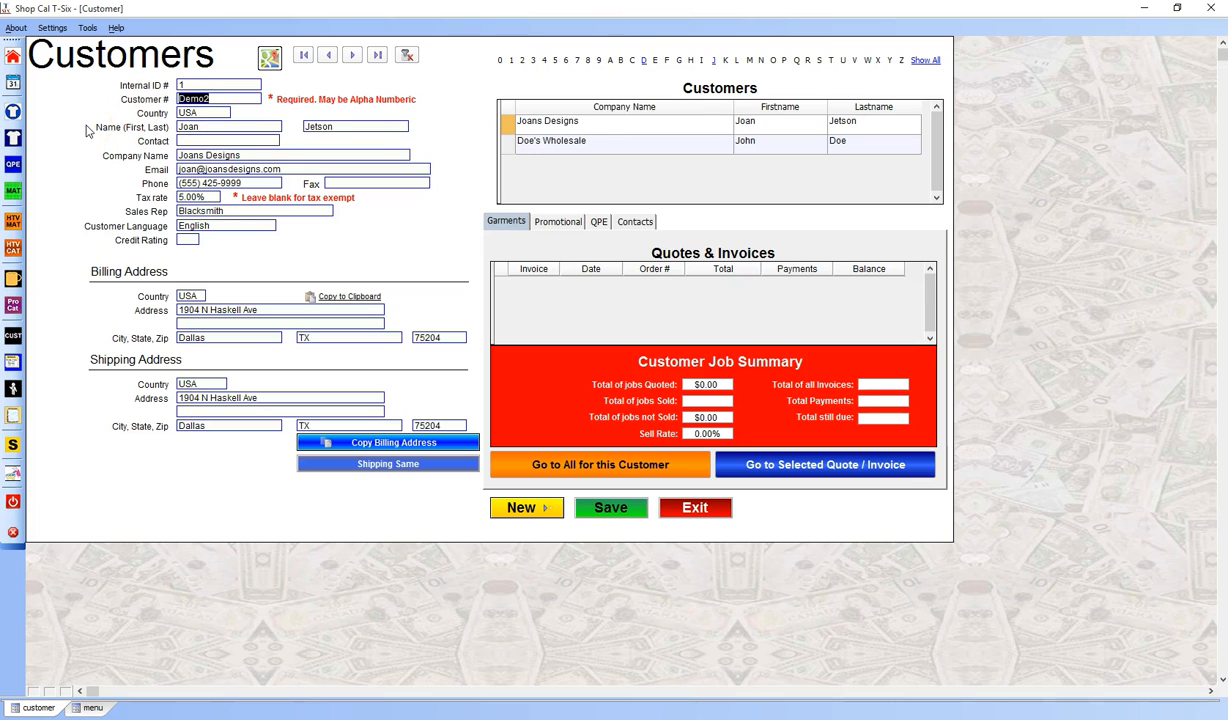
click(218, 98)
Show the contacts of Joans Designs and look through the individual contact entries and their e-mail addresses.
click(636, 222)
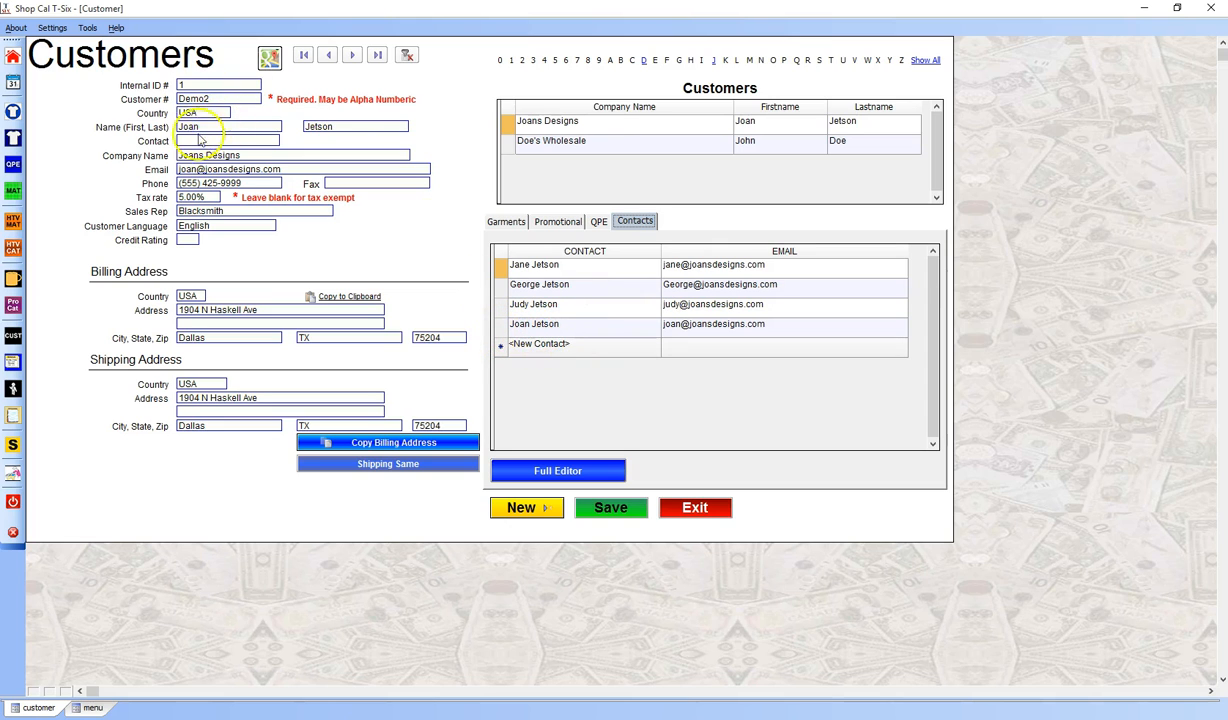
click(501, 309)
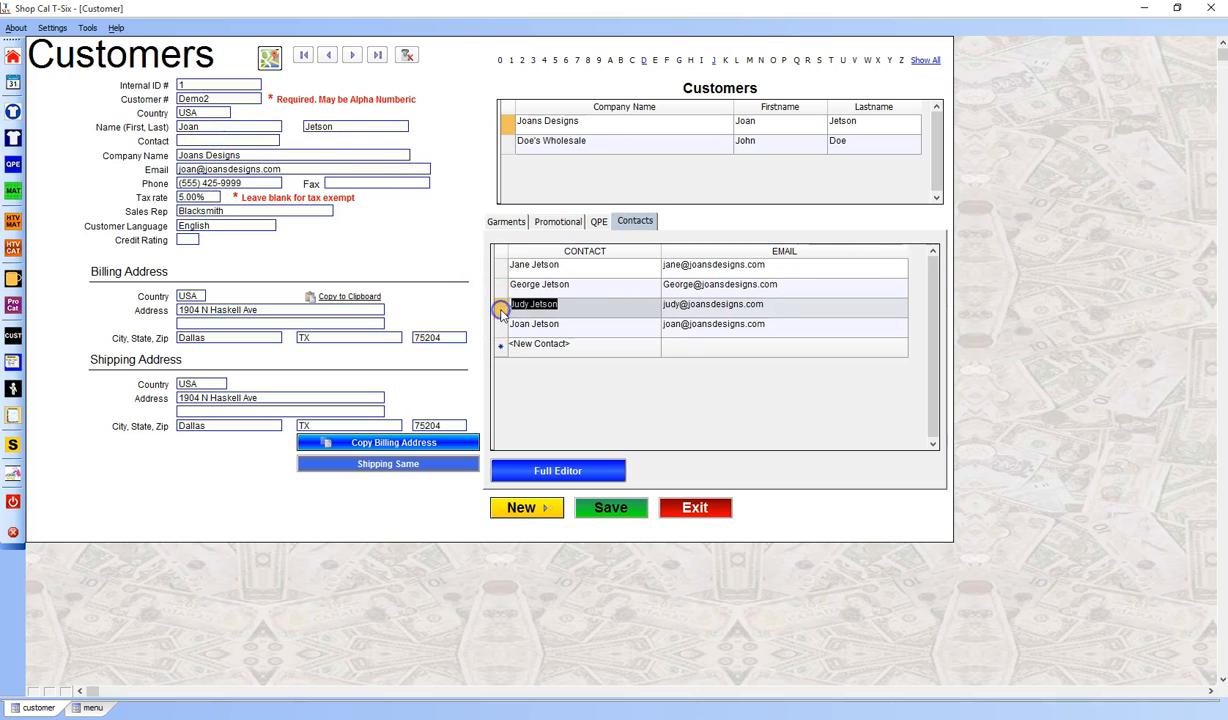
click(496, 288)
click(498, 272)
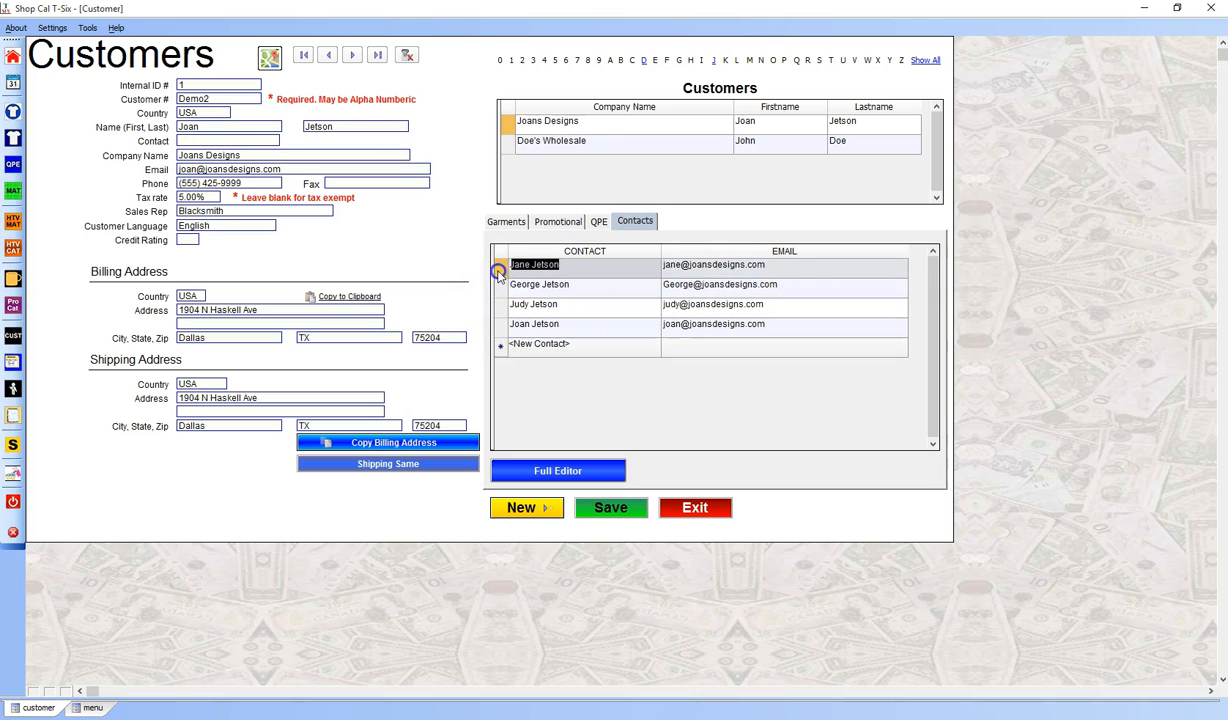
click(498, 328)
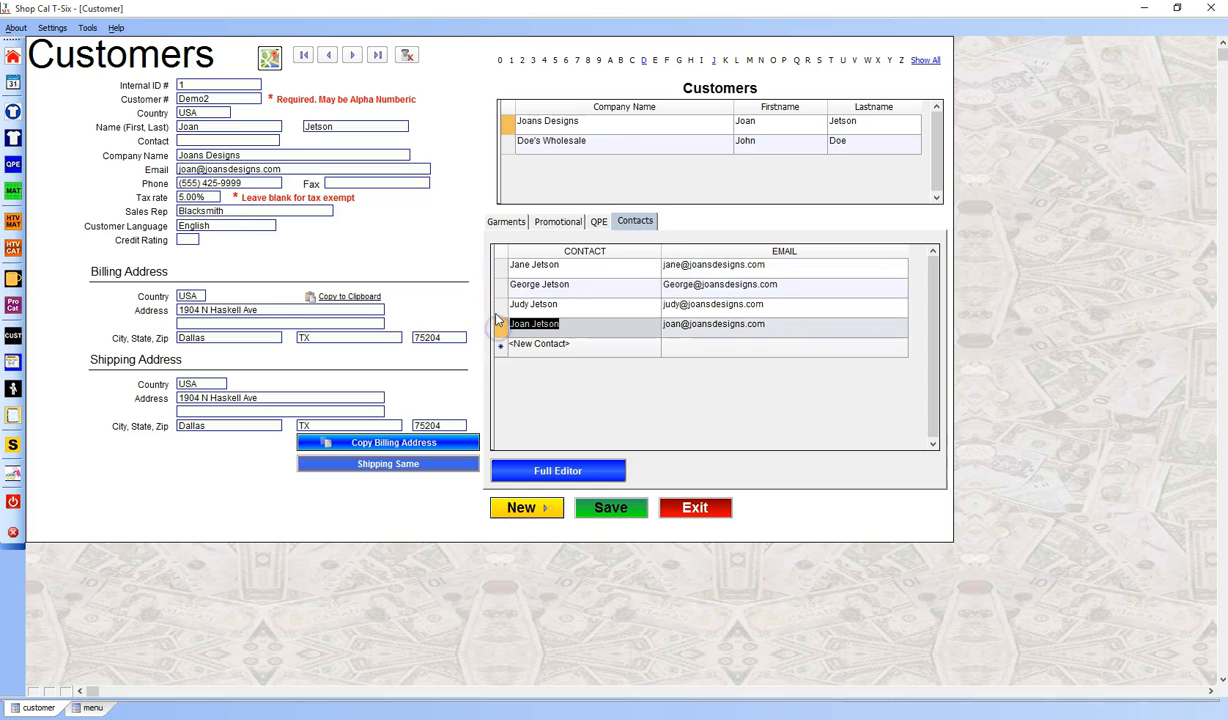
click(497, 306)
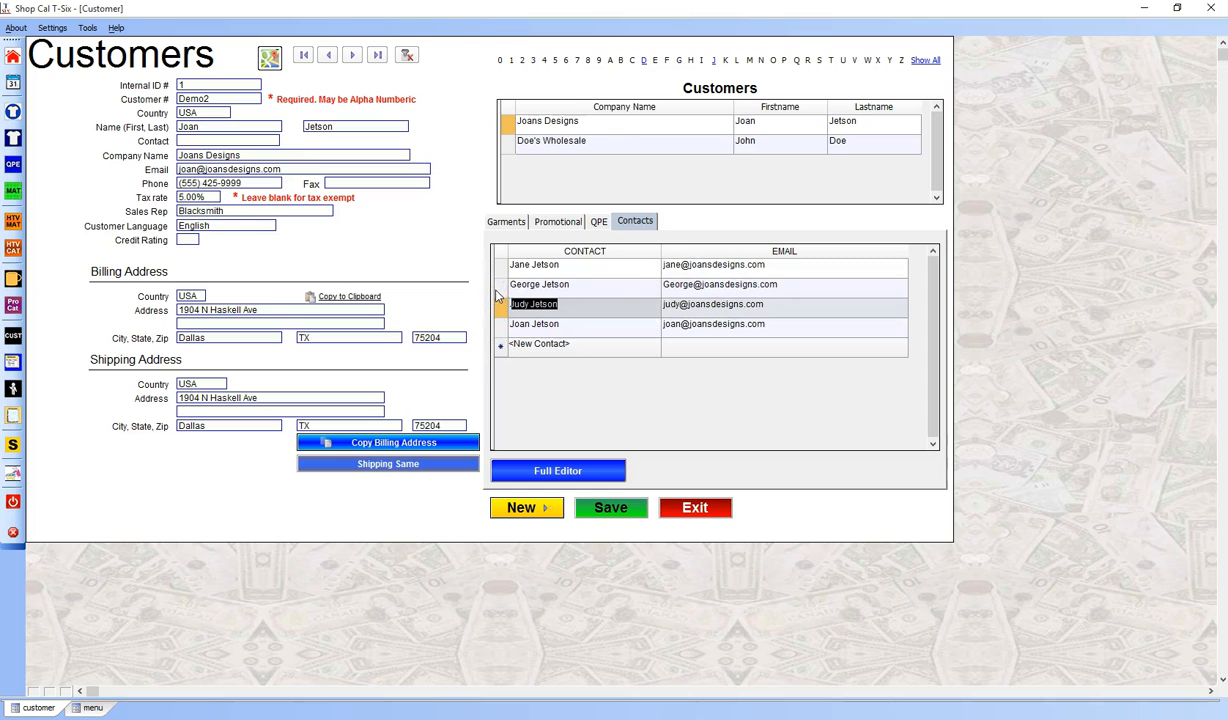
click(502, 326)
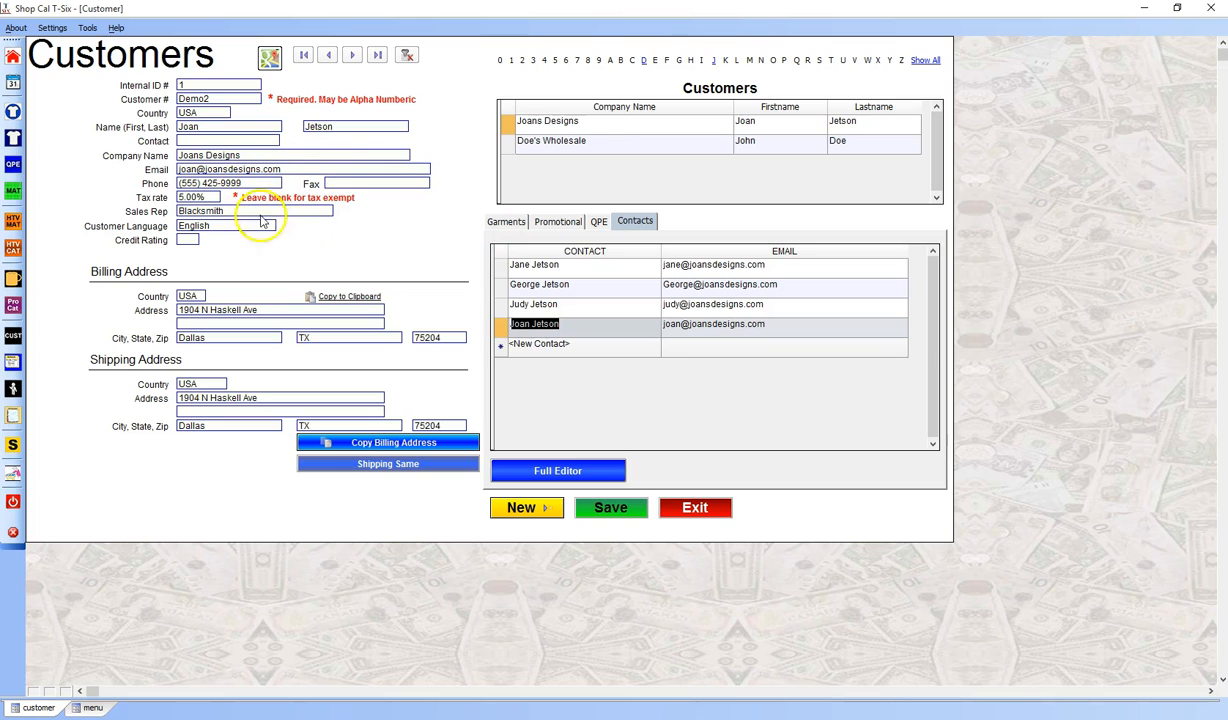
Open the first Joans Designs contact in the full editor, review its fields, and exit without changes.
click(498, 265)
click(558, 472)
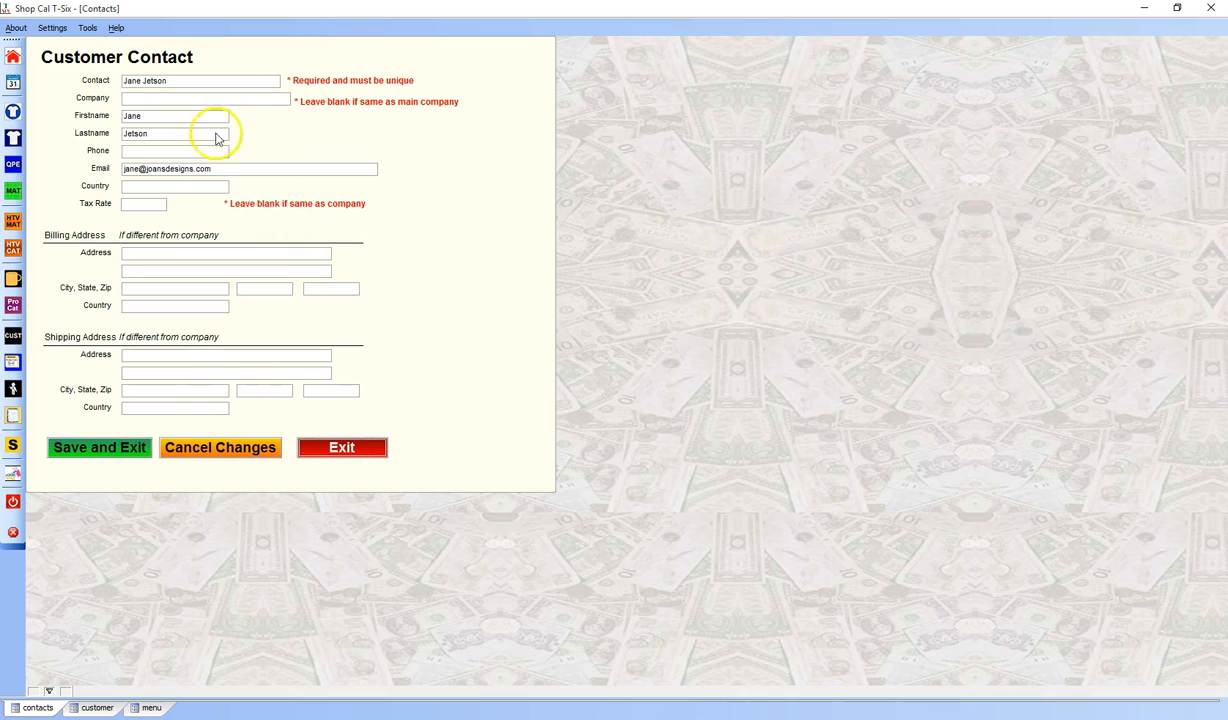
click(442, 318)
click(345, 453)
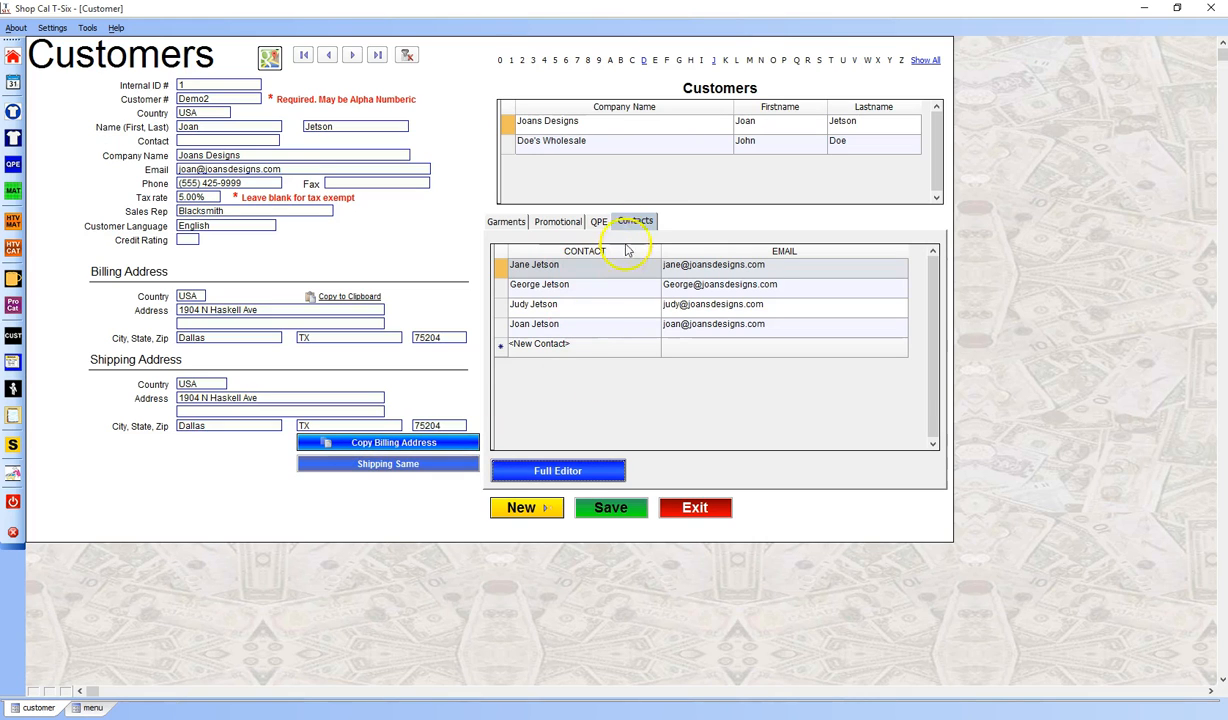
View the contacts and garment quotes and invoices of Doe's Wholesale, and close the Customers screen.
click(506, 142)
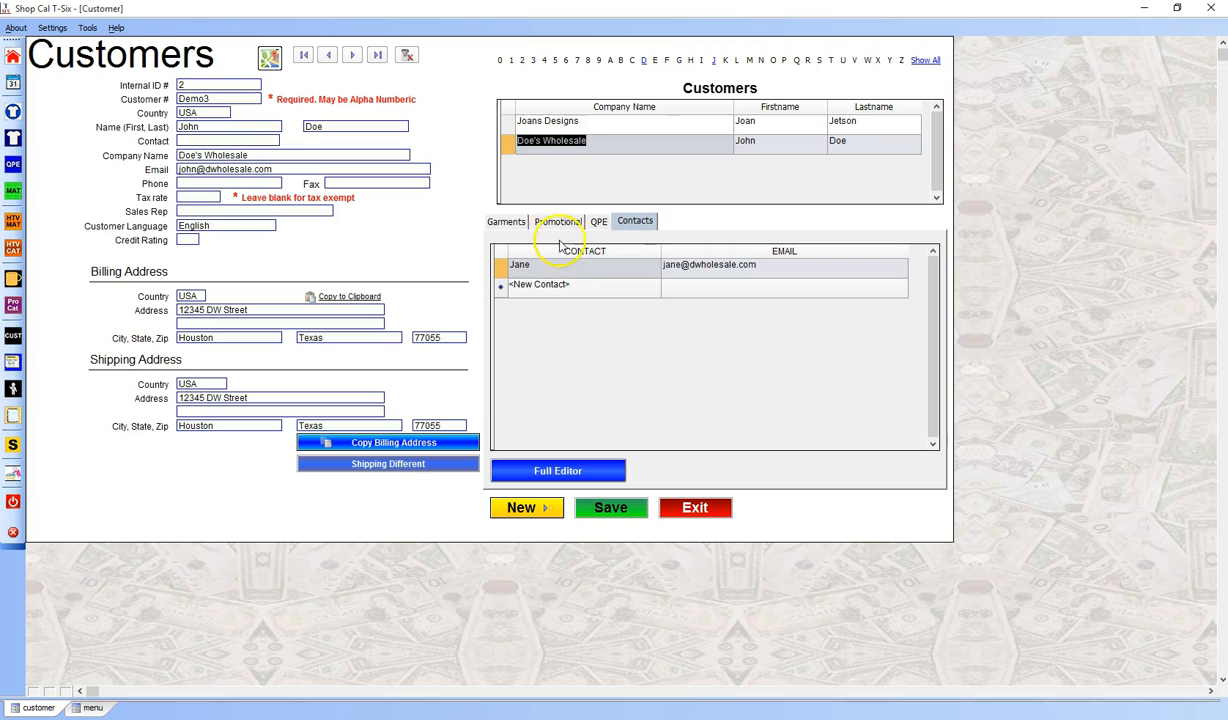
click(517, 223)
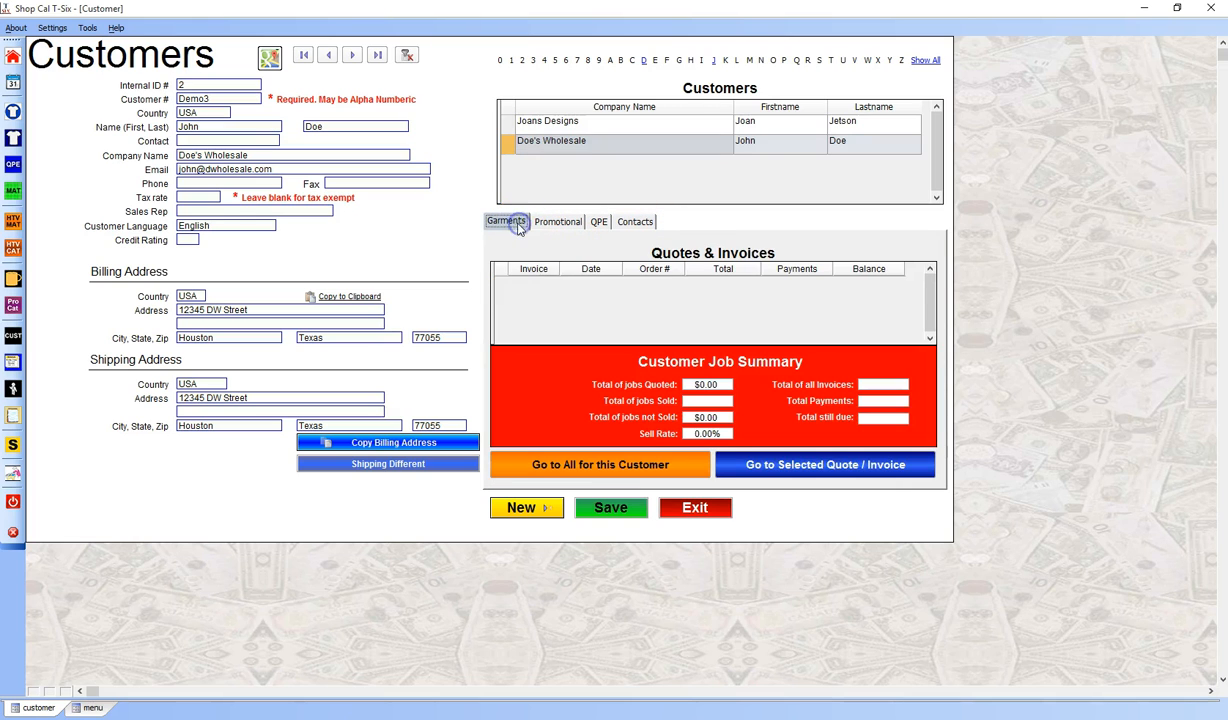
click(694, 509)
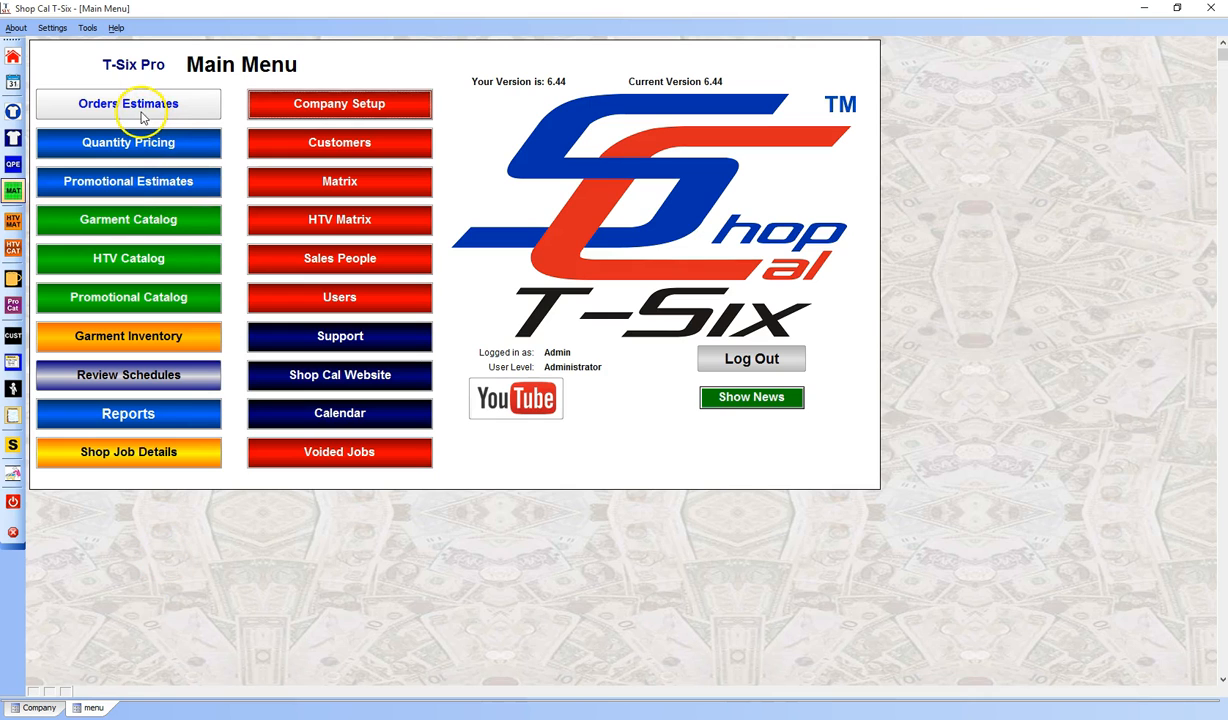
Start a new order estimate for the customer Joans Designs and view its available contacts without choosing one.
click(141, 113)
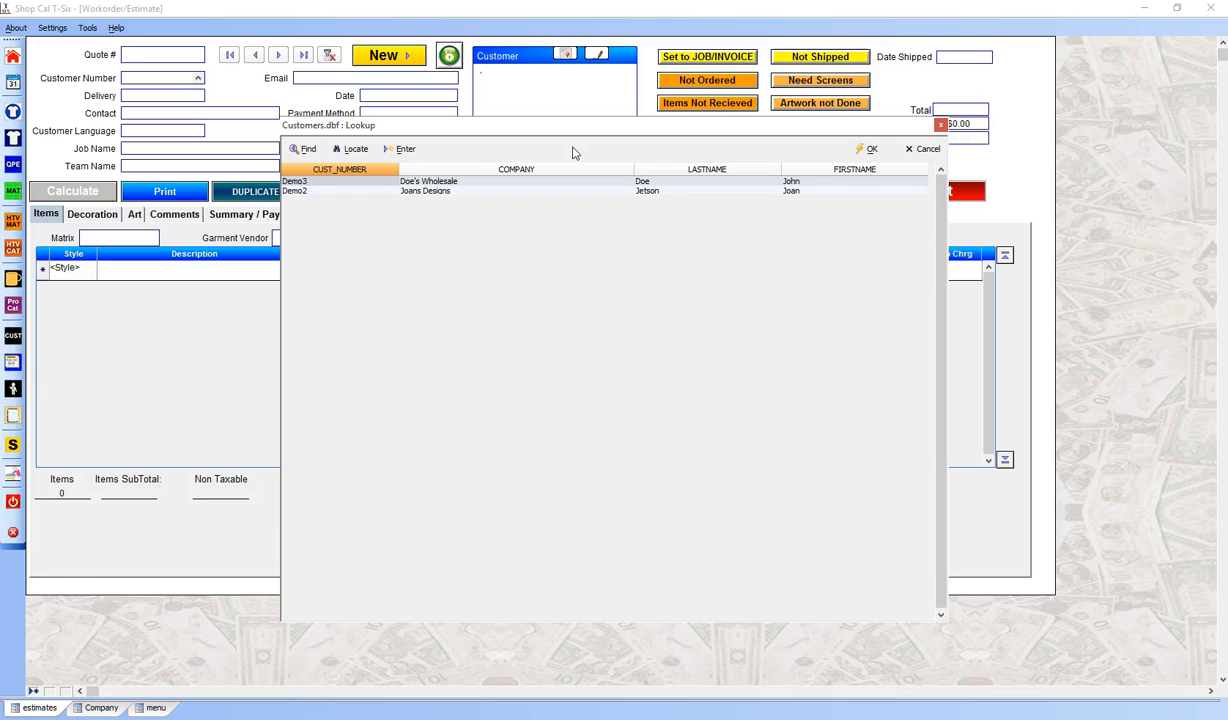
click(299, 190)
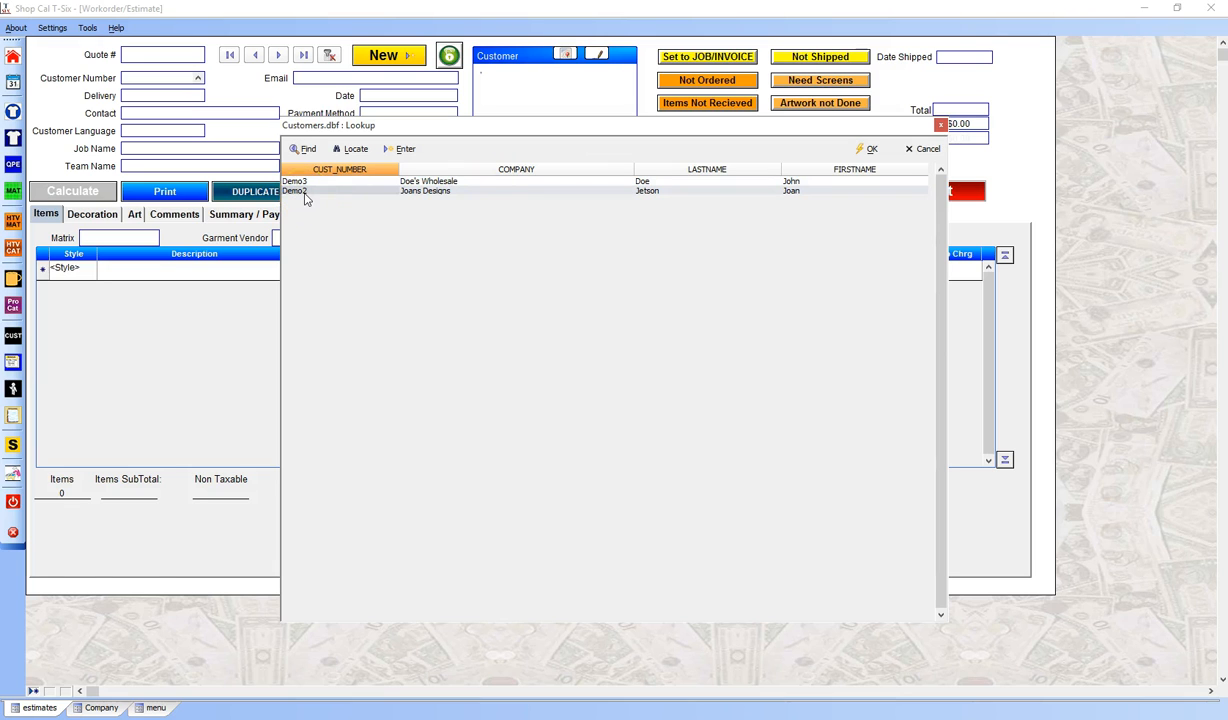
click(870, 150)
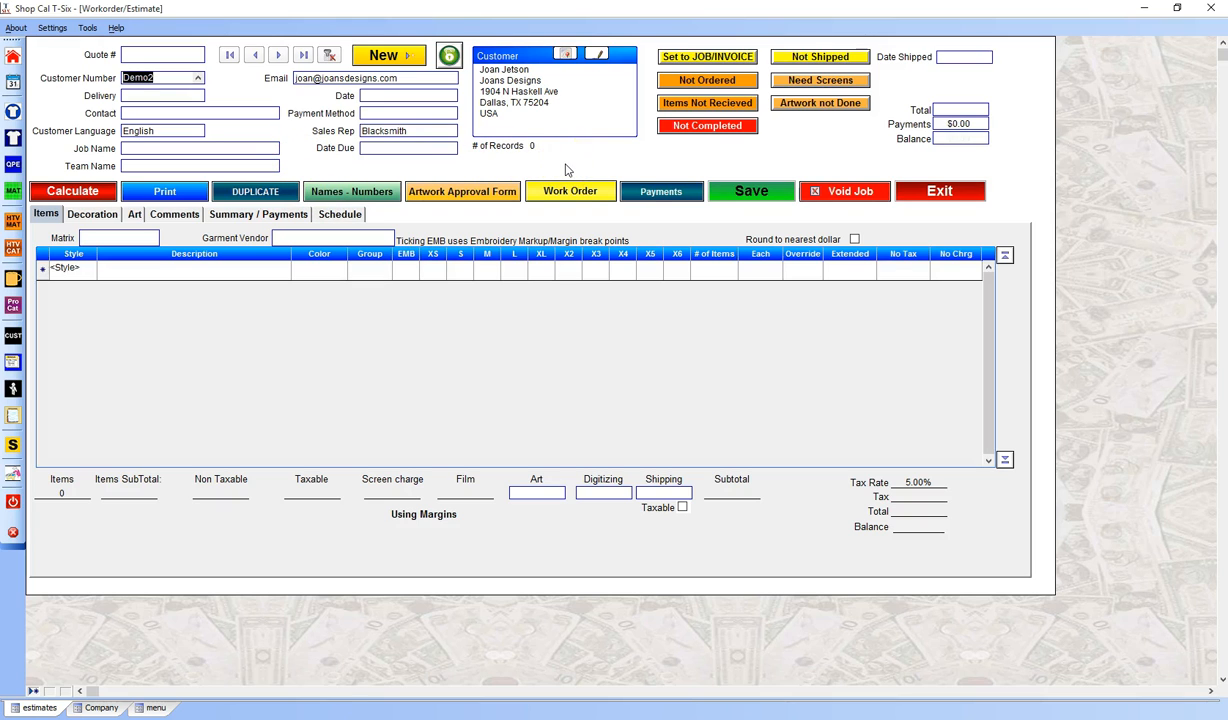
click(275, 113)
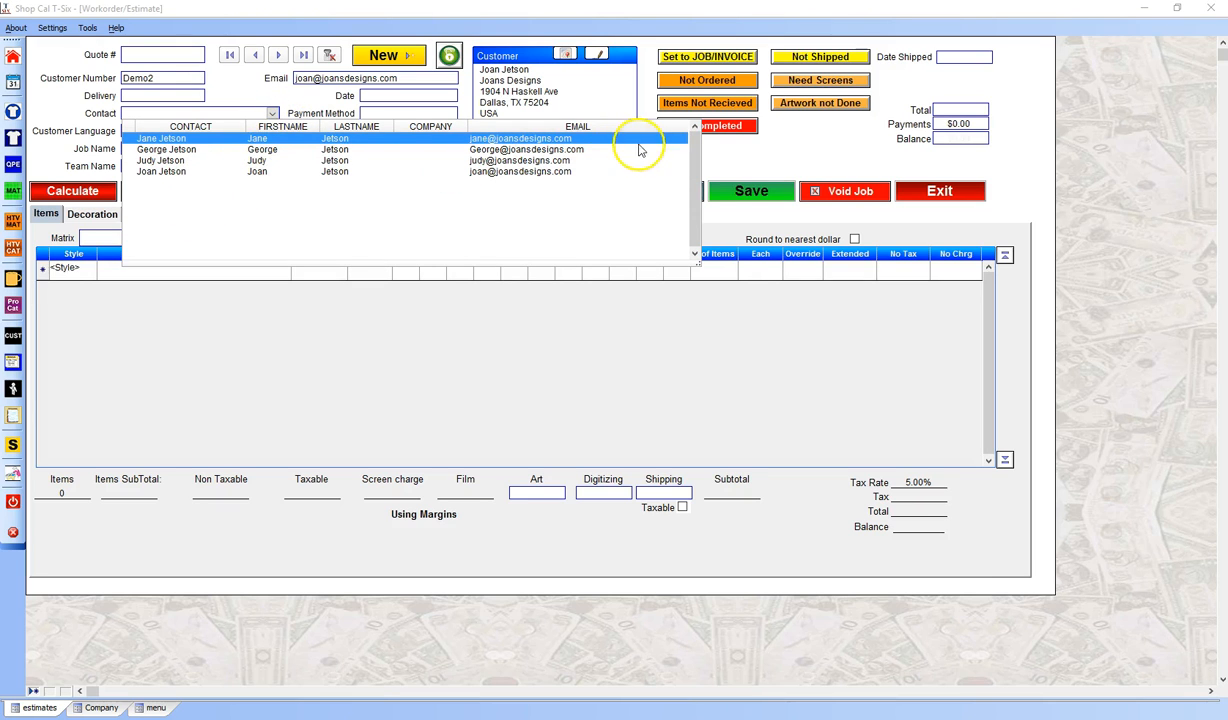
click(240, 95)
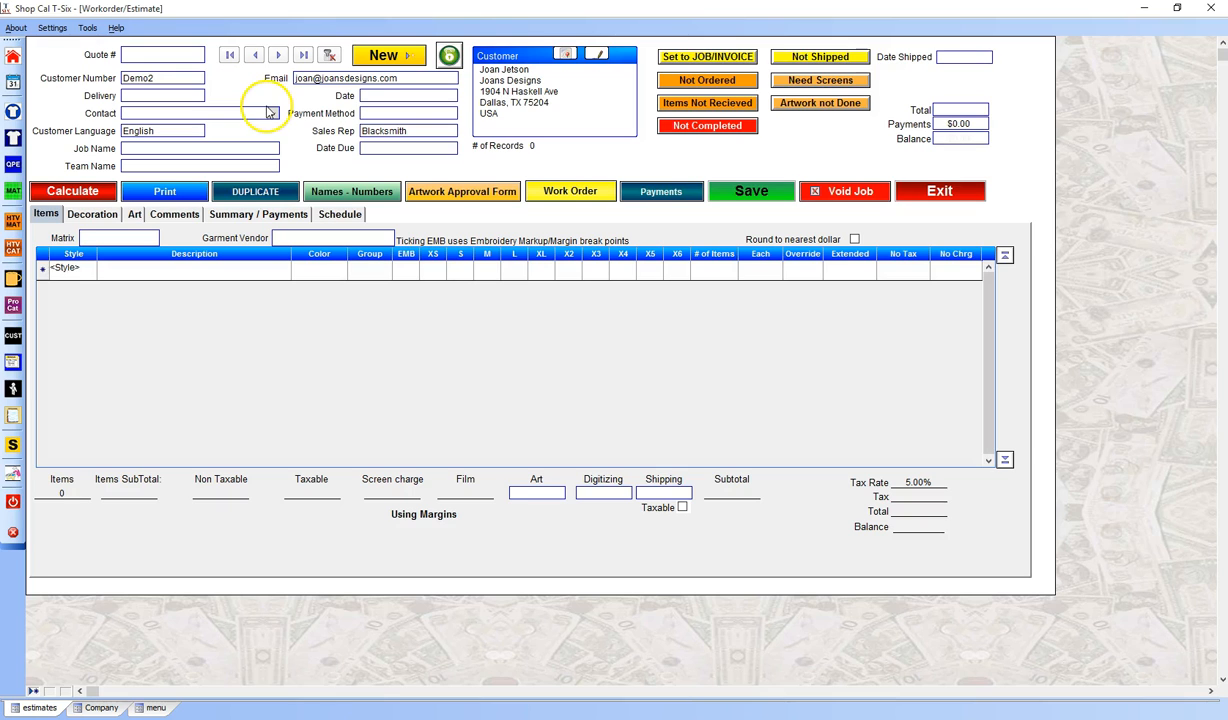
Set the estimate's pricing matrix to Retail and its garment vendor to Sanmar.
click(153, 239)
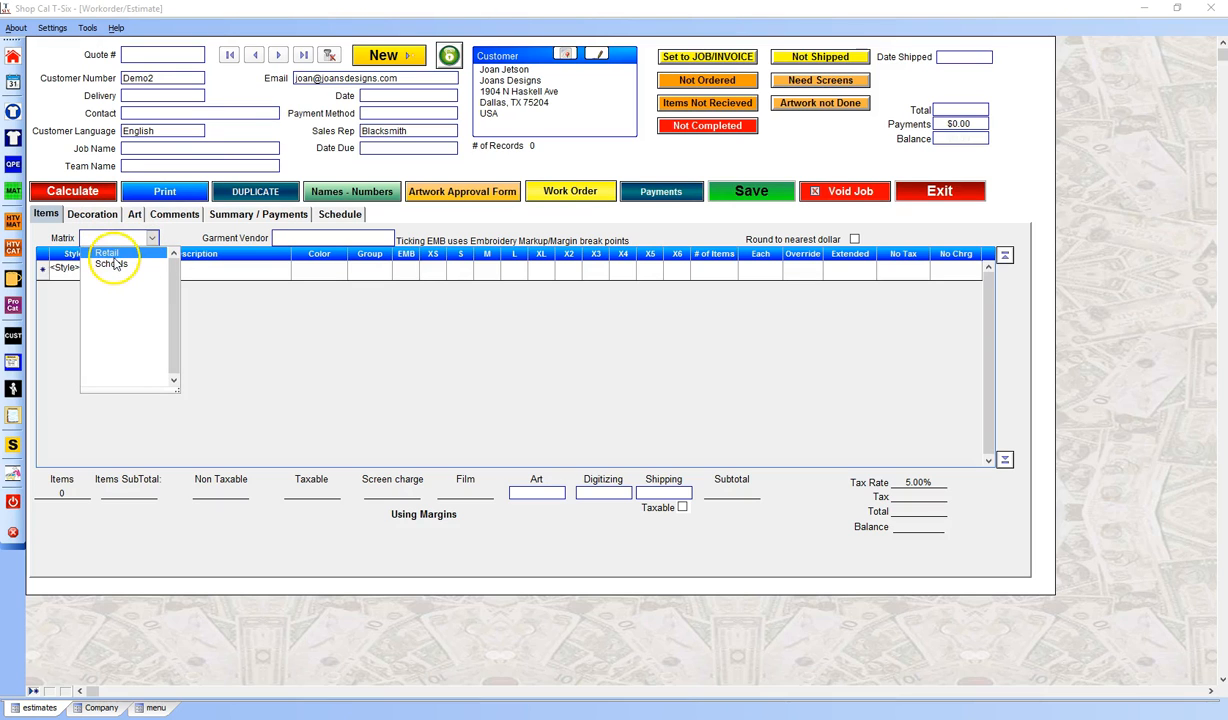
click(112, 256)
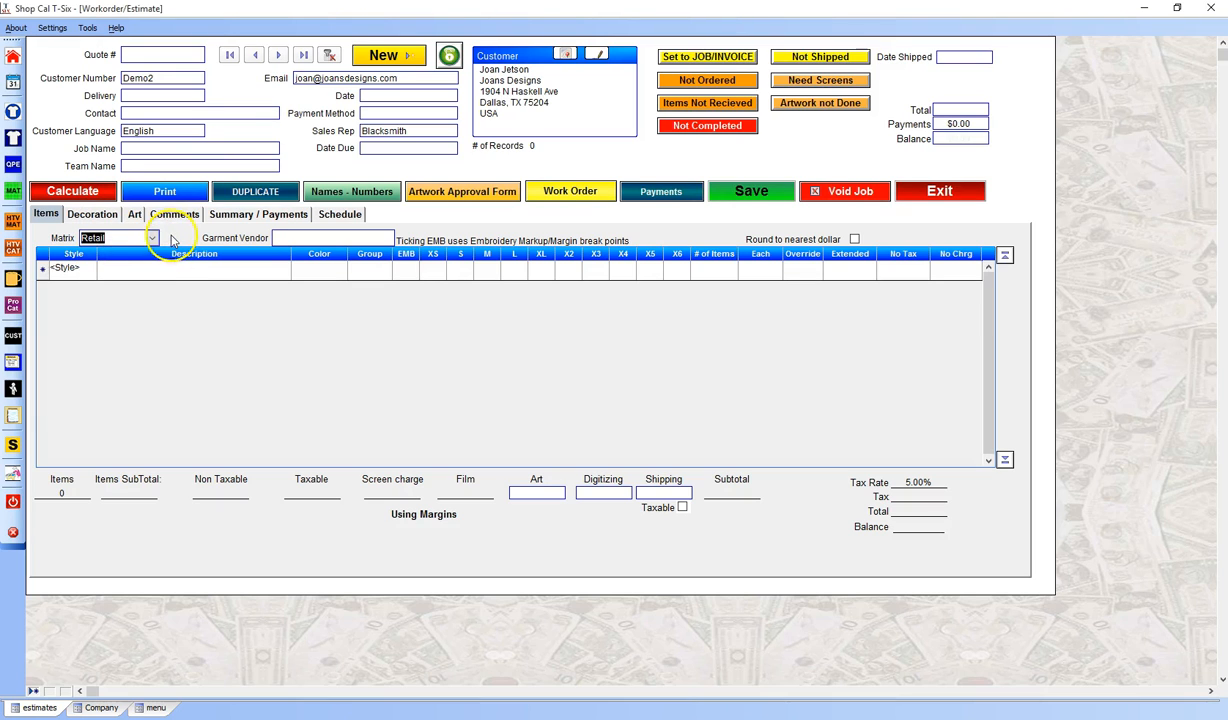
click(390, 239)
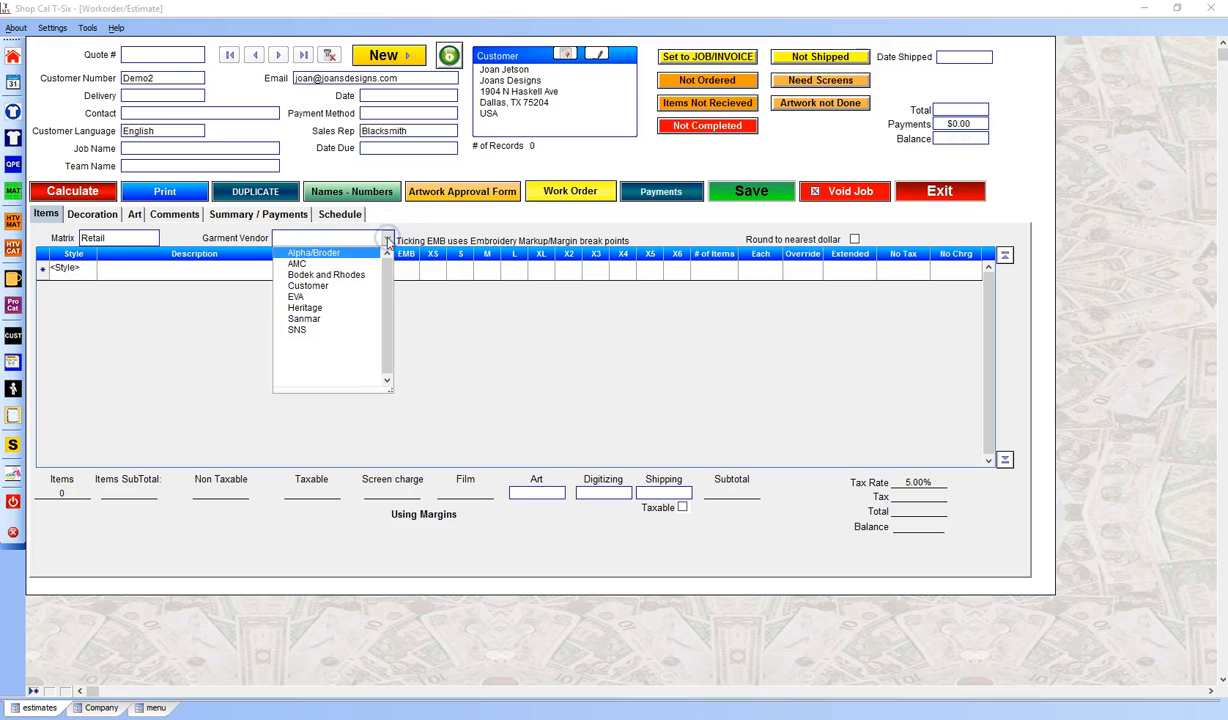
click(306, 320)
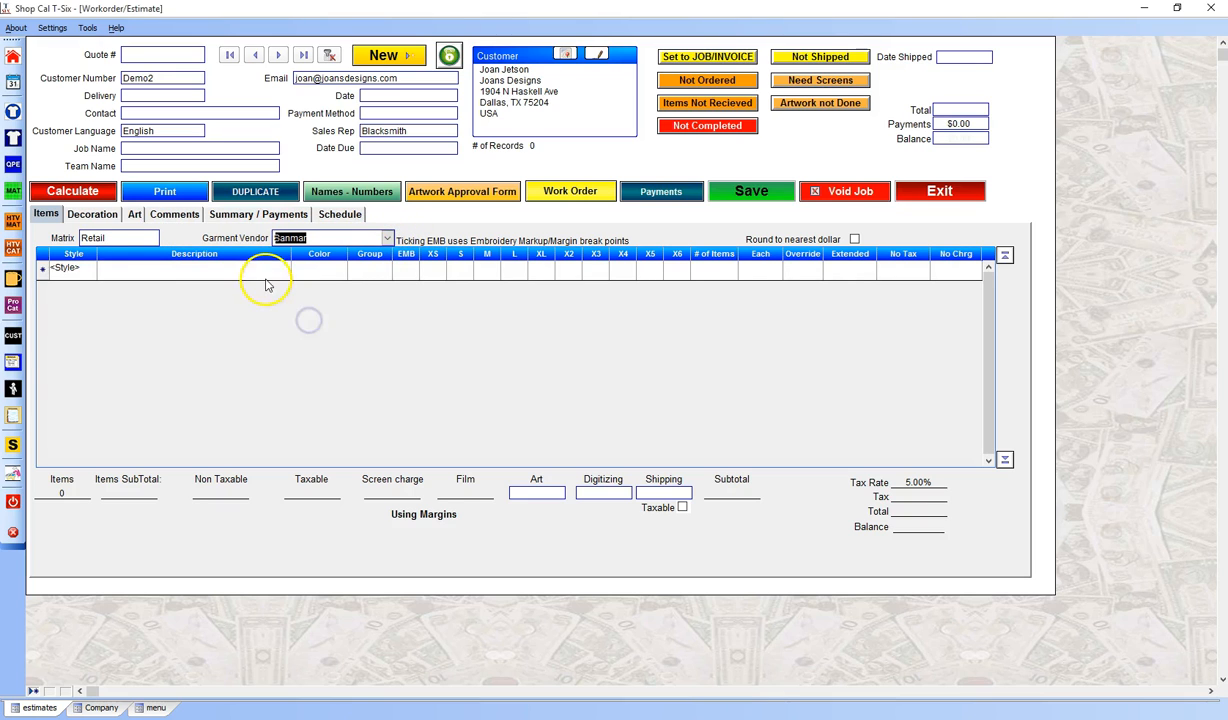
Add style PC61 as the estimate's first item and set its color to Black.
click(75, 270)
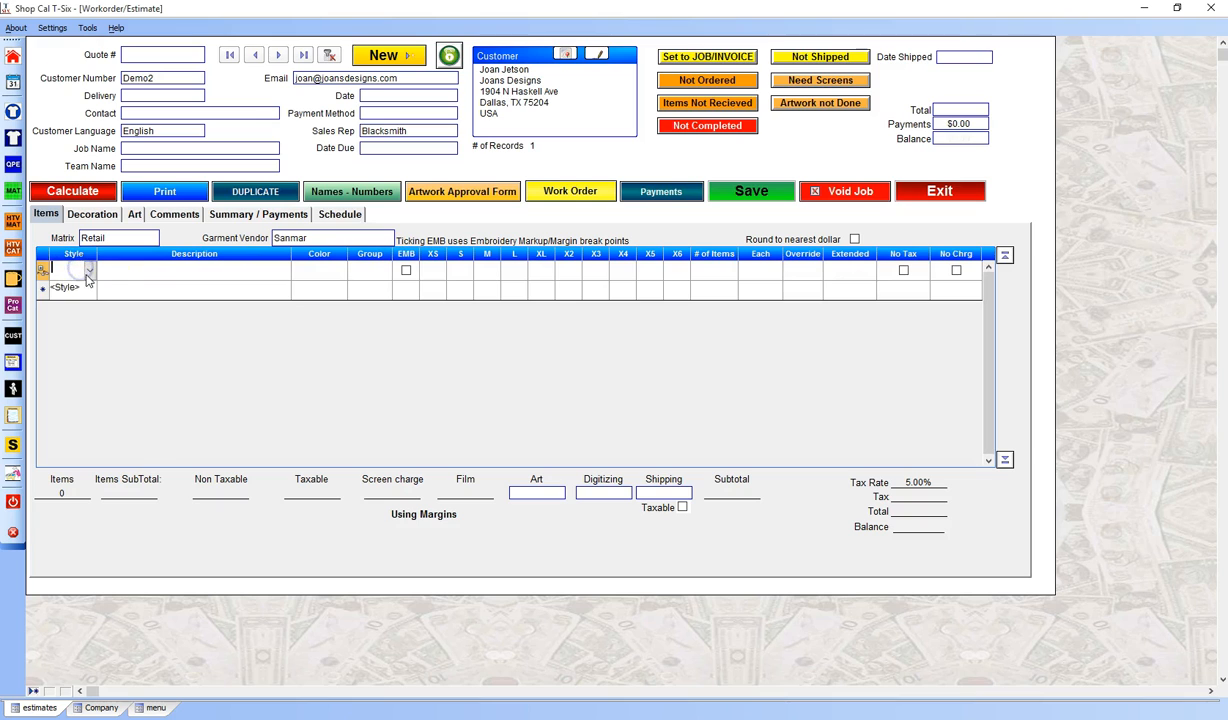
text(PC61)
key(Tab)
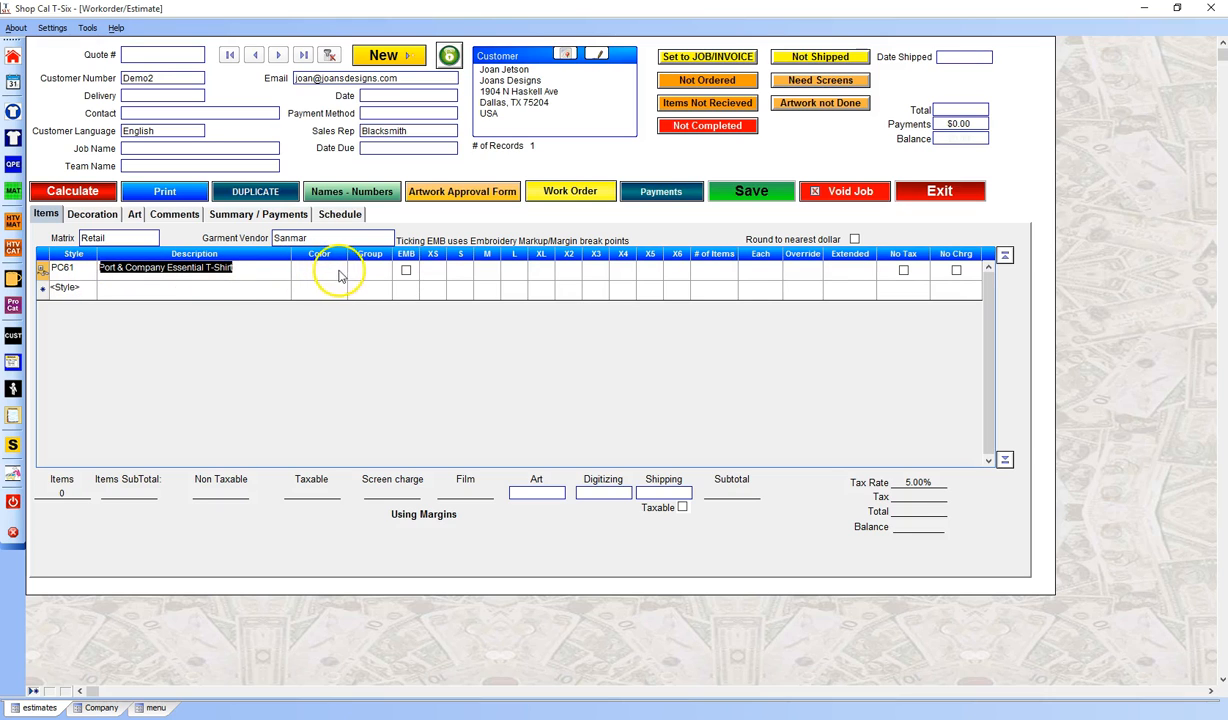
click(340, 270)
click(341, 272)
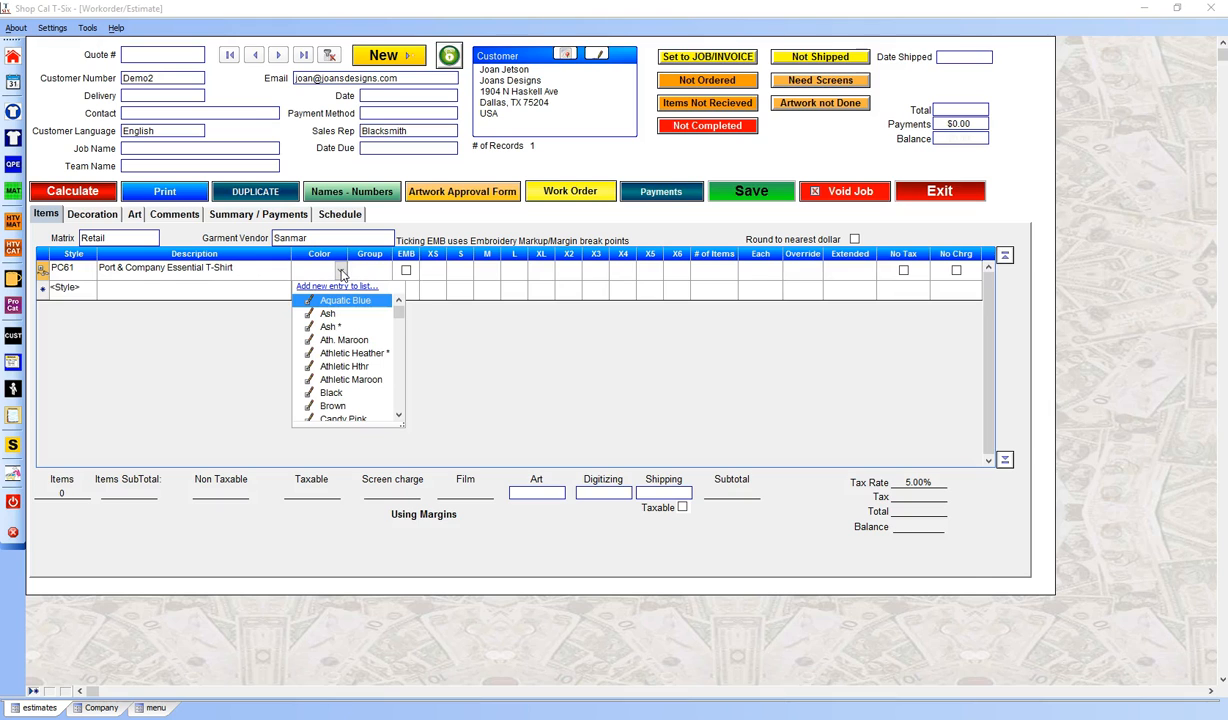
click(331, 394)
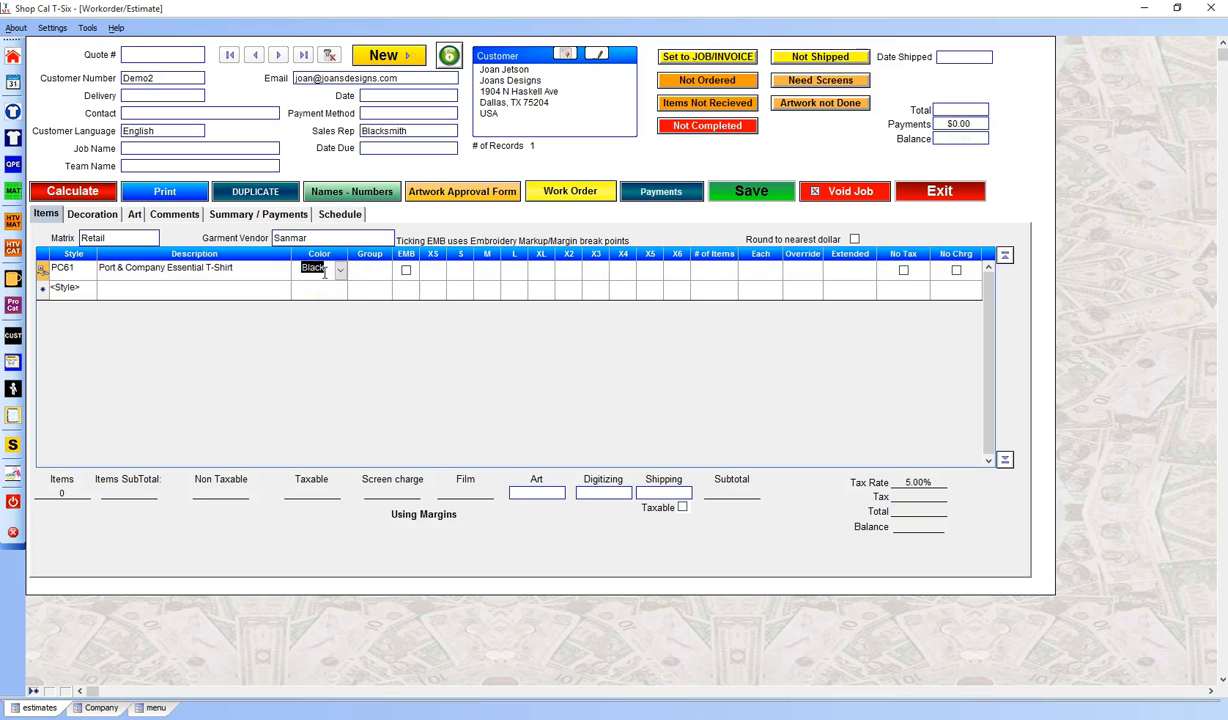
List the color group choices for the PC61 item in the estimate.
click(326, 273)
click(377, 272)
click(383, 272)
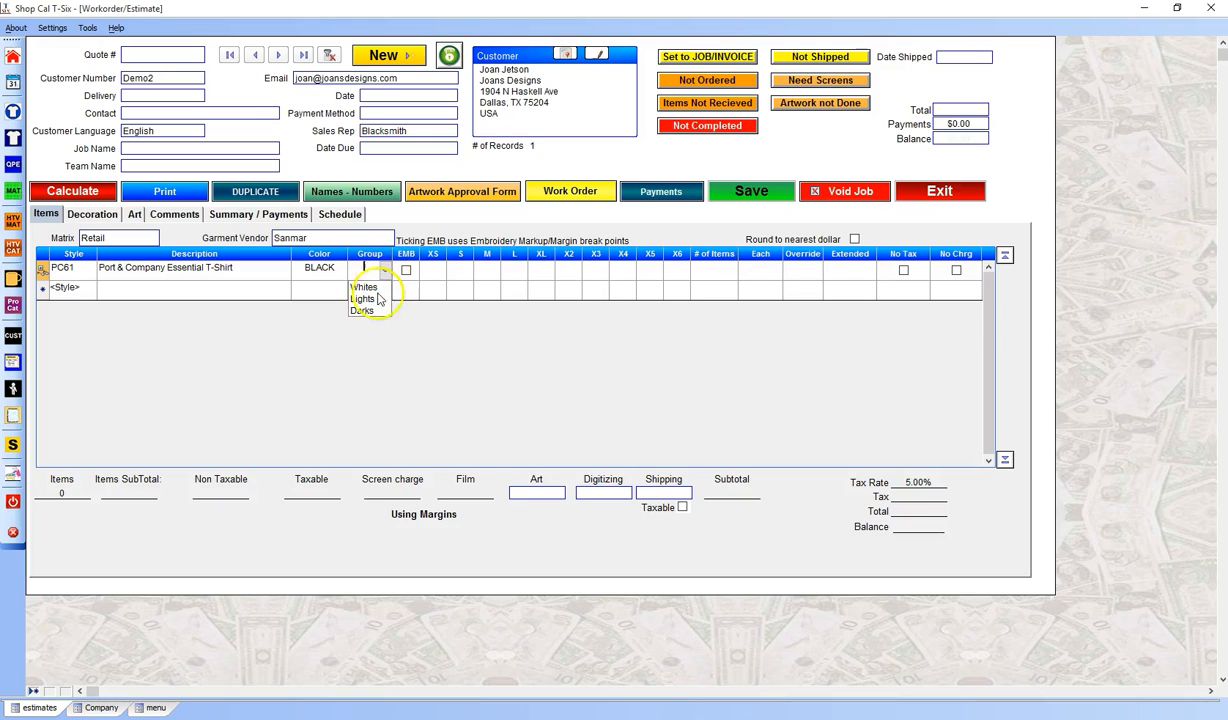
Look up style PC61 in the Garment Catalog to view its costs for whites, lights and darks.
click(155, 708)
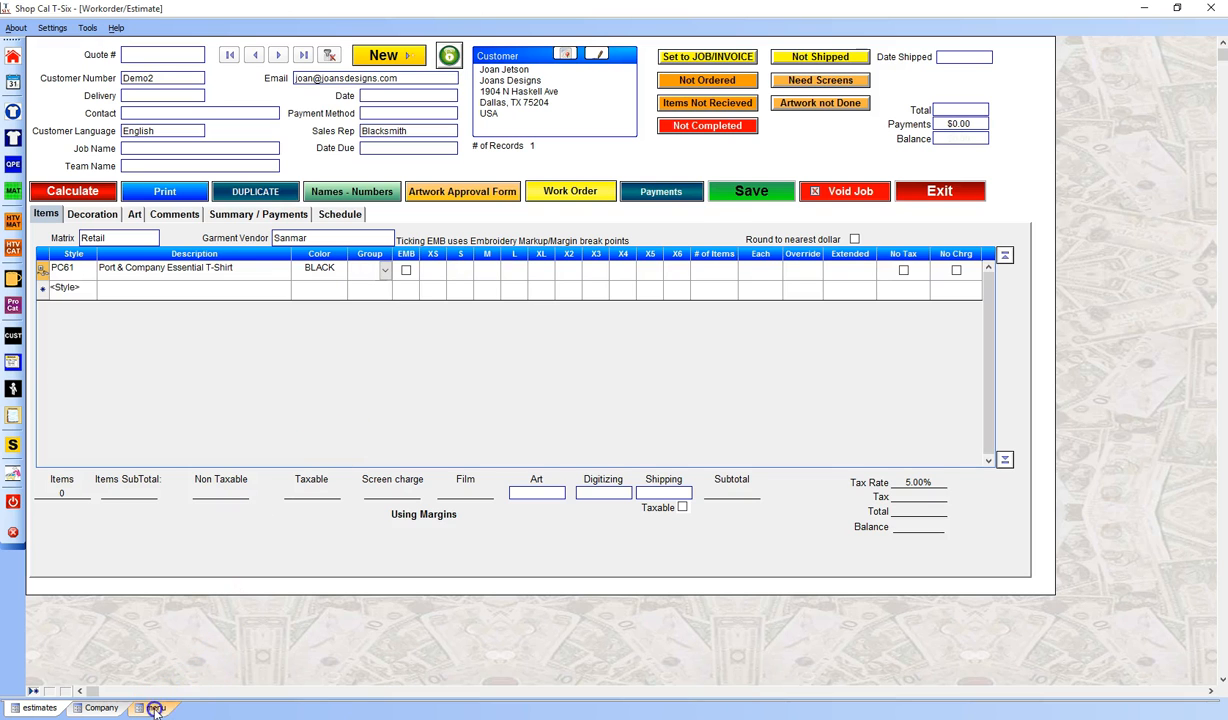
click(155, 708)
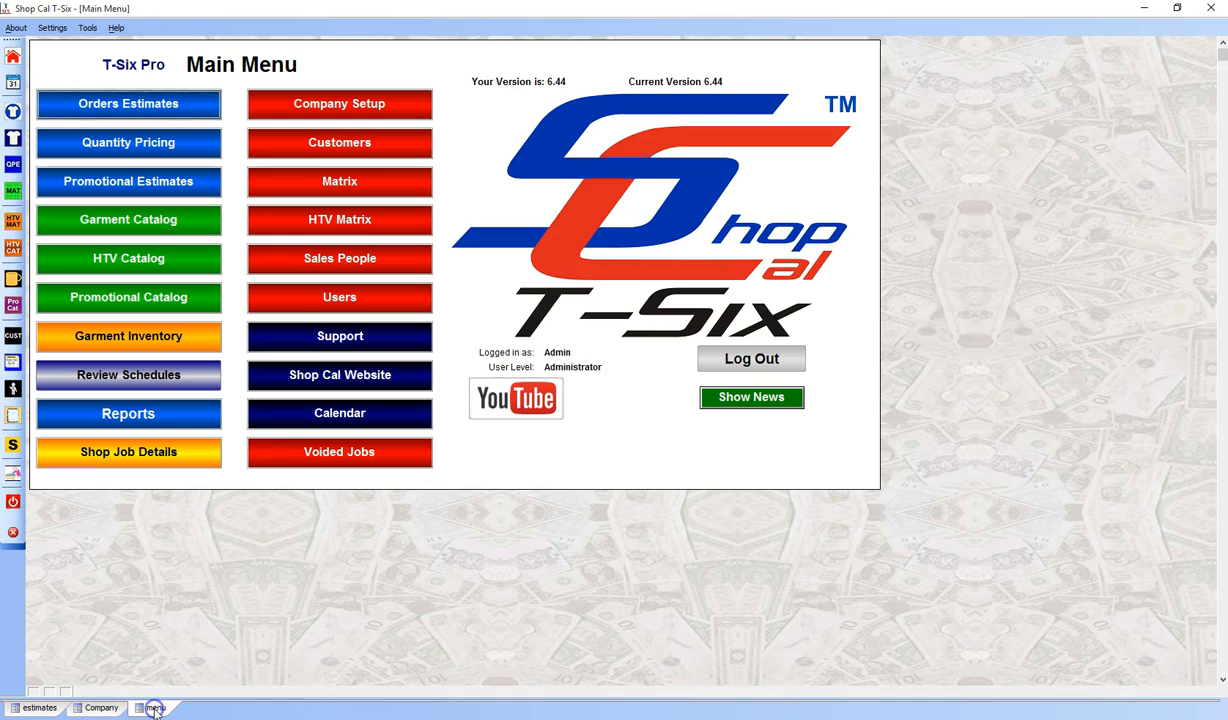
click(174, 219)
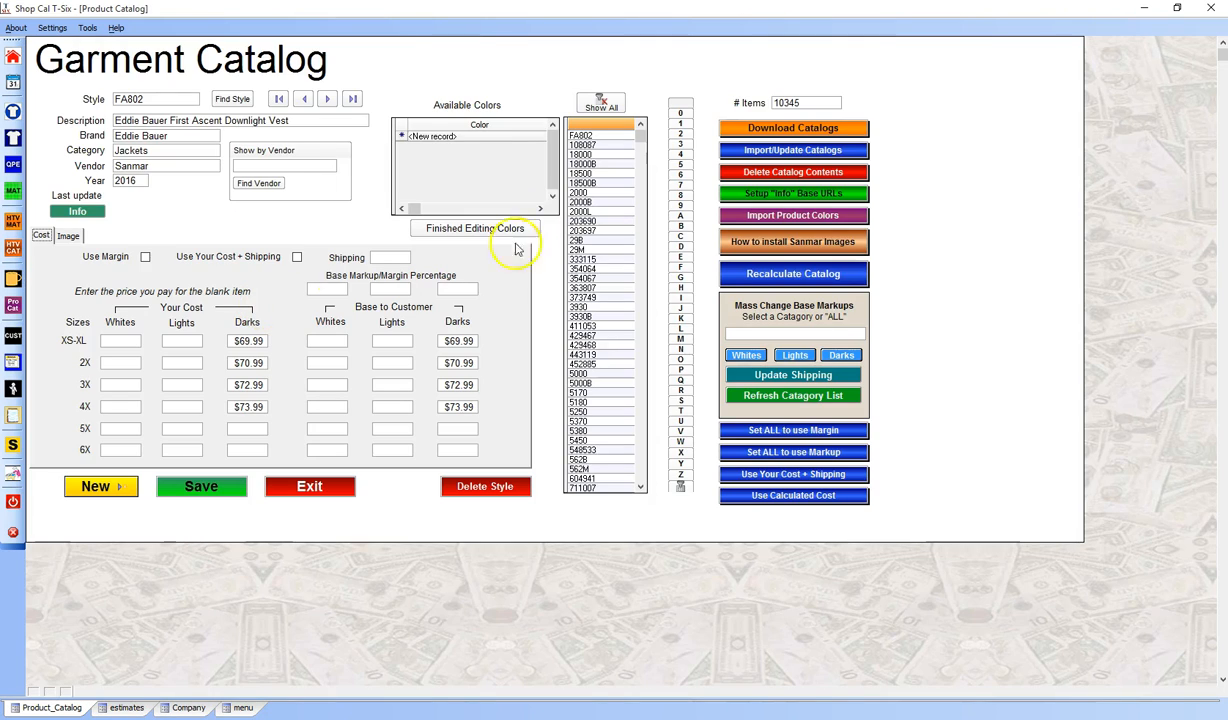
click(194, 101)
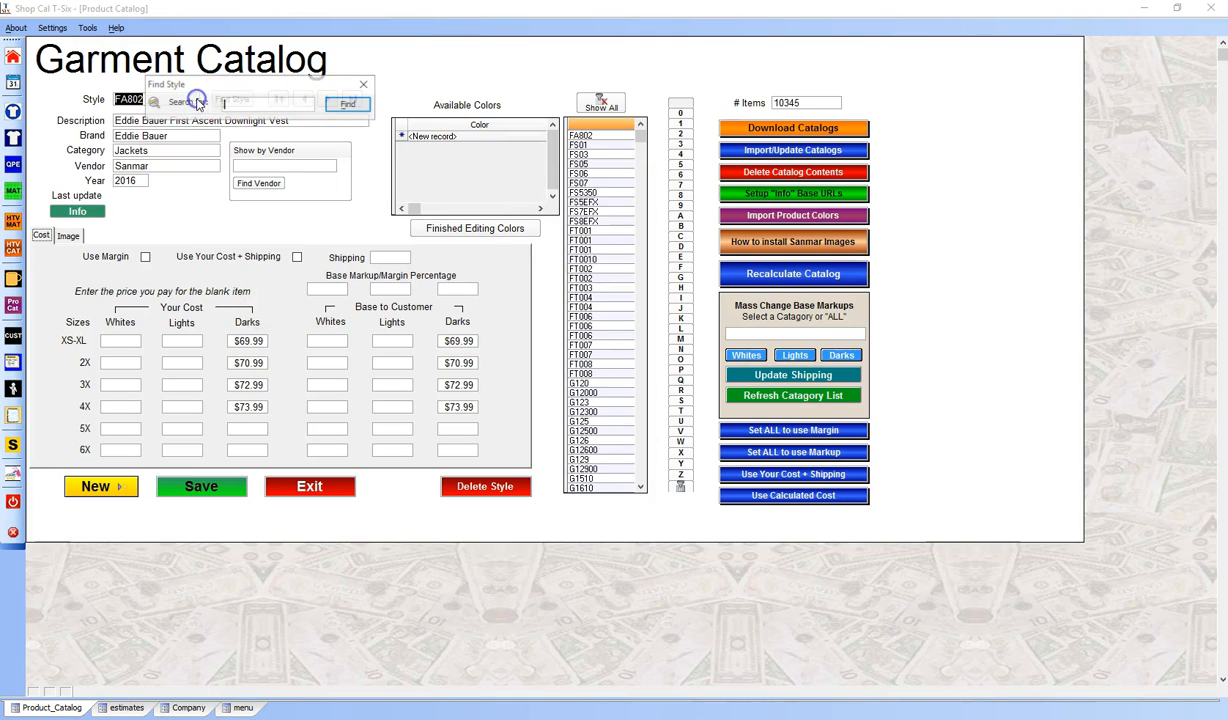
text(pC61)
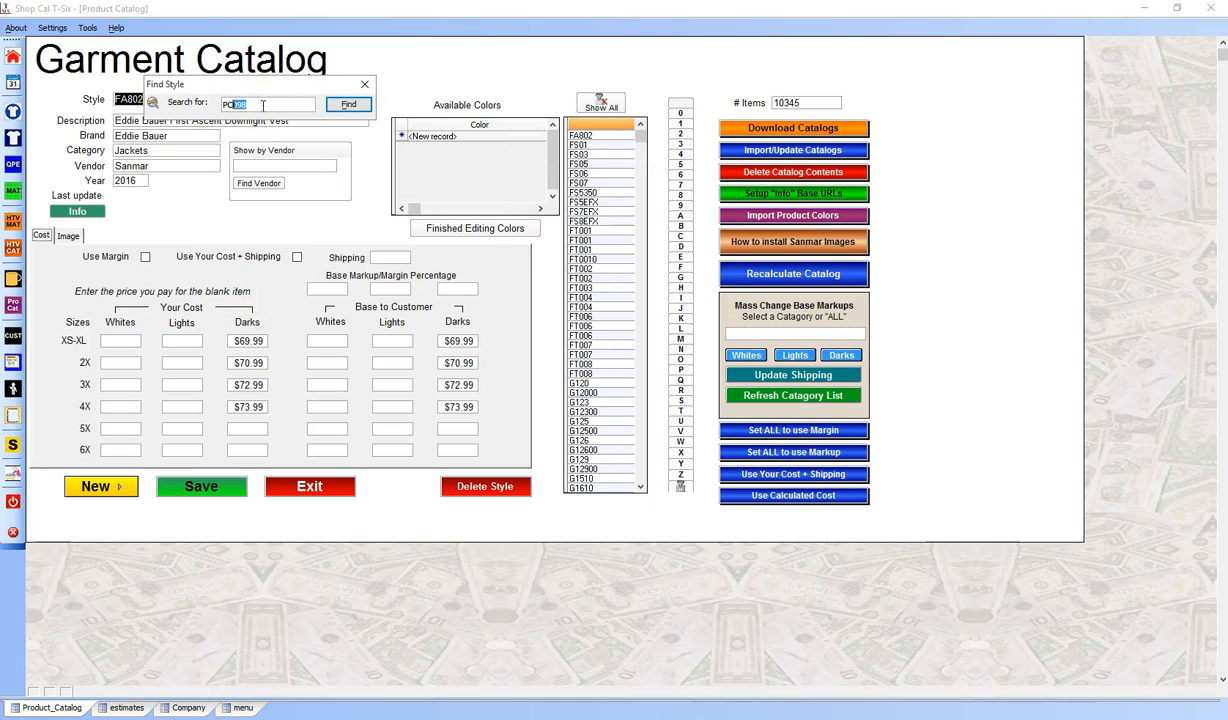
click(350, 105)
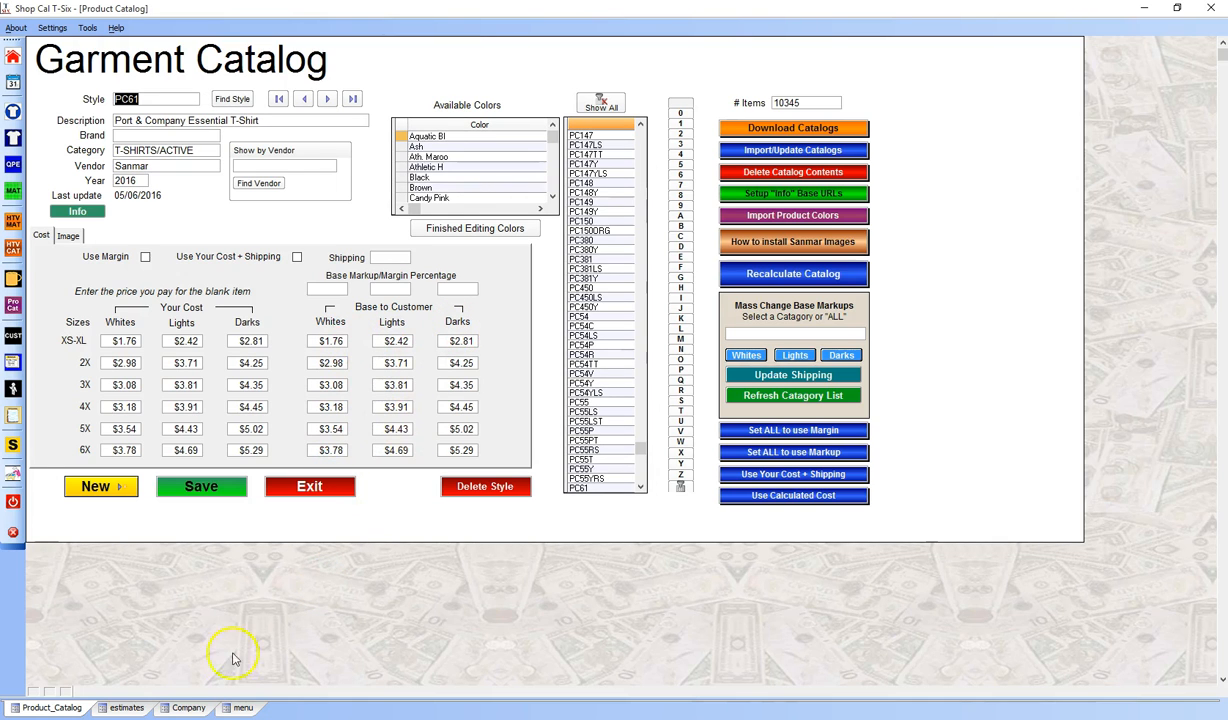
Return to the estimate and set the PC61 item's color group to Darks.
click(127, 708)
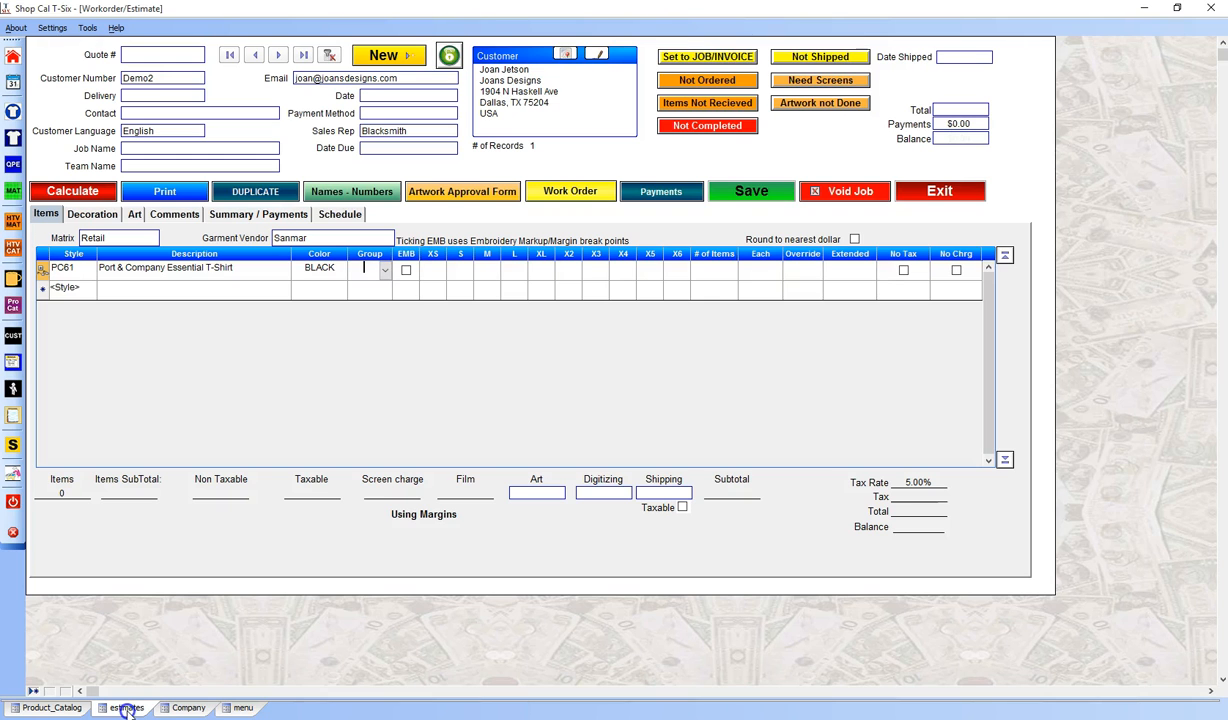
click(384, 270)
click(369, 312)
Enter quantities of 10 in size S and 15 in size L for the black PC61 shirts.
click(698, 264)
click(488, 271)
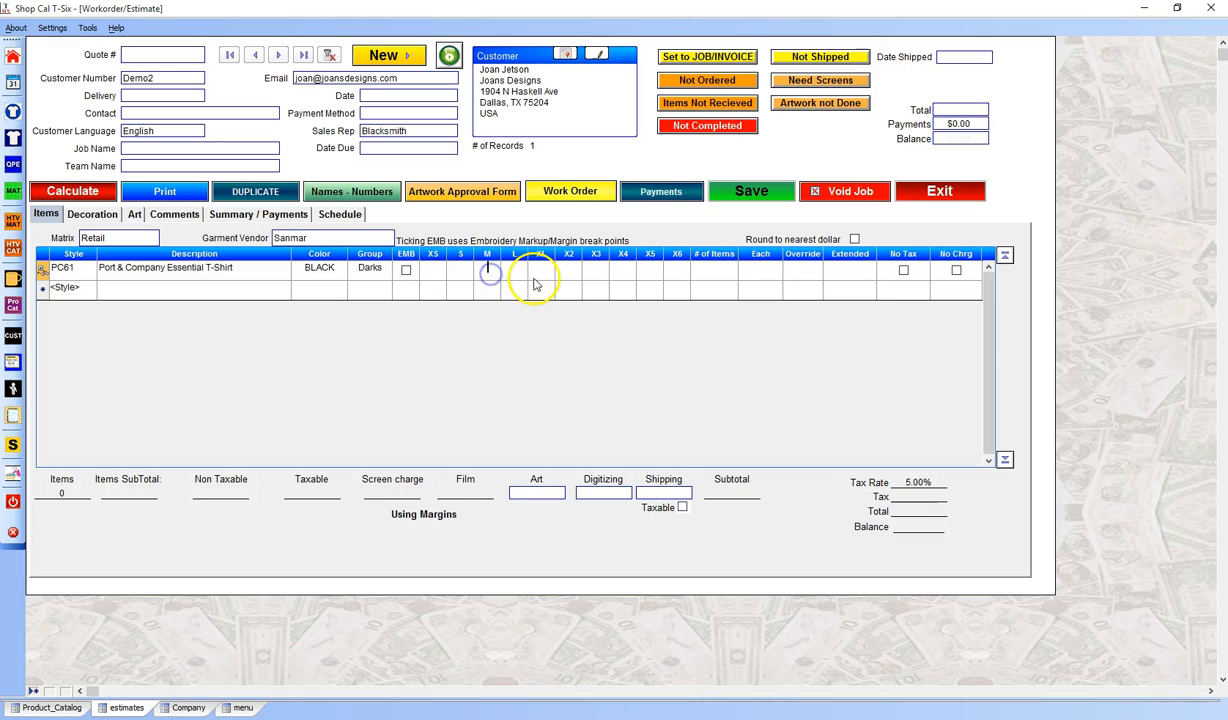
click(540, 269)
click(466, 272)
text(10)
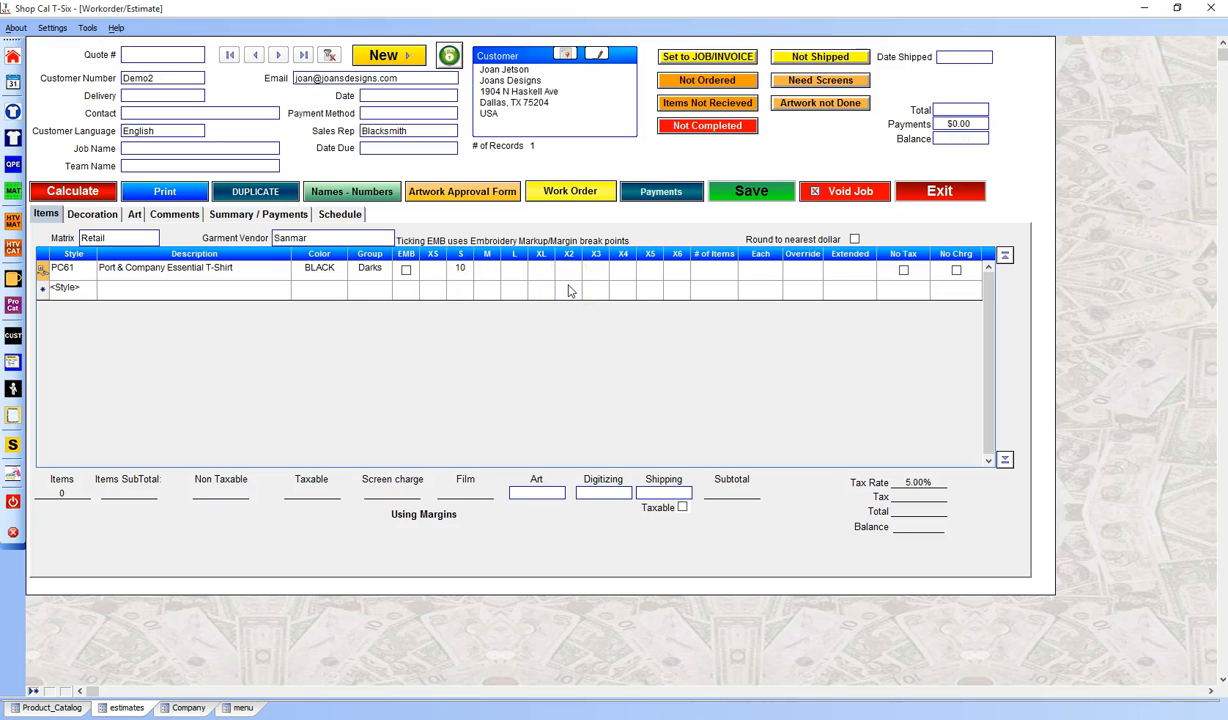
click(521, 270)
text(15)
click(568, 271)
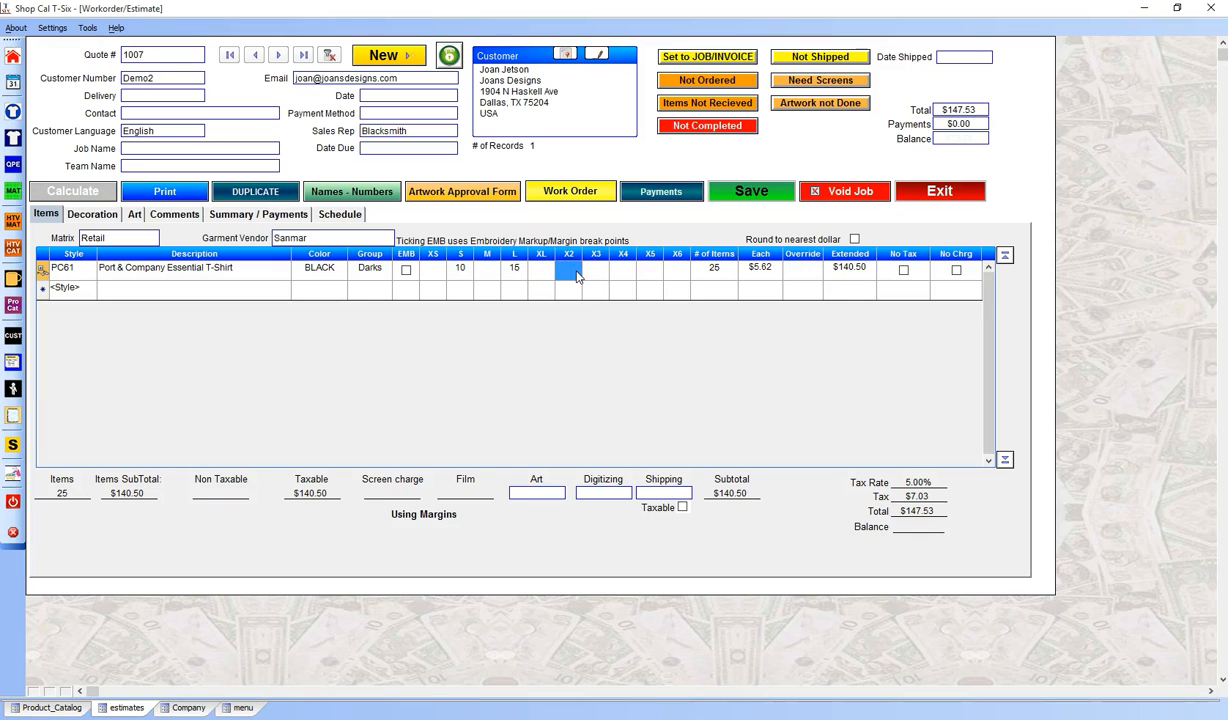
click(624, 271)
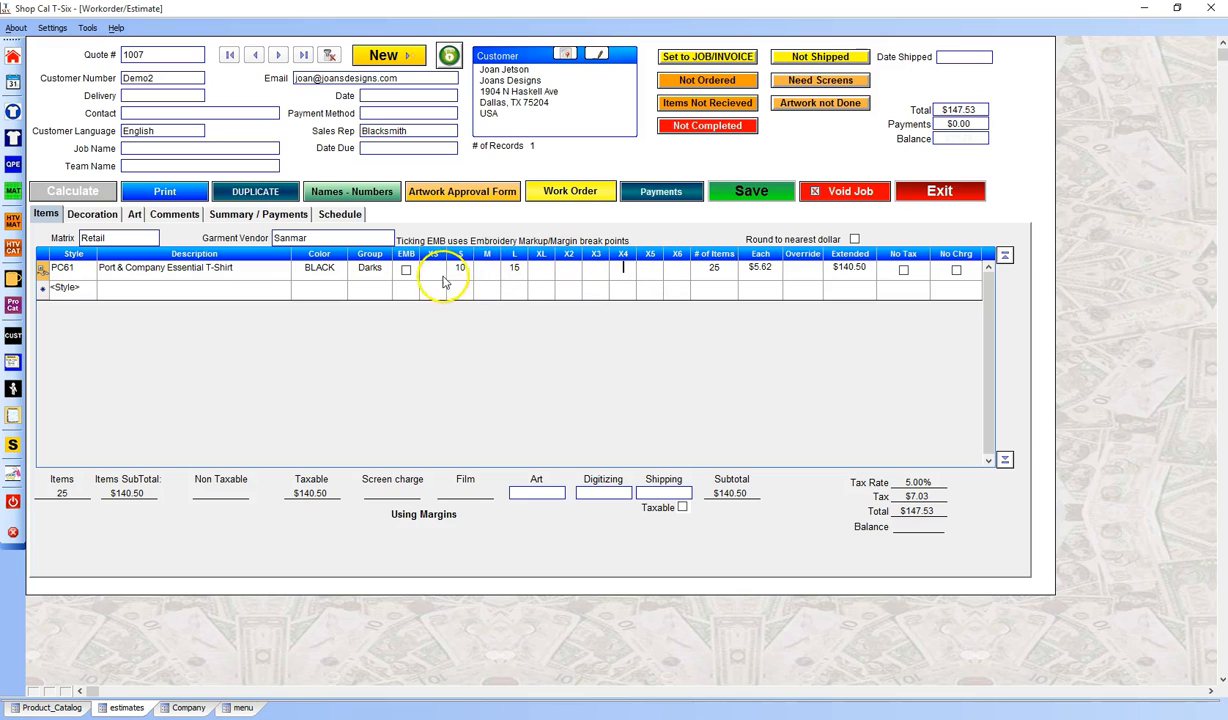
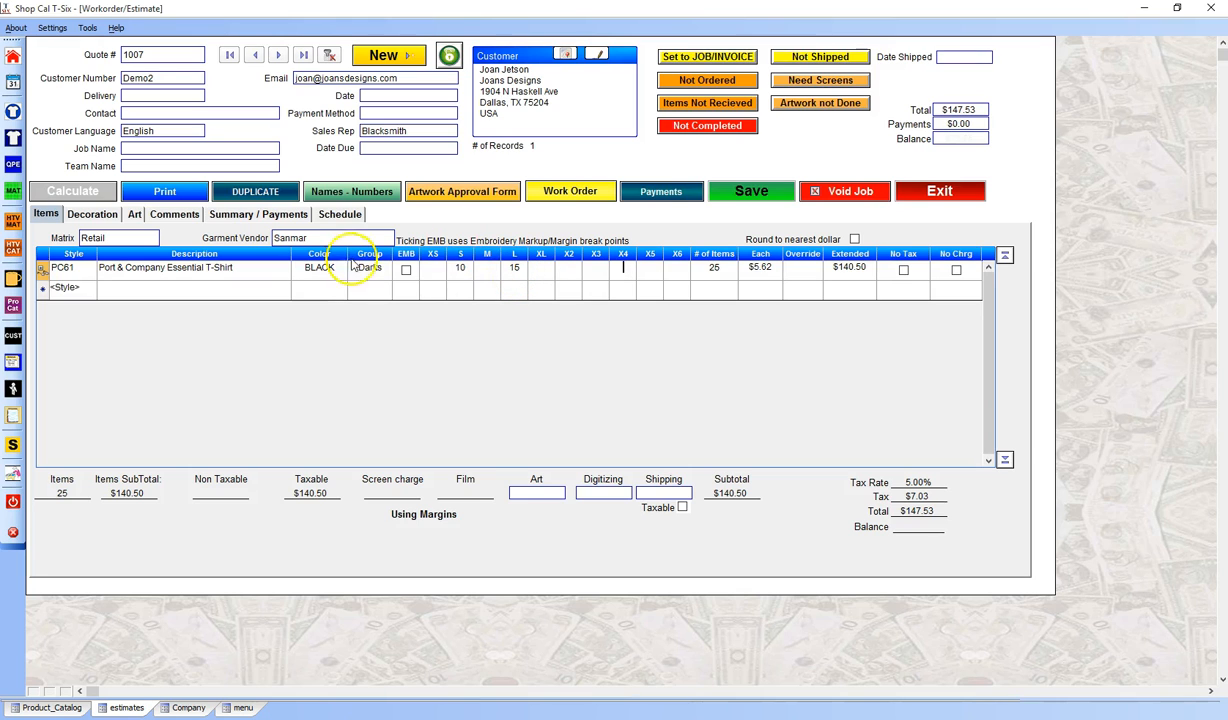
Add style PC54 as the estimate's second item, with color White and group Whites.
click(84, 289)
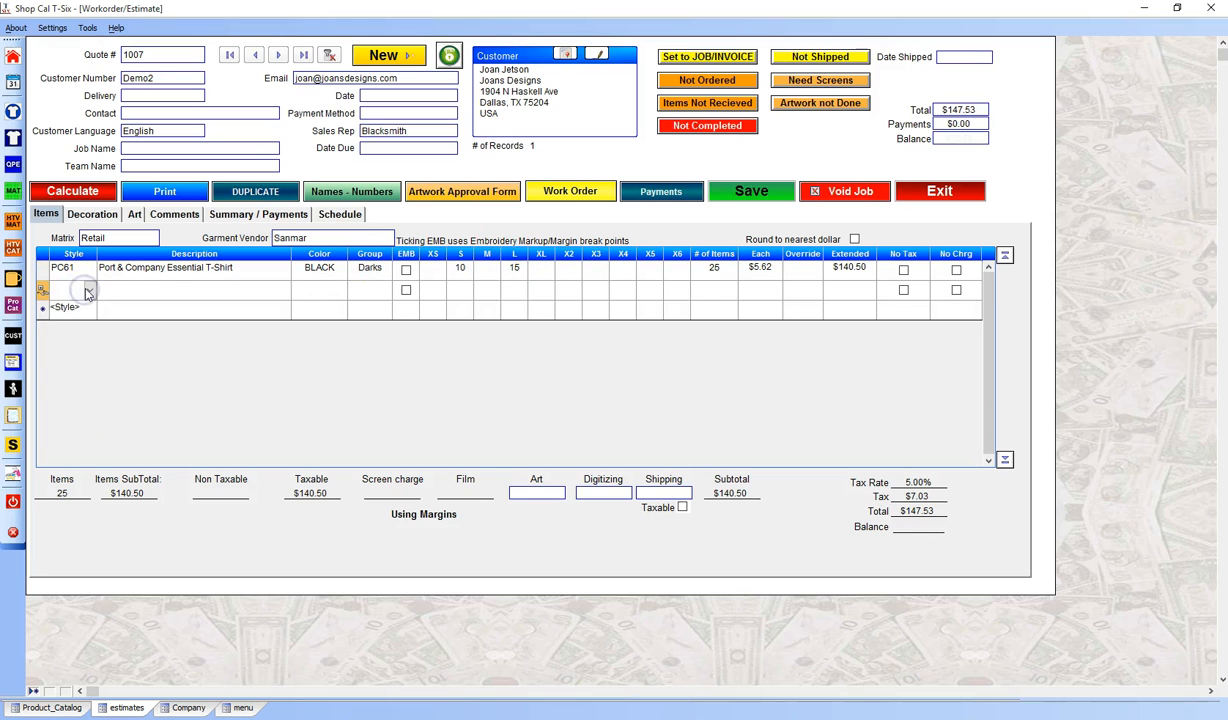
text(PC54)
key(Tab)
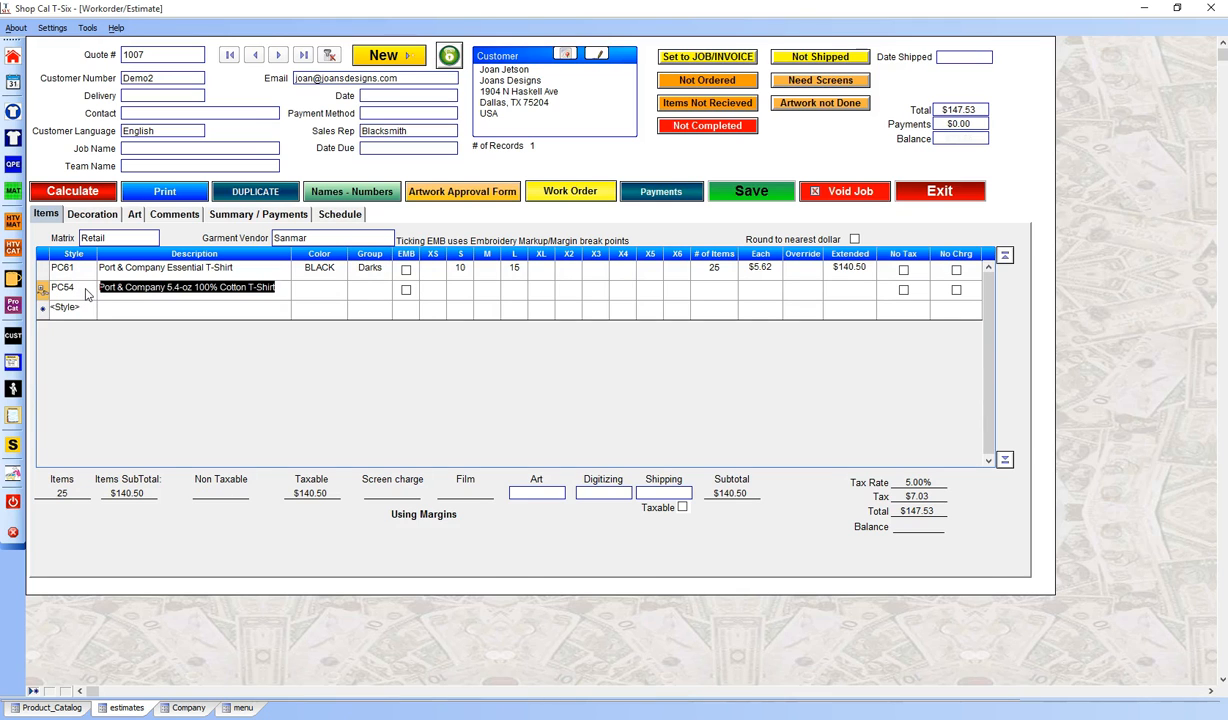
click(336, 290)
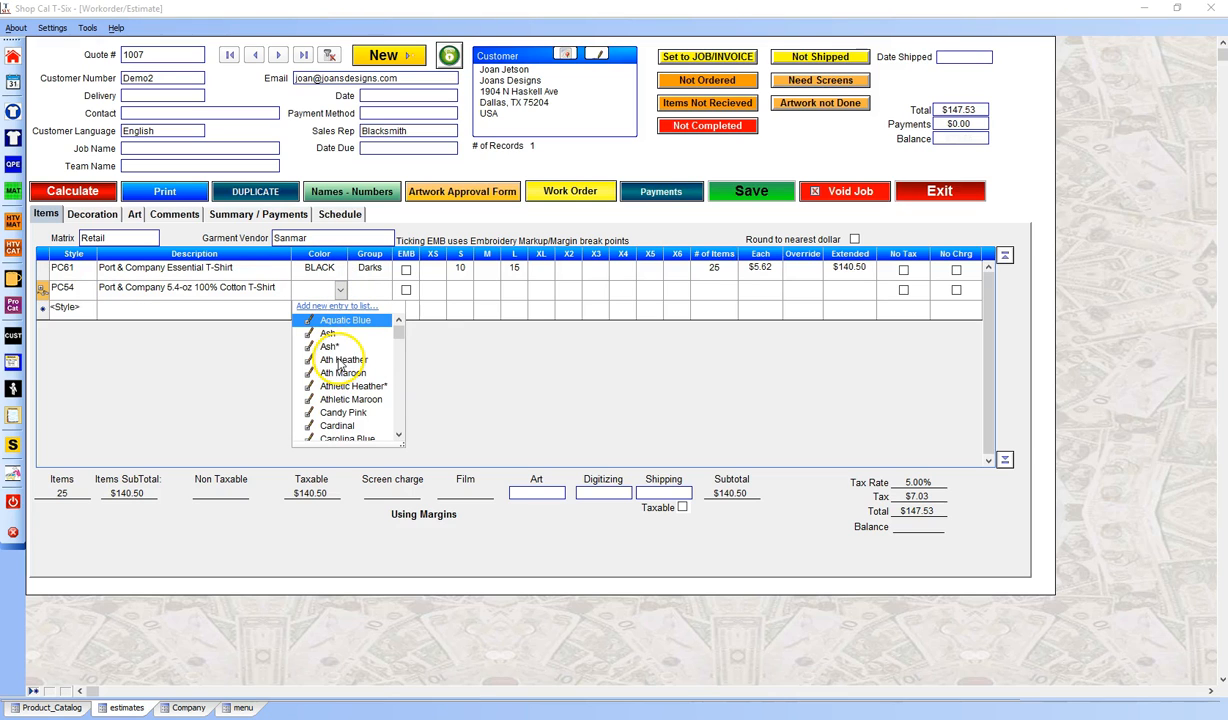
click(316, 287)
text(White)
click(362, 290)
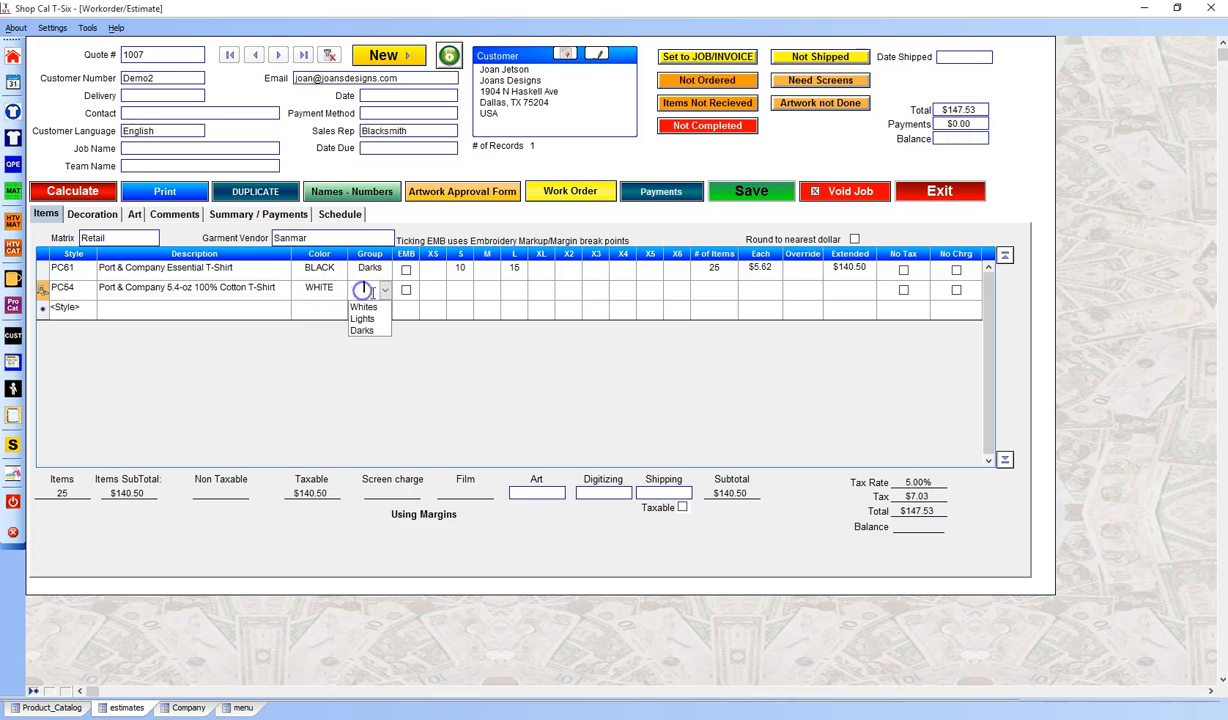
click(368, 308)
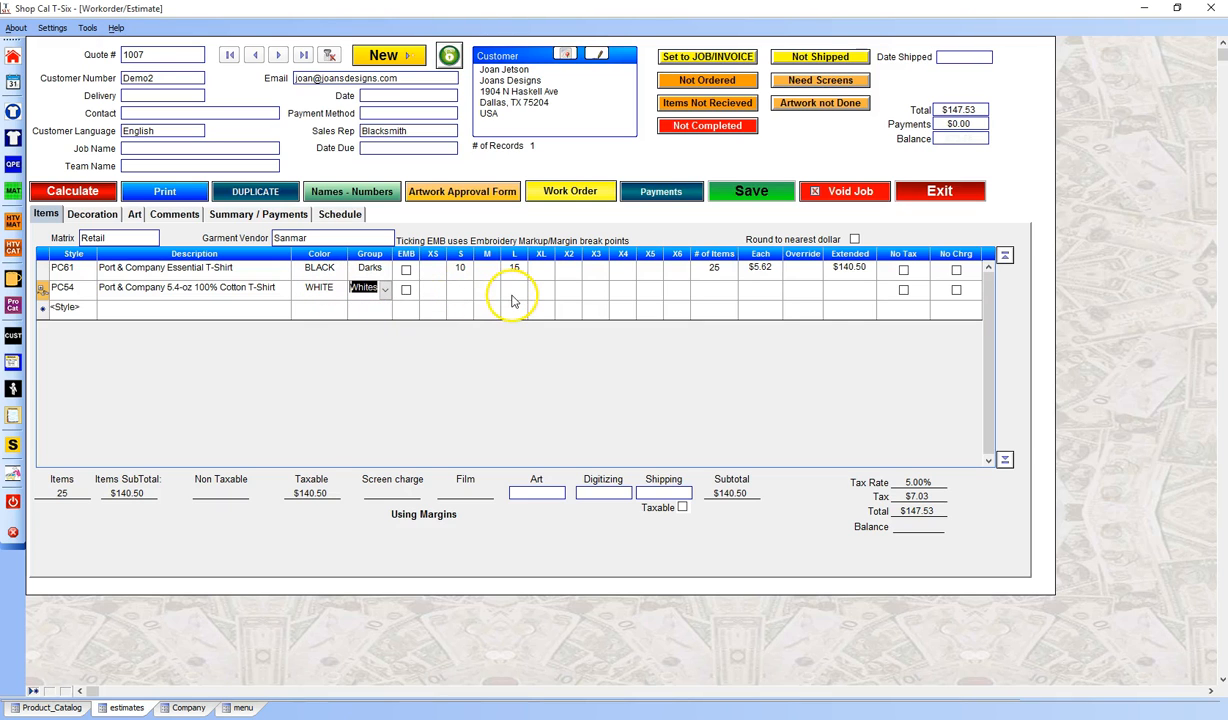
Enter a quantity of 5 in size X2 for the white PC54 shirts.
click(569, 290)
text(5)
key(Tab)
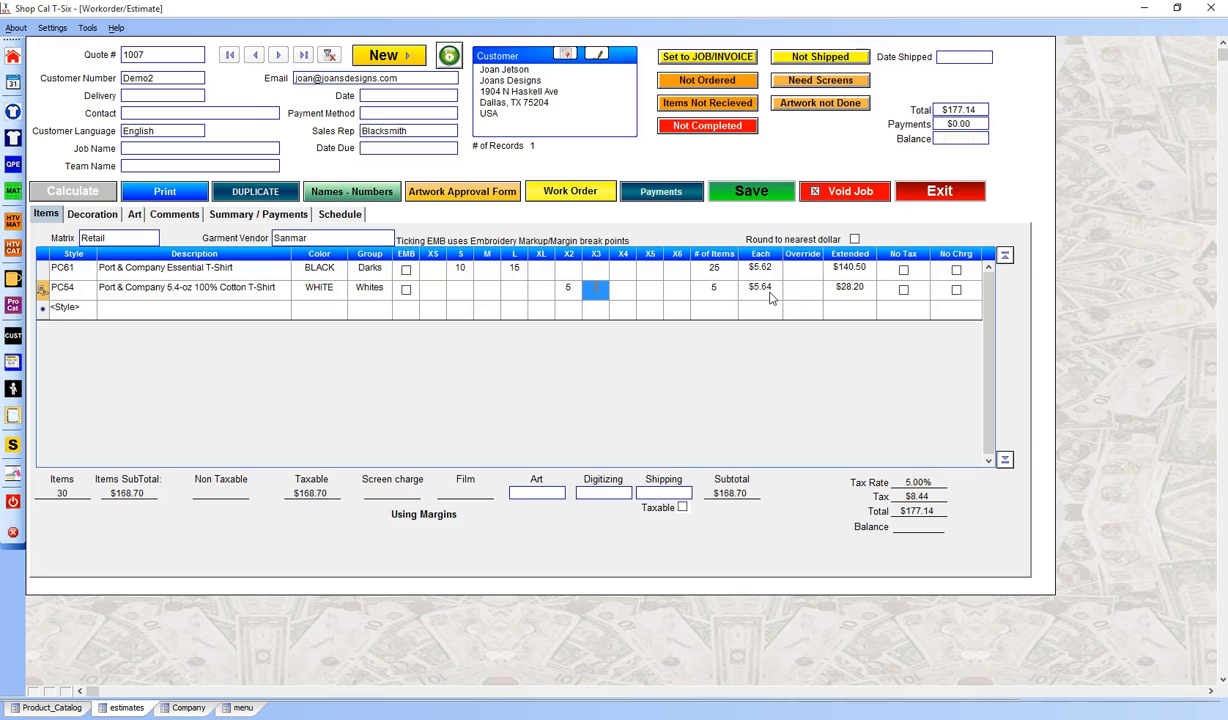
Review PC61's catalog prices and the Retail matrix's screen printing prices, and return to the estimate's decoration settings.
click(66, 708)
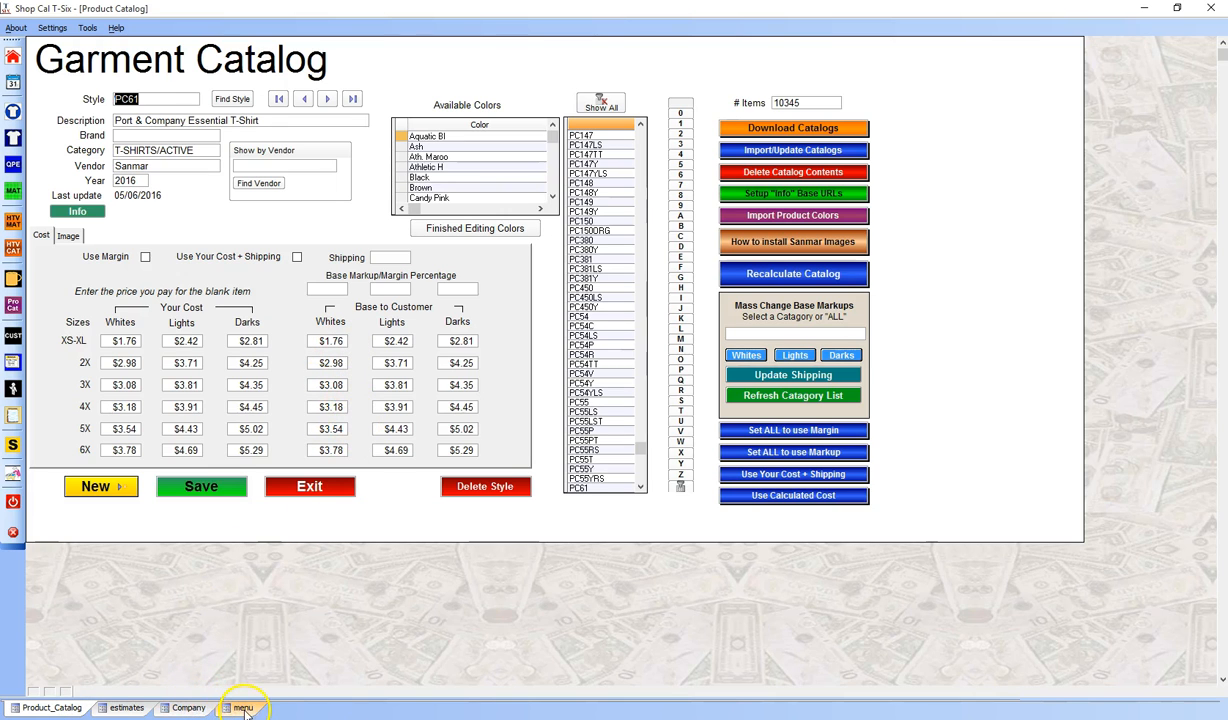
click(127, 708)
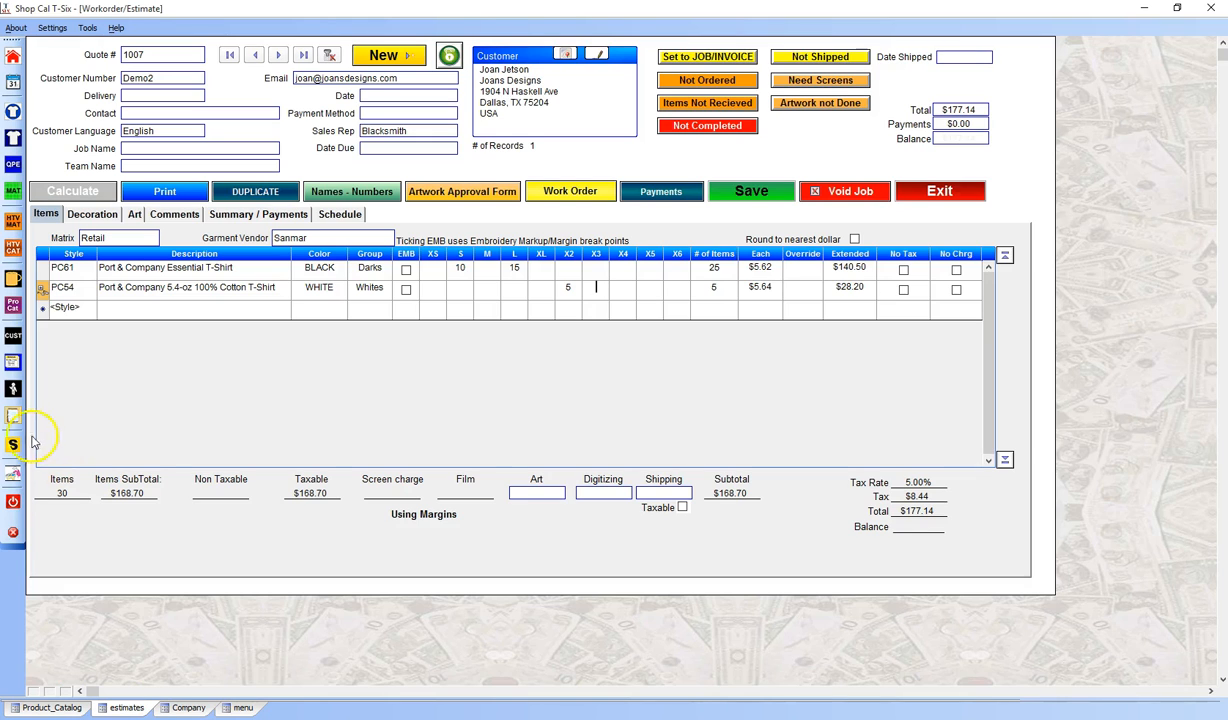
click(98, 216)
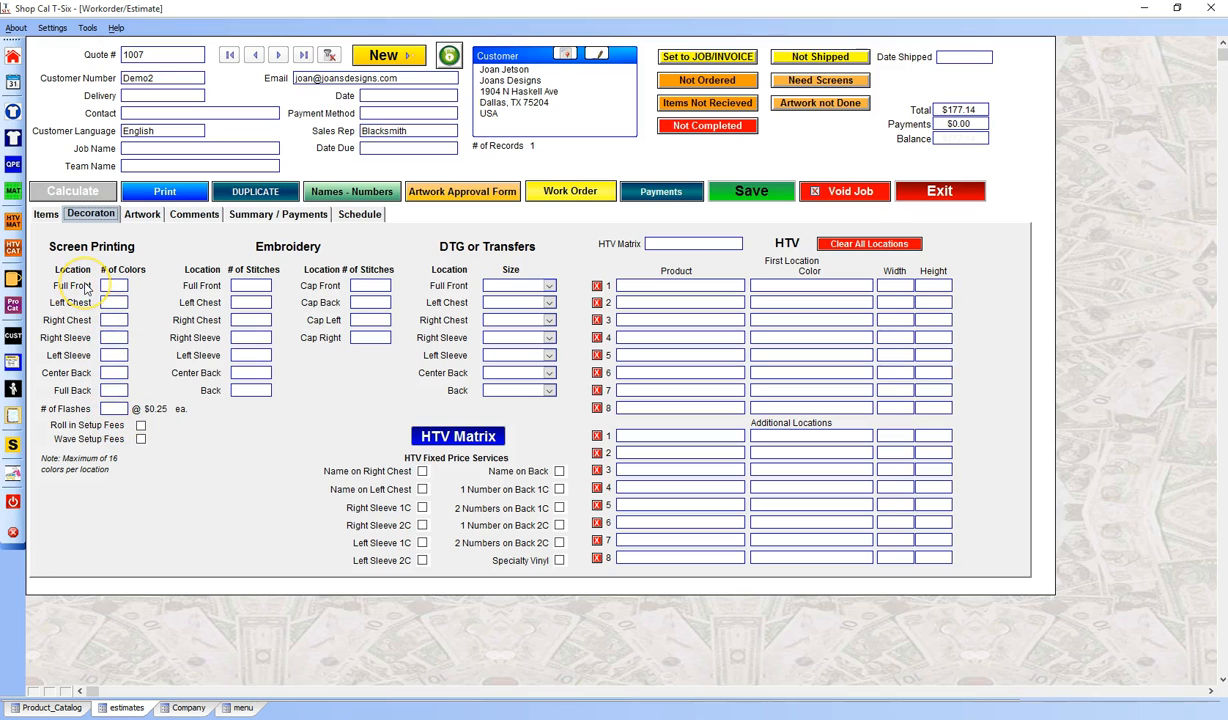
click(184, 707)
click(240, 707)
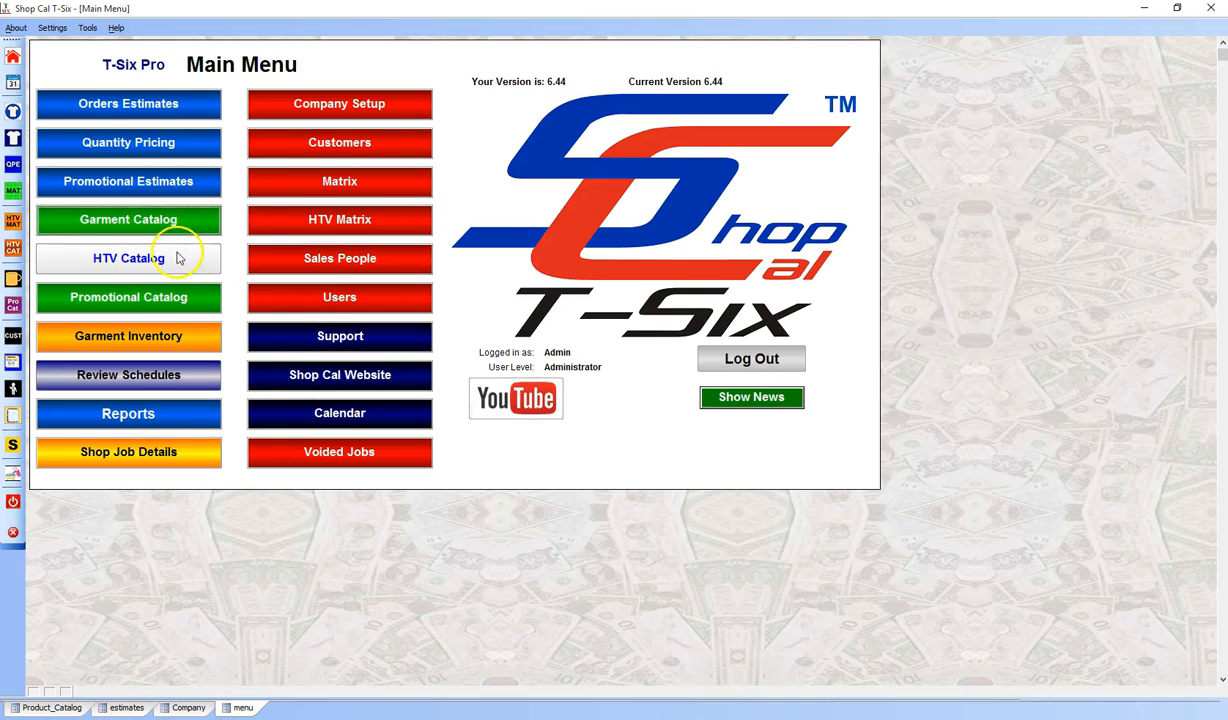
click(284, 183)
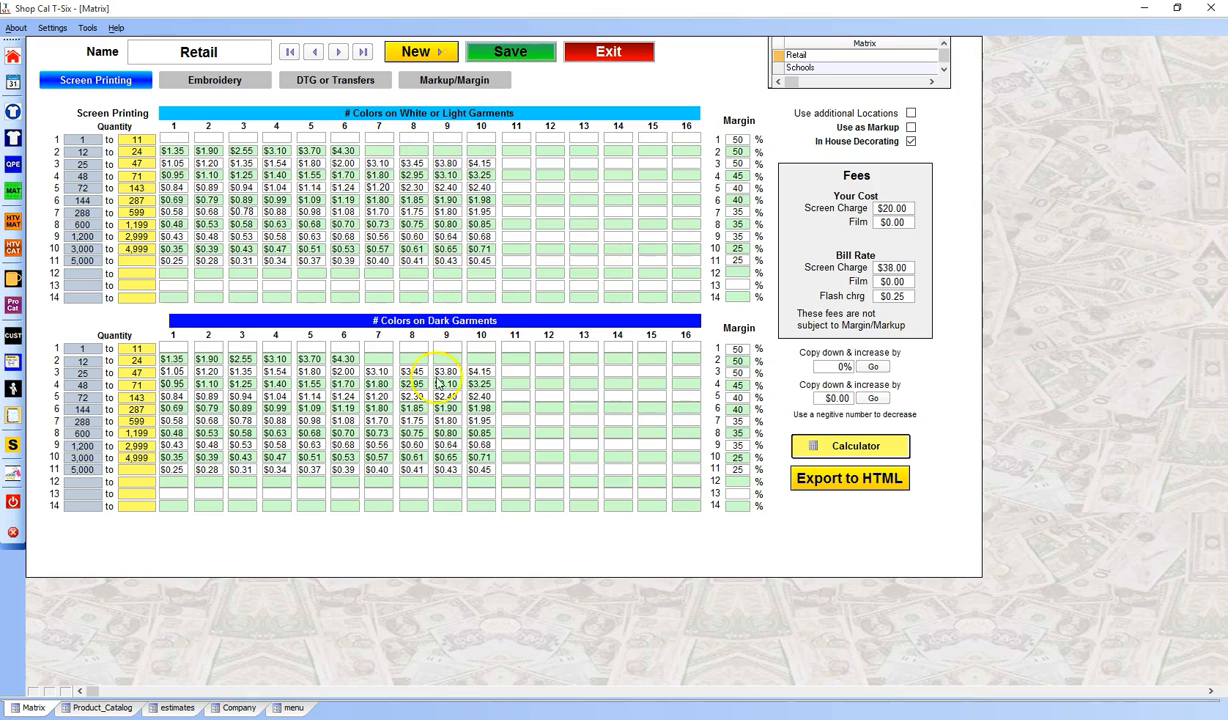
click(173, 708)
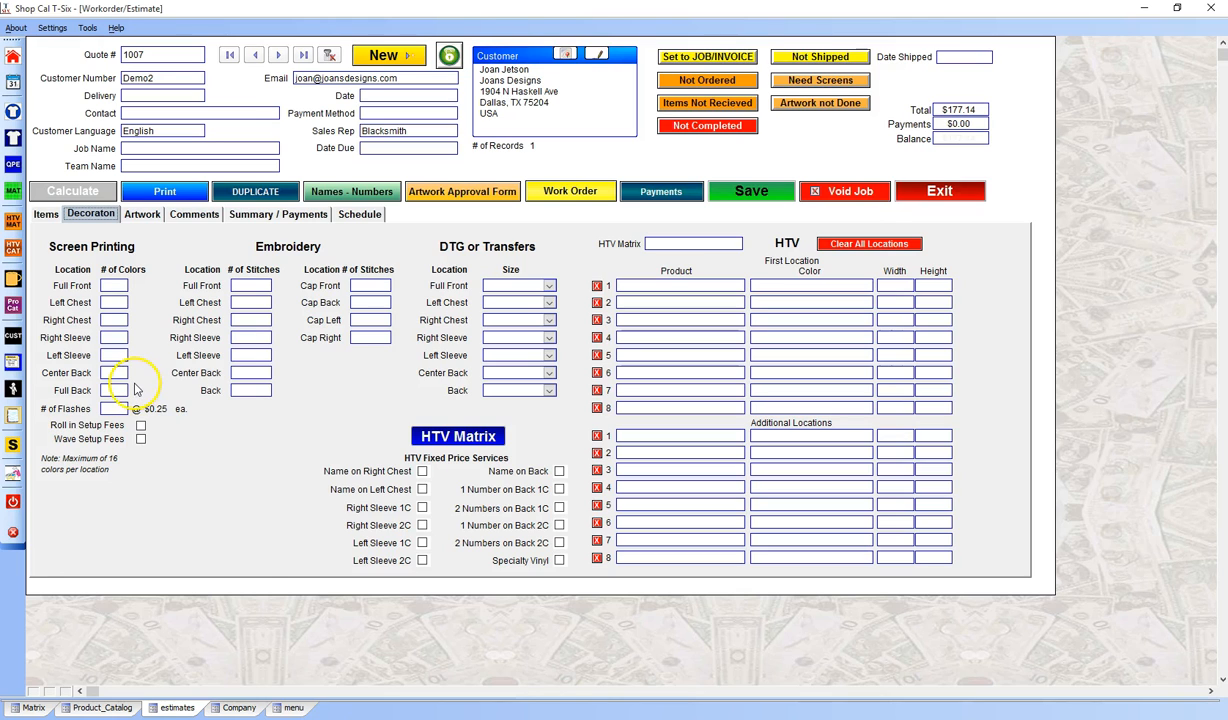
Set the estimate's Full Front screen printing location to 2 colors.
click(117, 288)
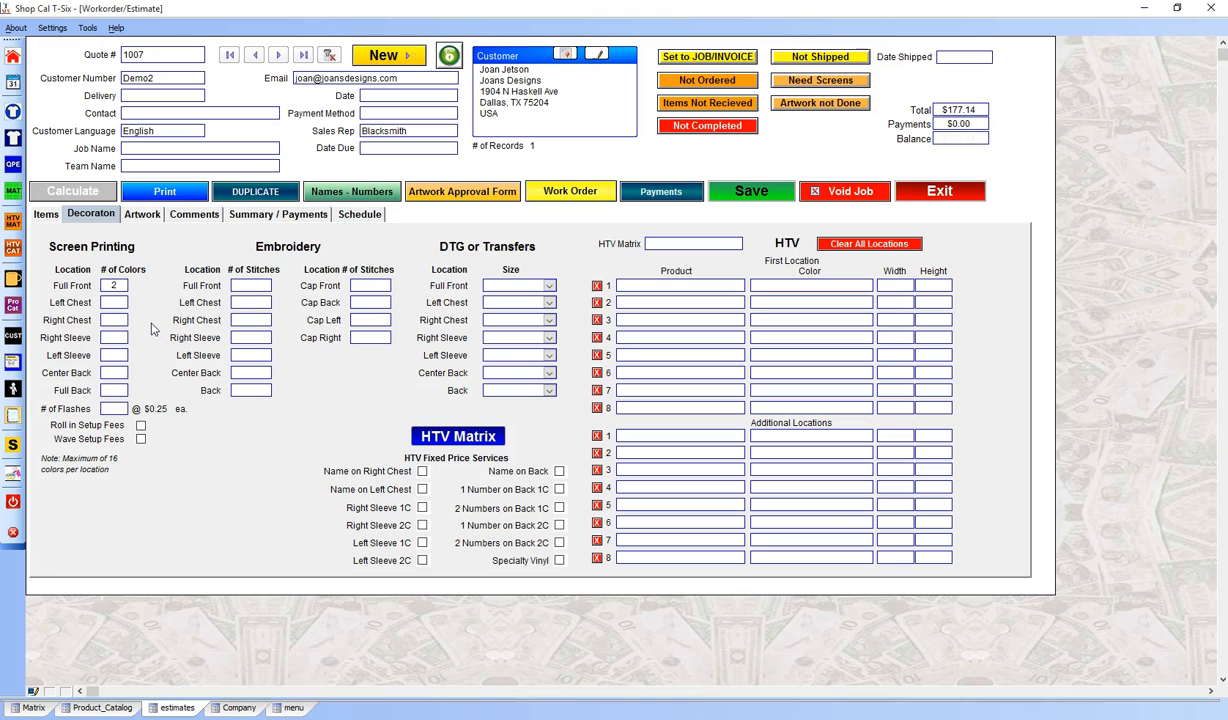
click(121, 308)
click(135, 394)
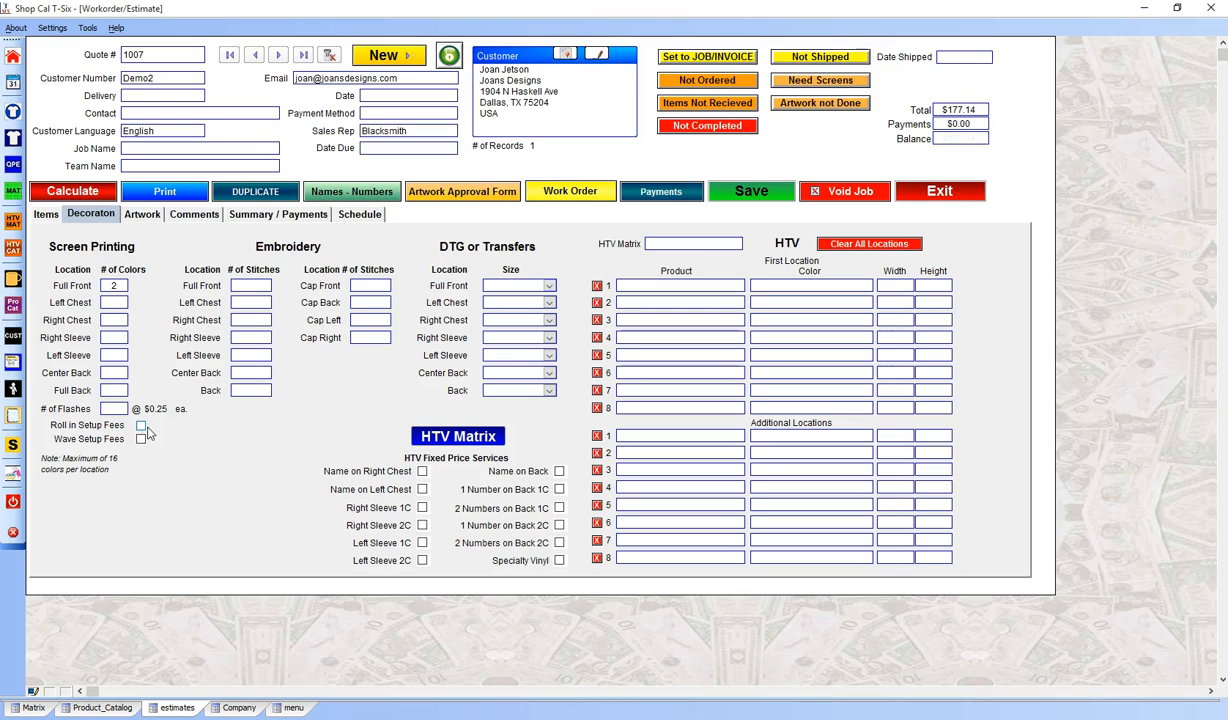
Check the estimate's screen charge and the Retail matrix's flash charge, and return to the estimate's decoration settings.
click(46, 214)
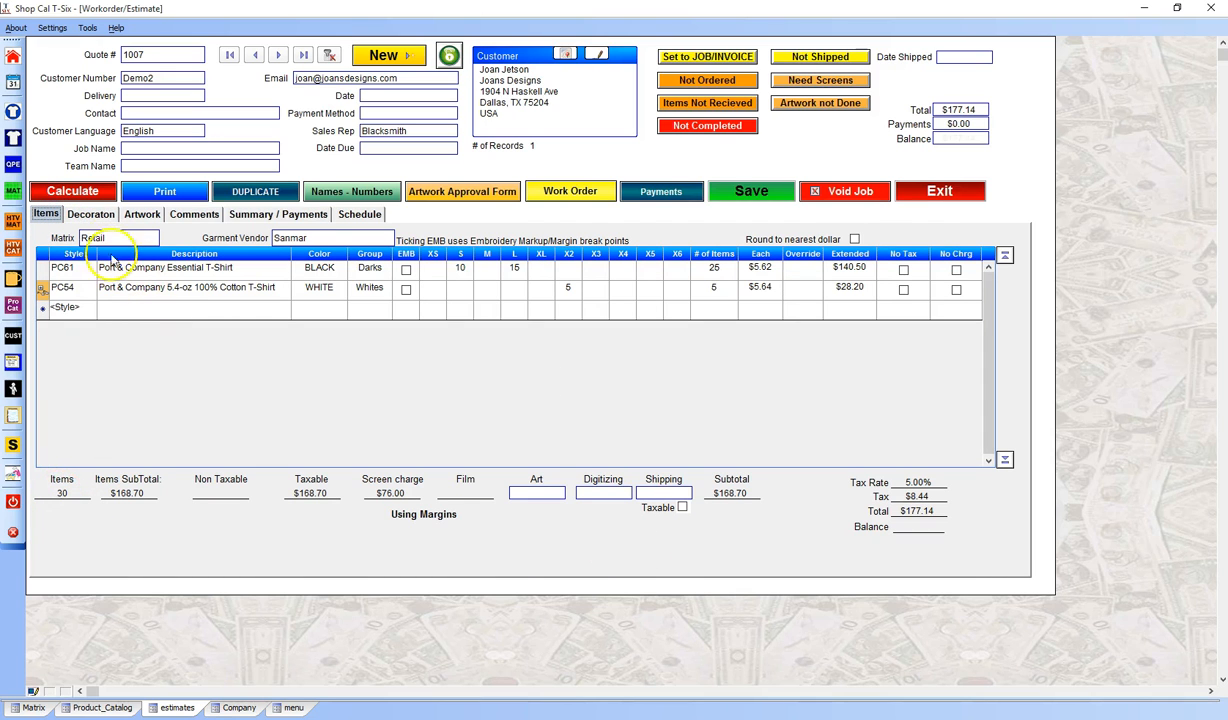
click(86, 214)
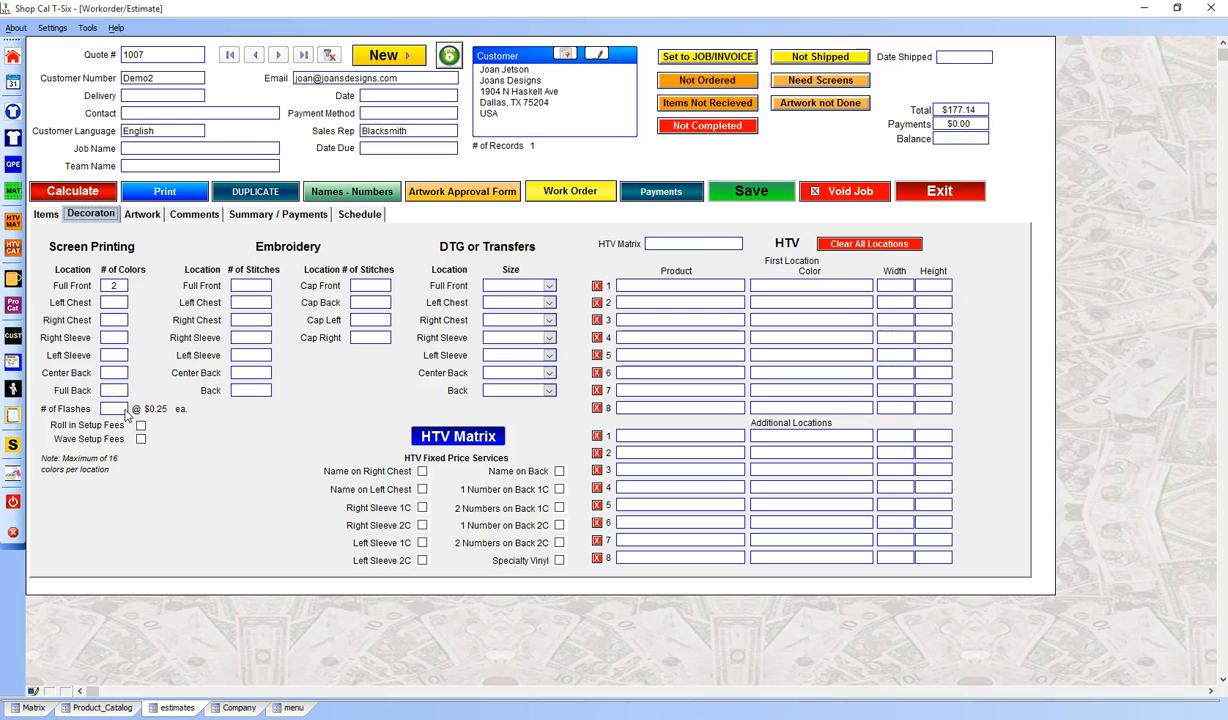
click(172, 421)
click(30, 707)
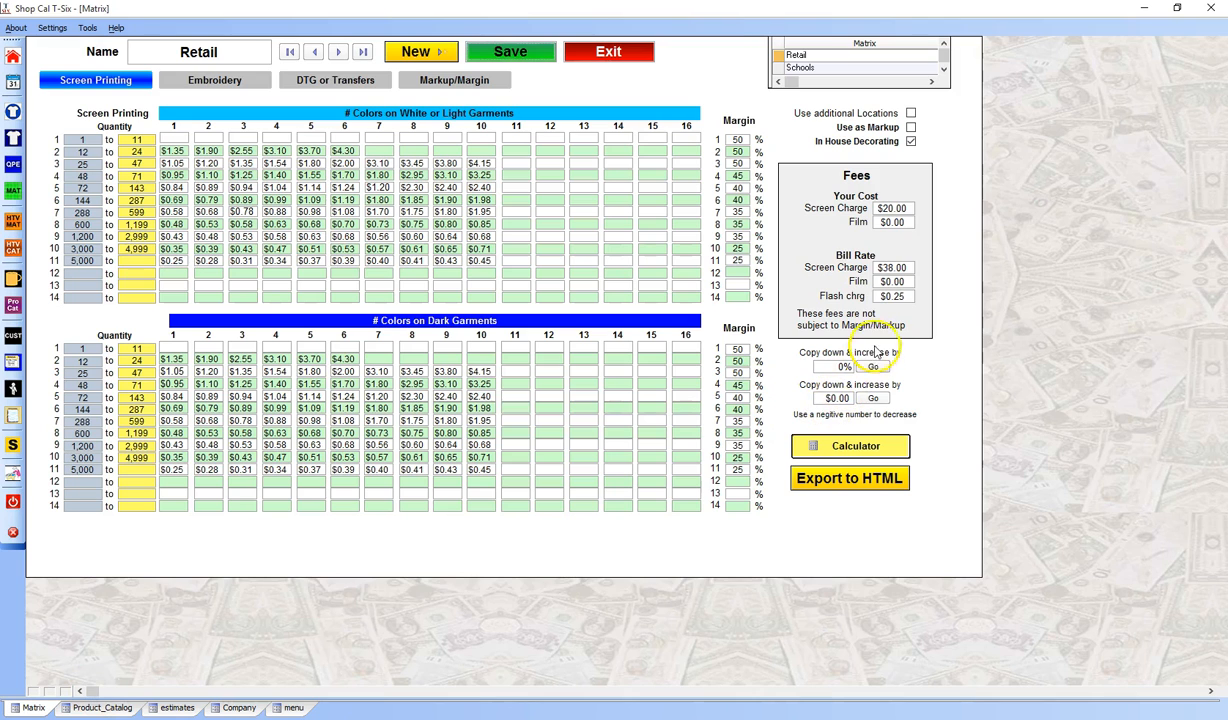
click(900, 298)
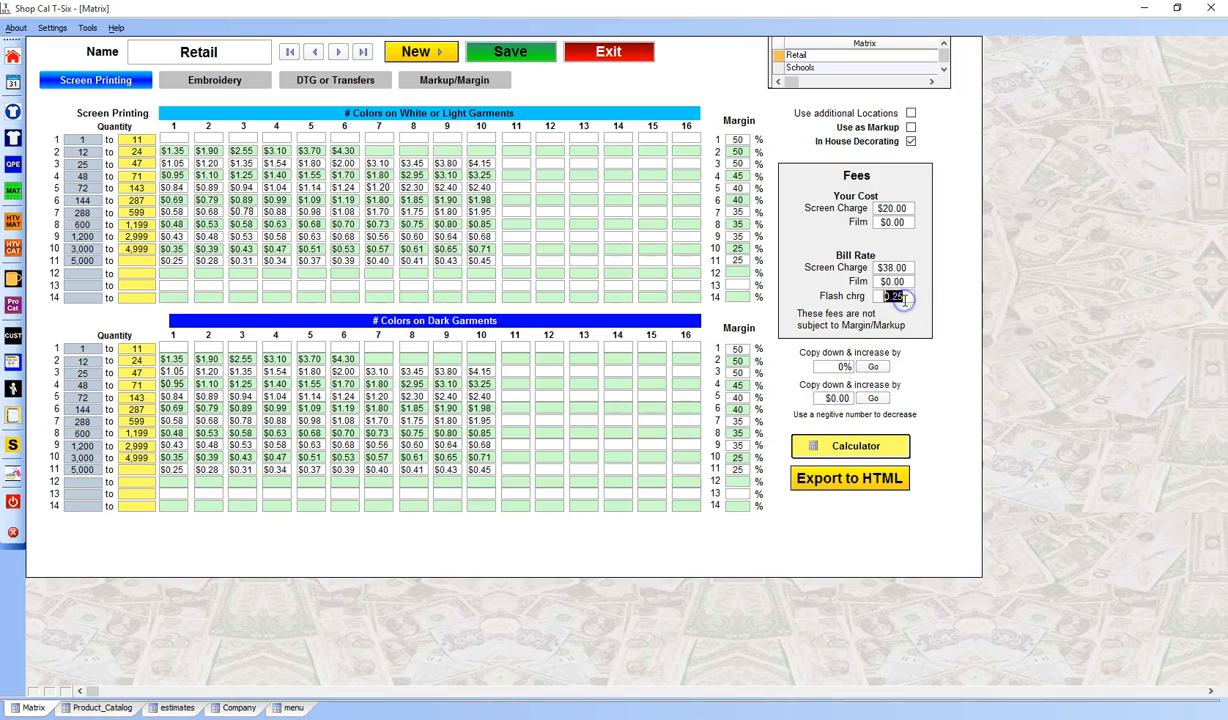
click(176, 708)
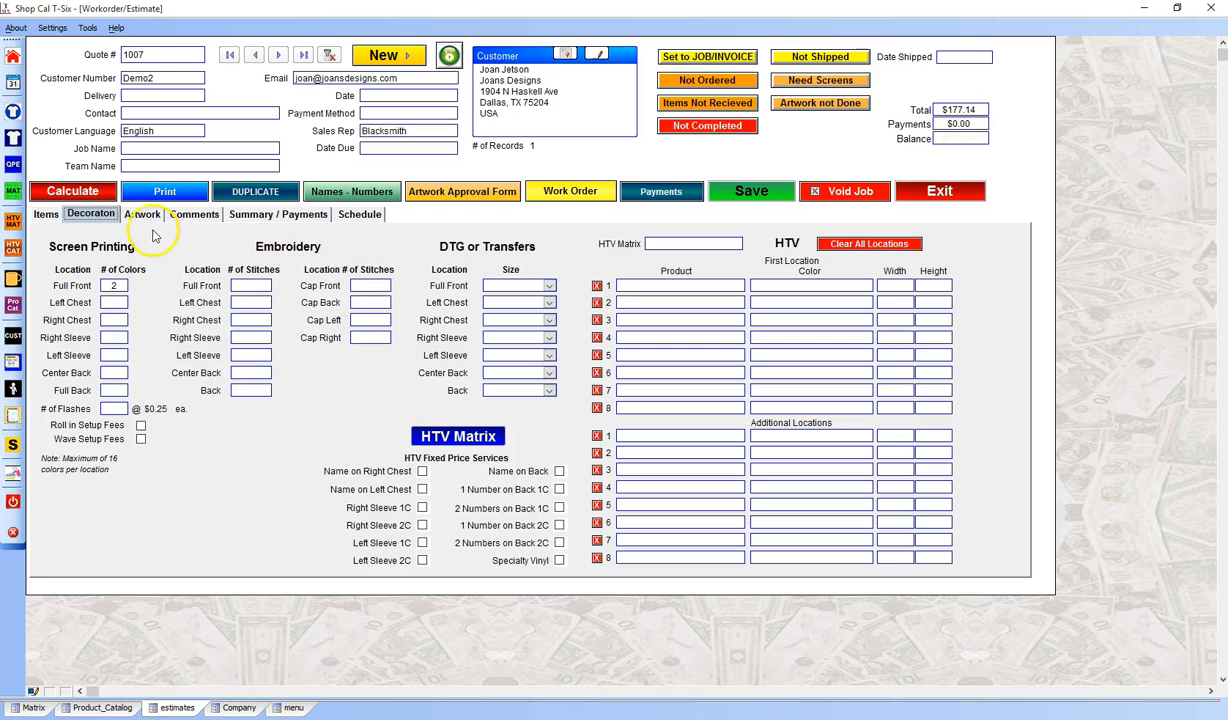
Mark the estimate's first artwork as approved and browse to the images folder in C:\T-Six for its picture.
click(142, 214)
click(153, 234)
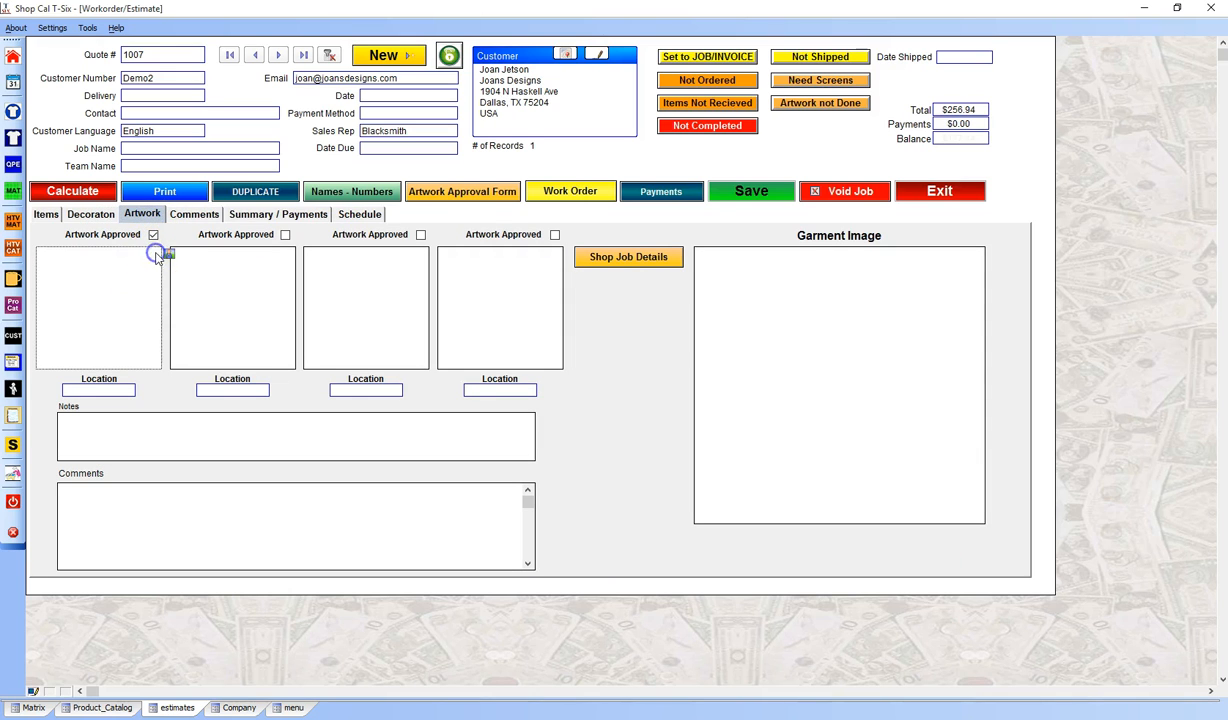
click(169, 252)
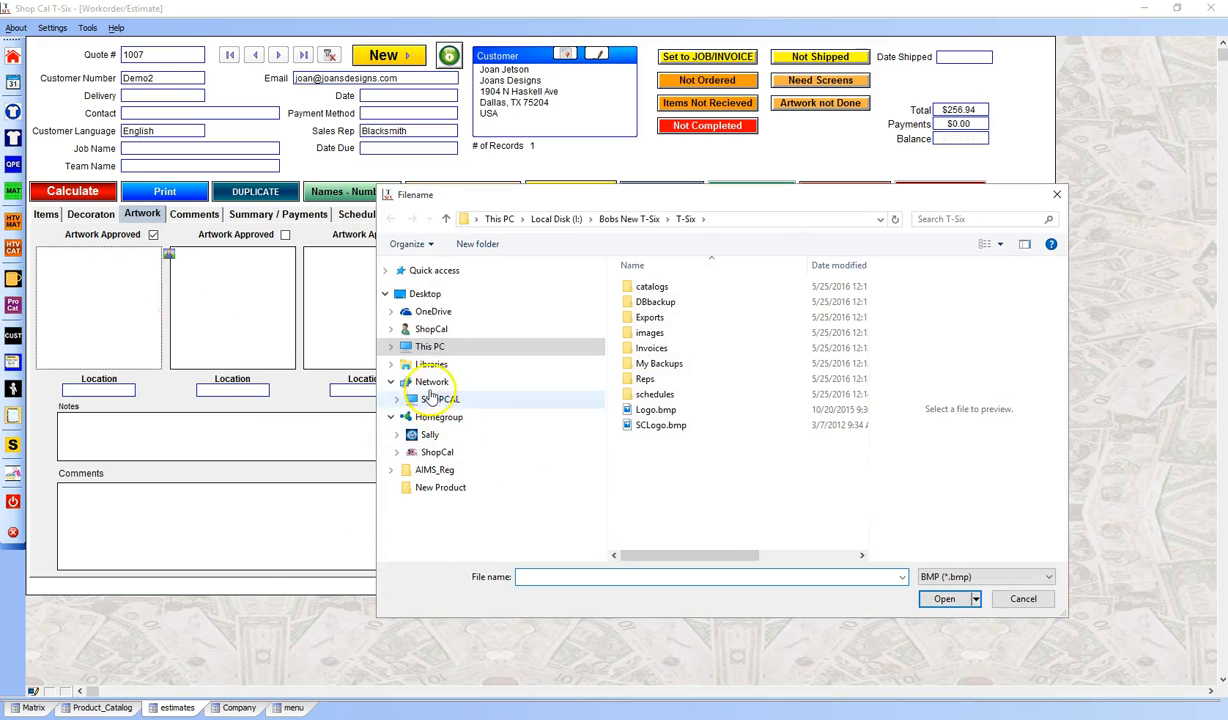
click(393, 348)
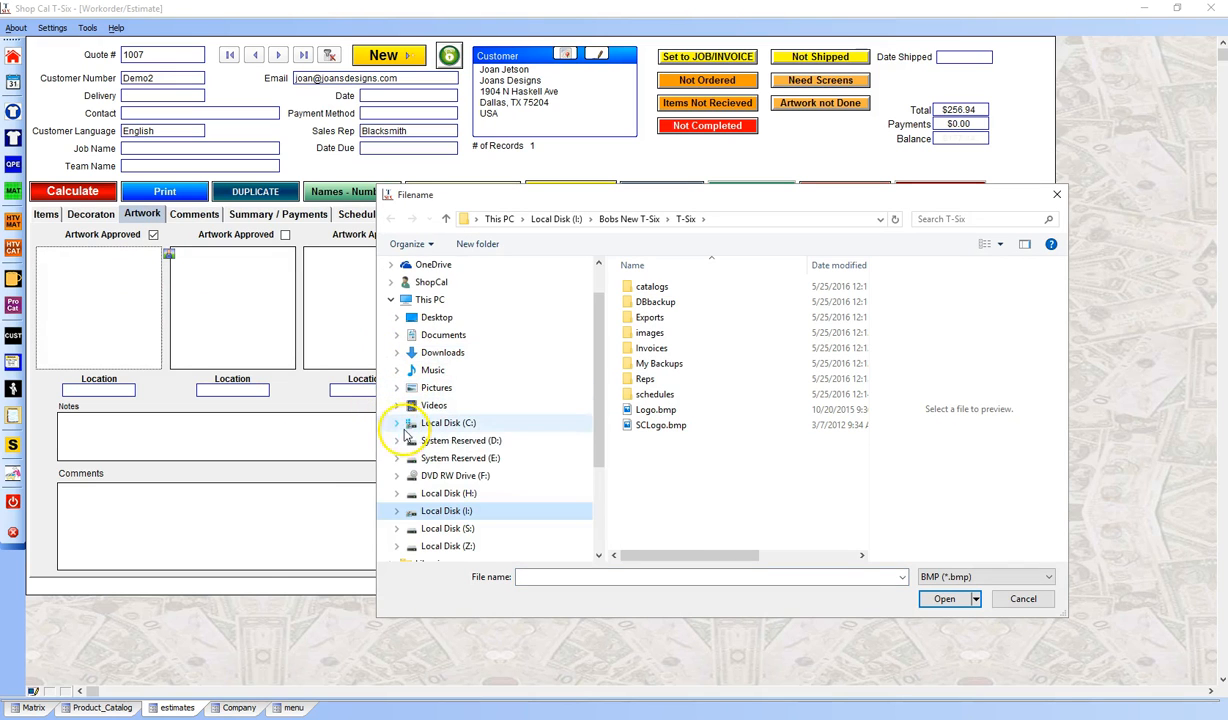
click(398, 424)
scroll(401, 428, down, 15)
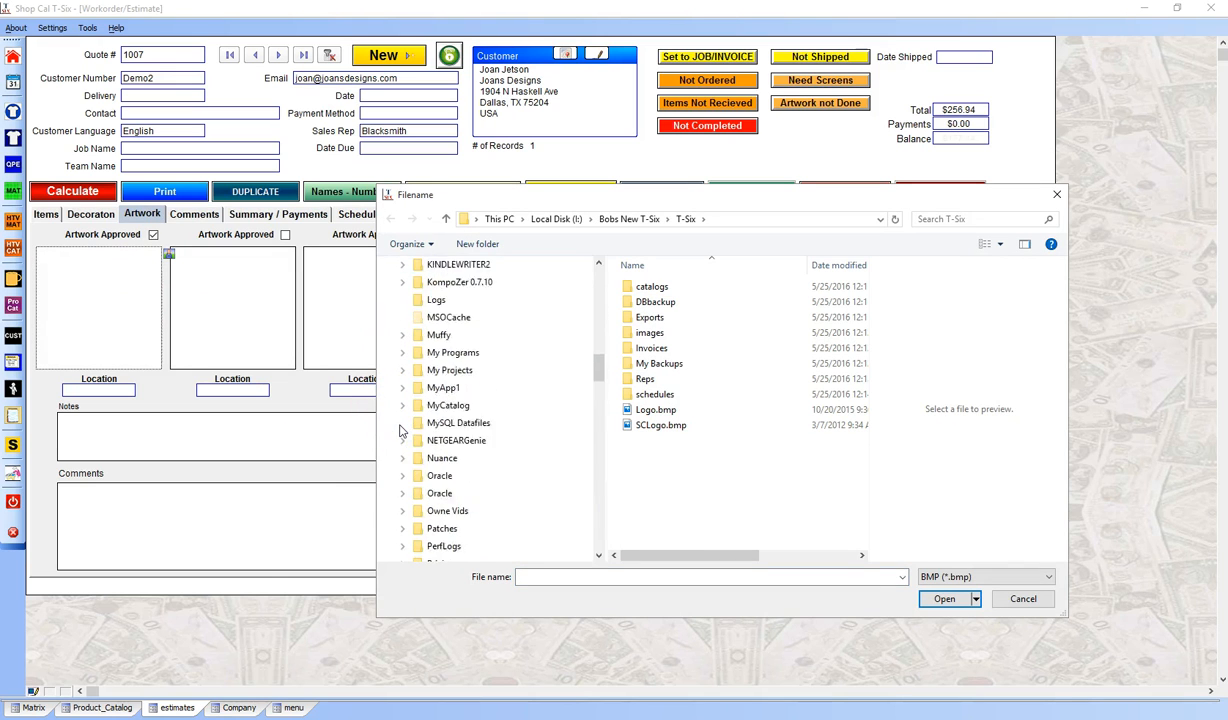
scroll(401, 428, down, 10)
scroll(400, 428, down, 2)
scroll(410, 410, up, 5)
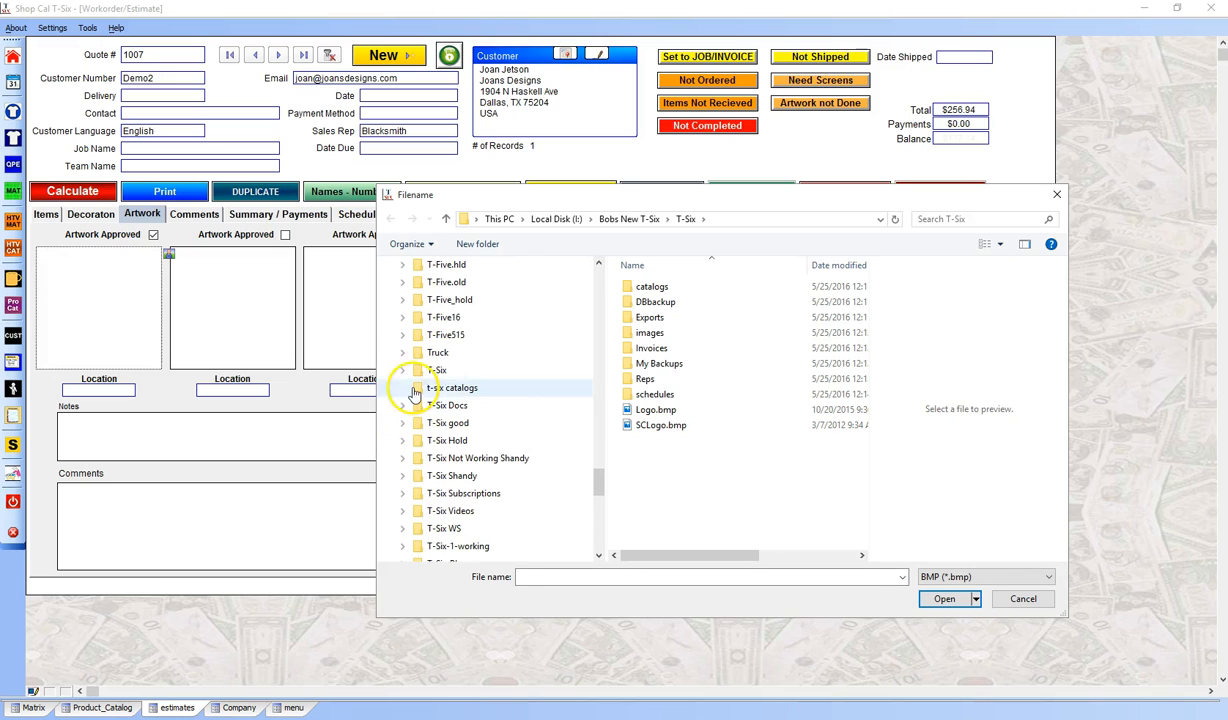
click(412, 370)
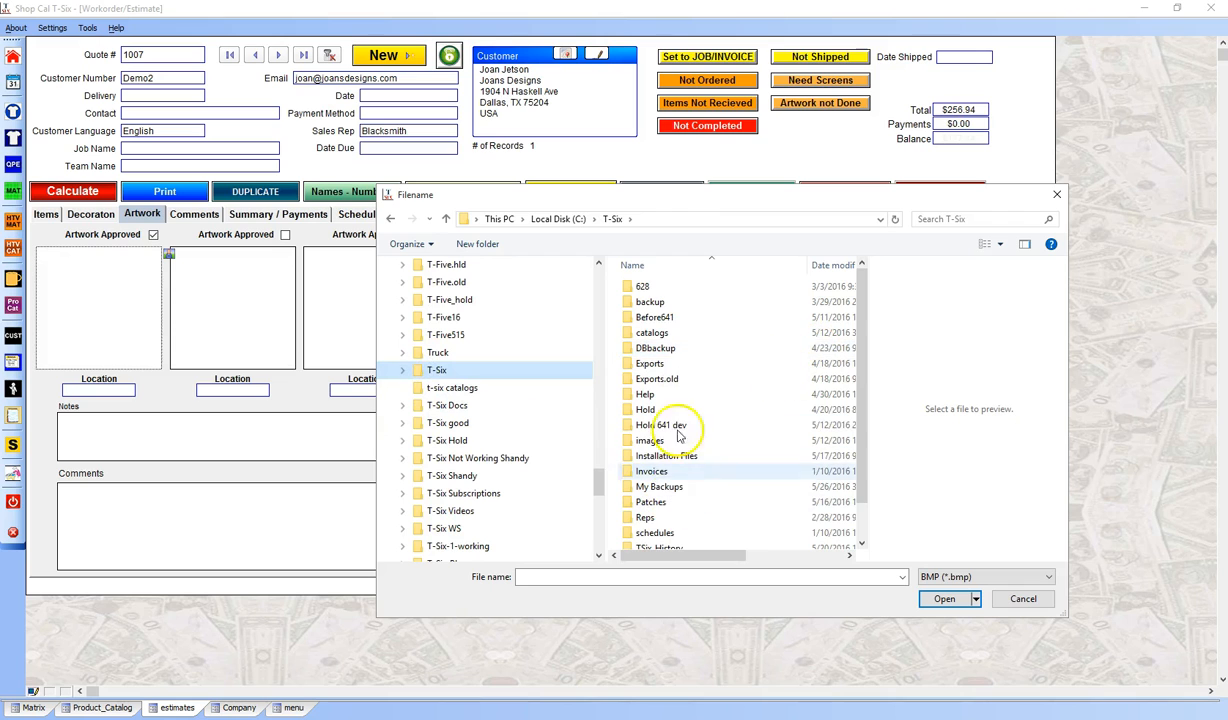
click(646, 442)
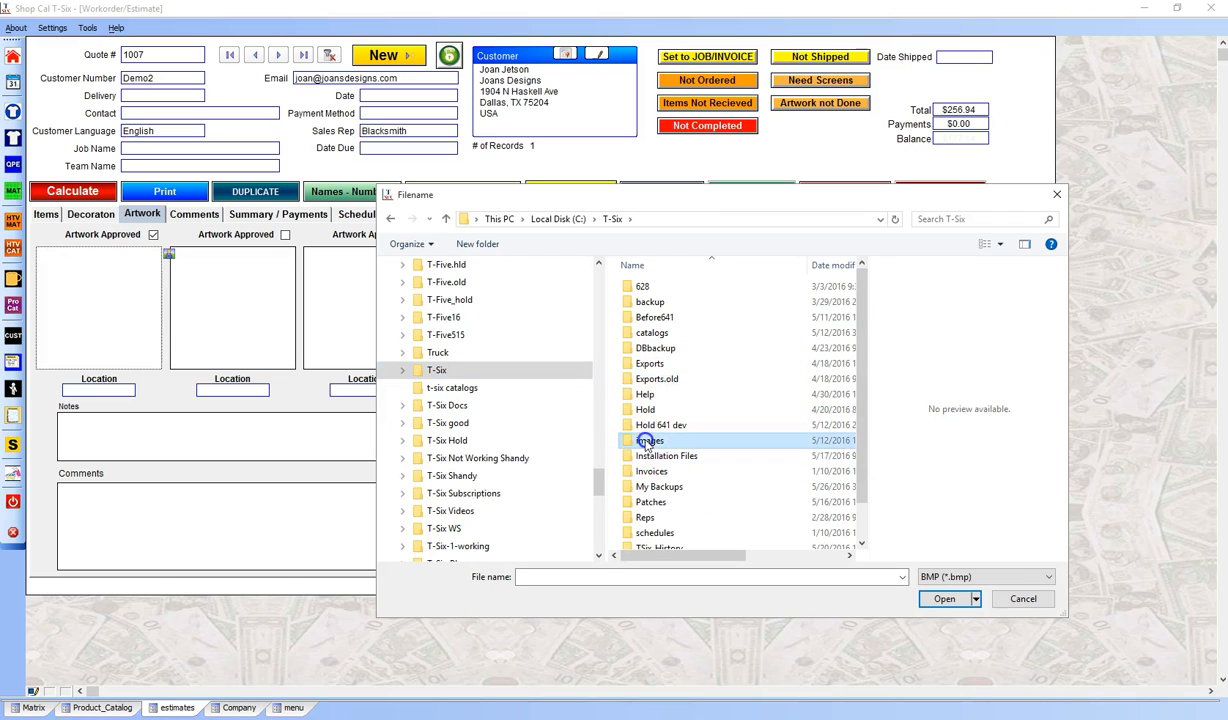
double_click(646, 442)
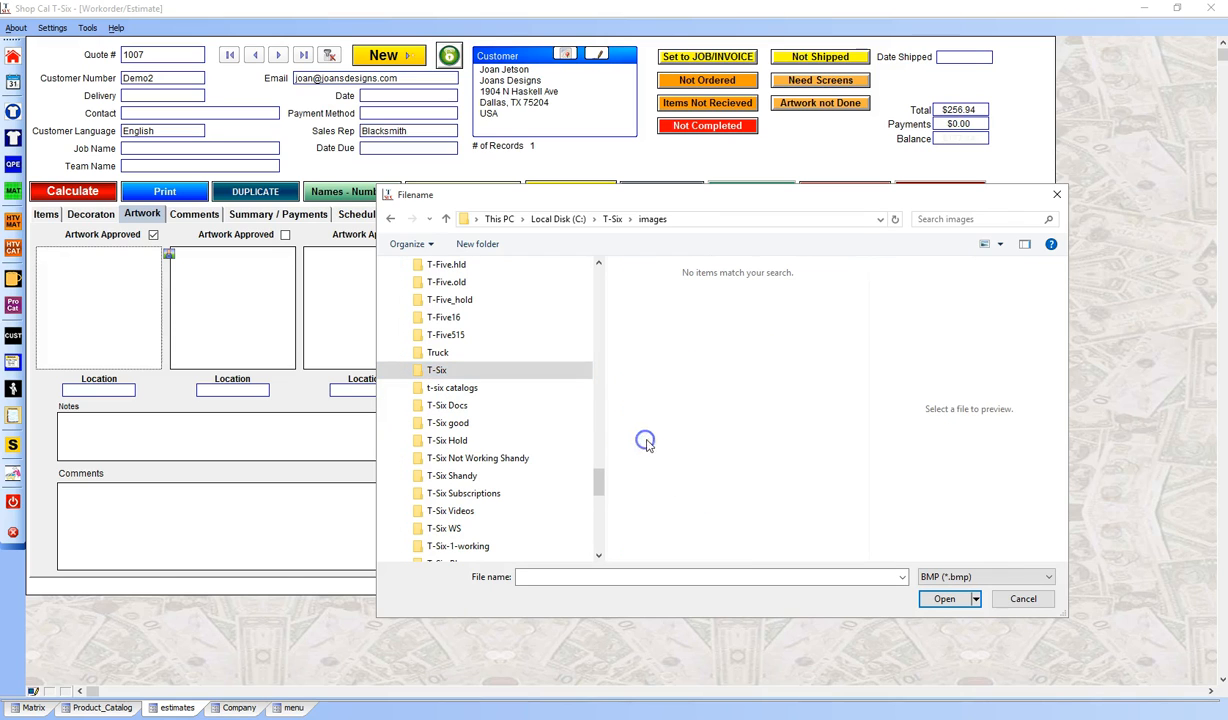
Show PNG files, load Shirt Front.png as the first artwork image, and set its location to Front.
click(1049, 577)
click(1019, 620)
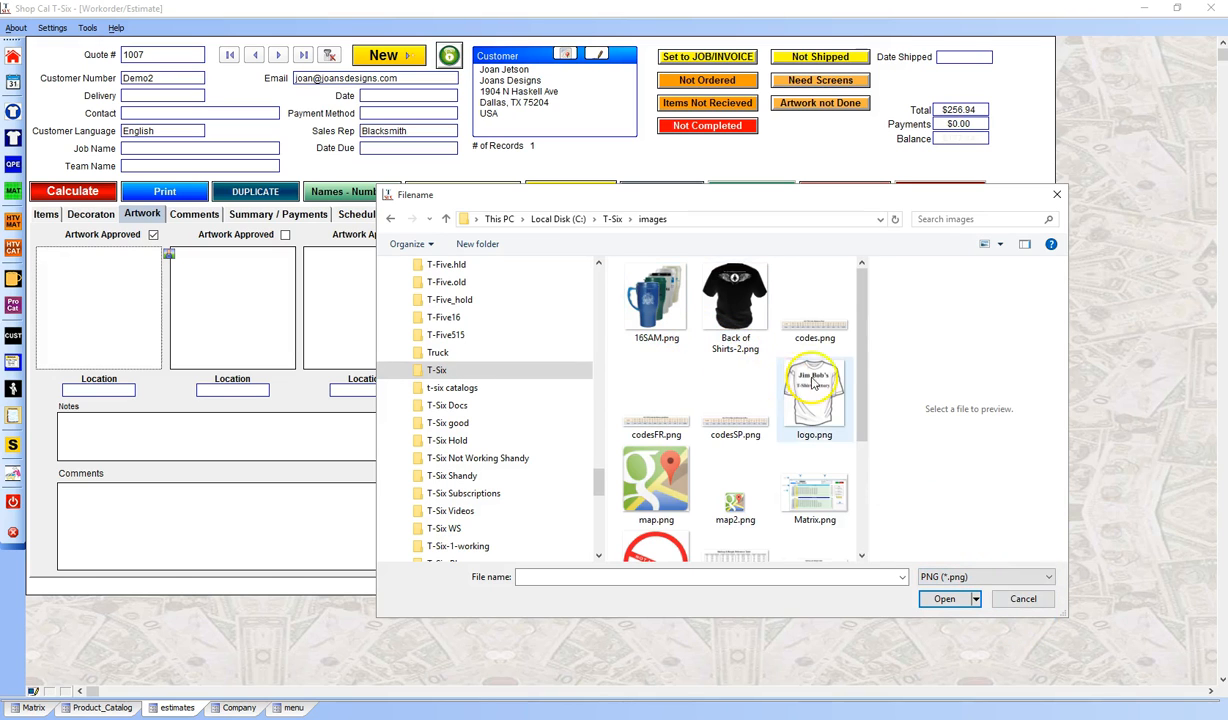
scroll(858, 360, down, 3)
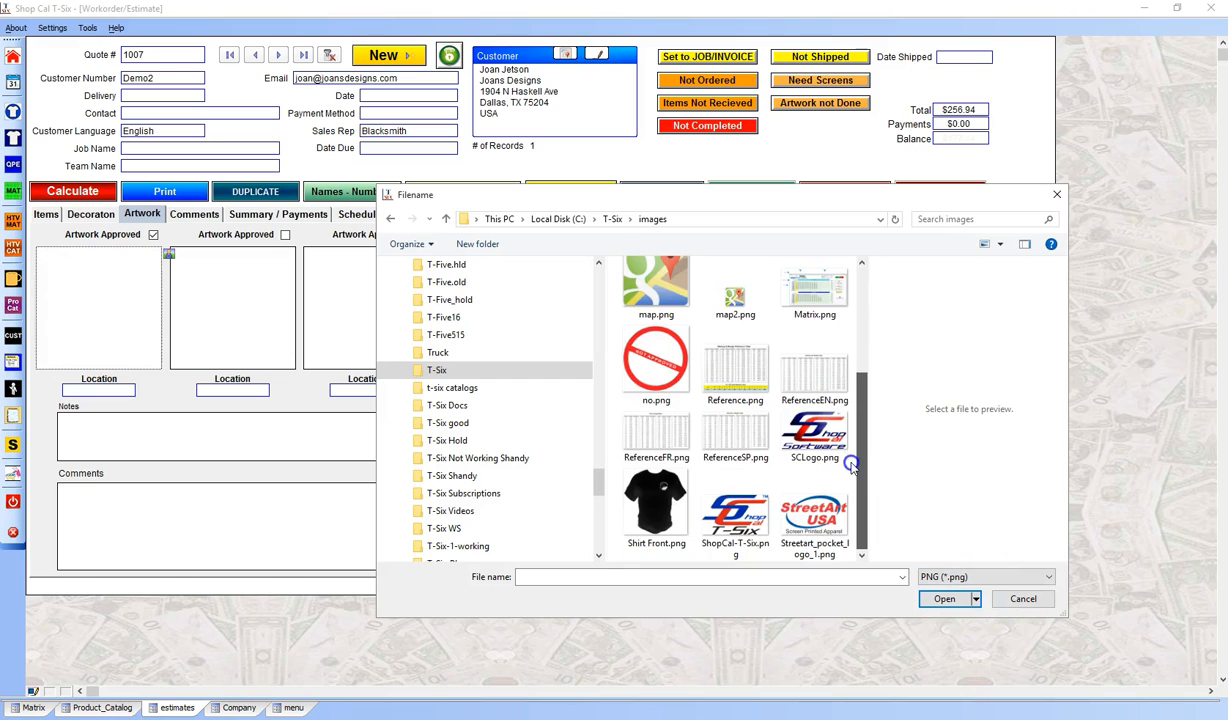
click(655, 497)
click(944, 598)
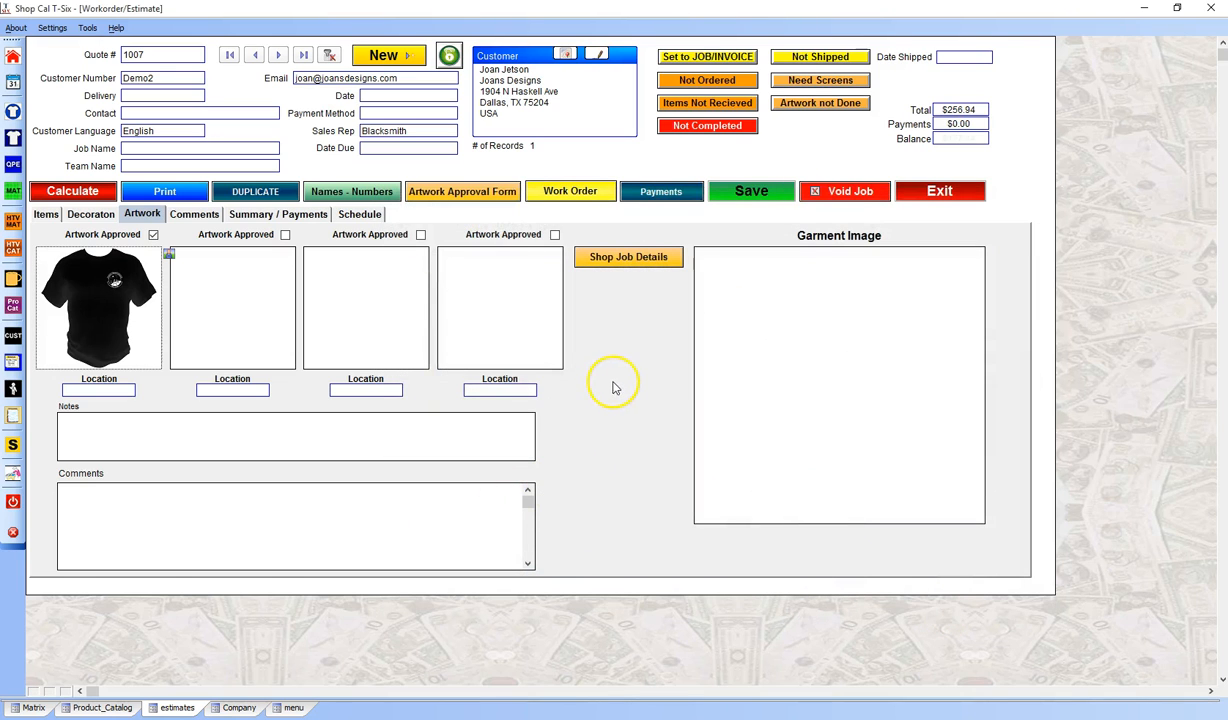
click(131, 391)
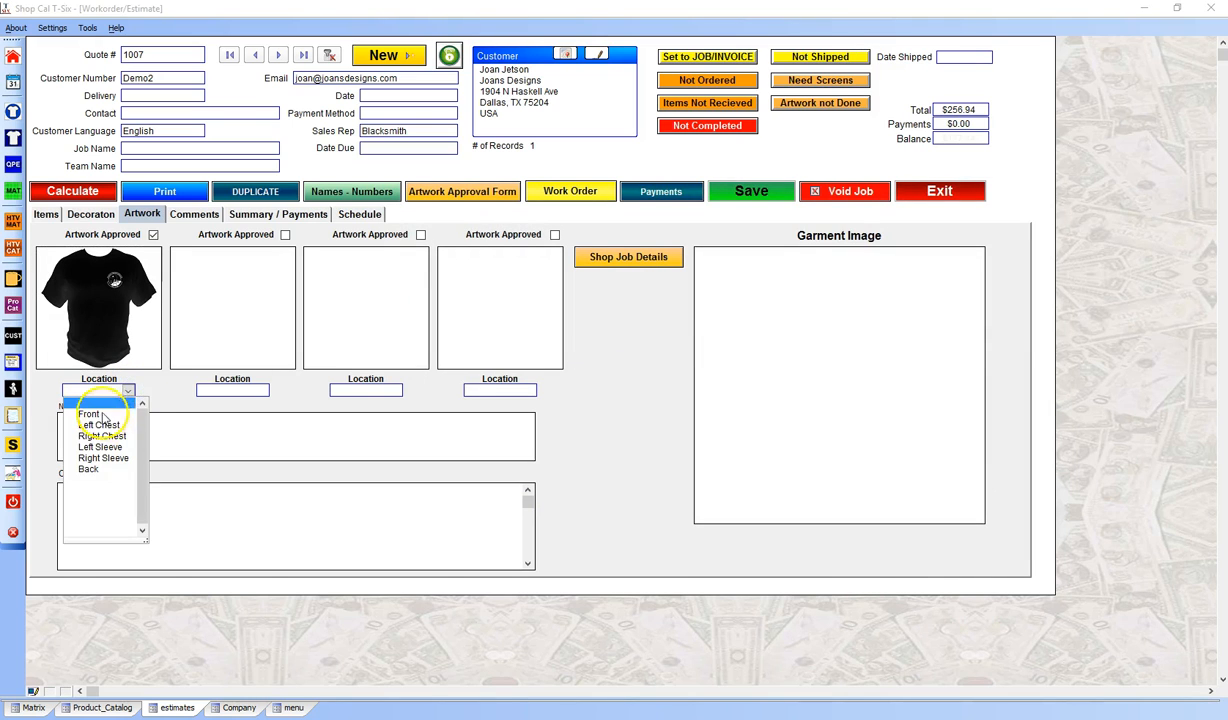
click(100, 414)
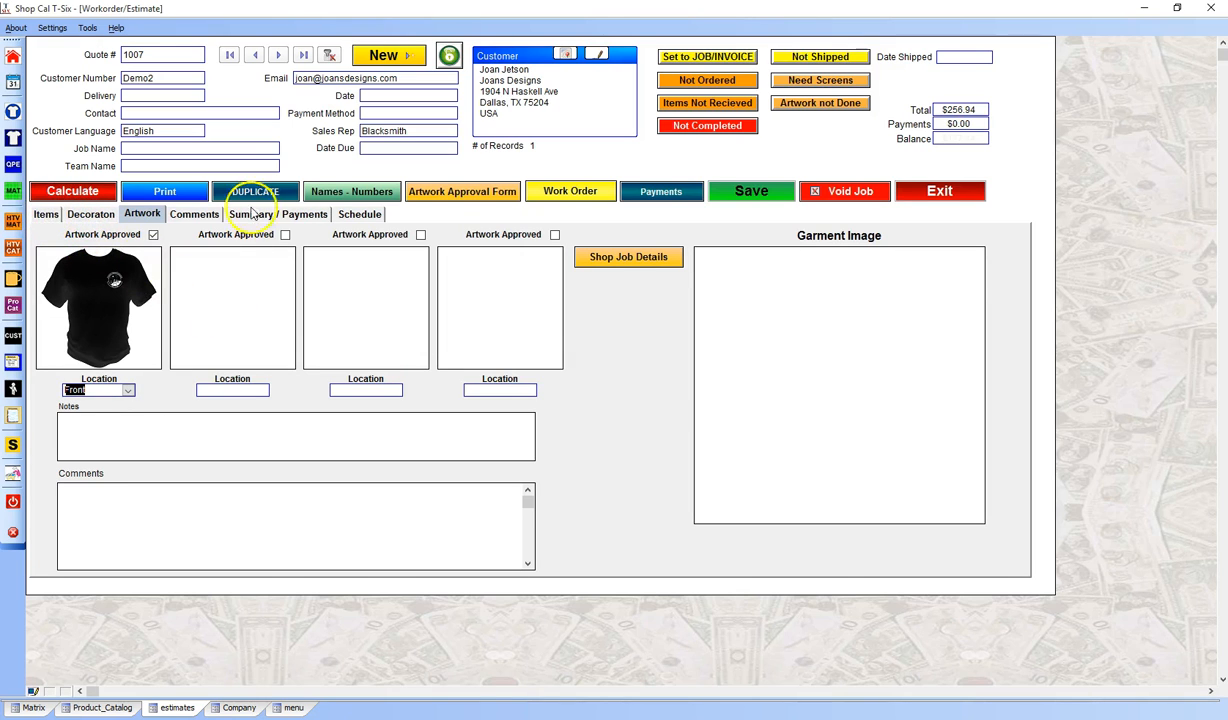
Check the estimate's decoration settings and recalculate the prices of its garment items.
click(46, 214)
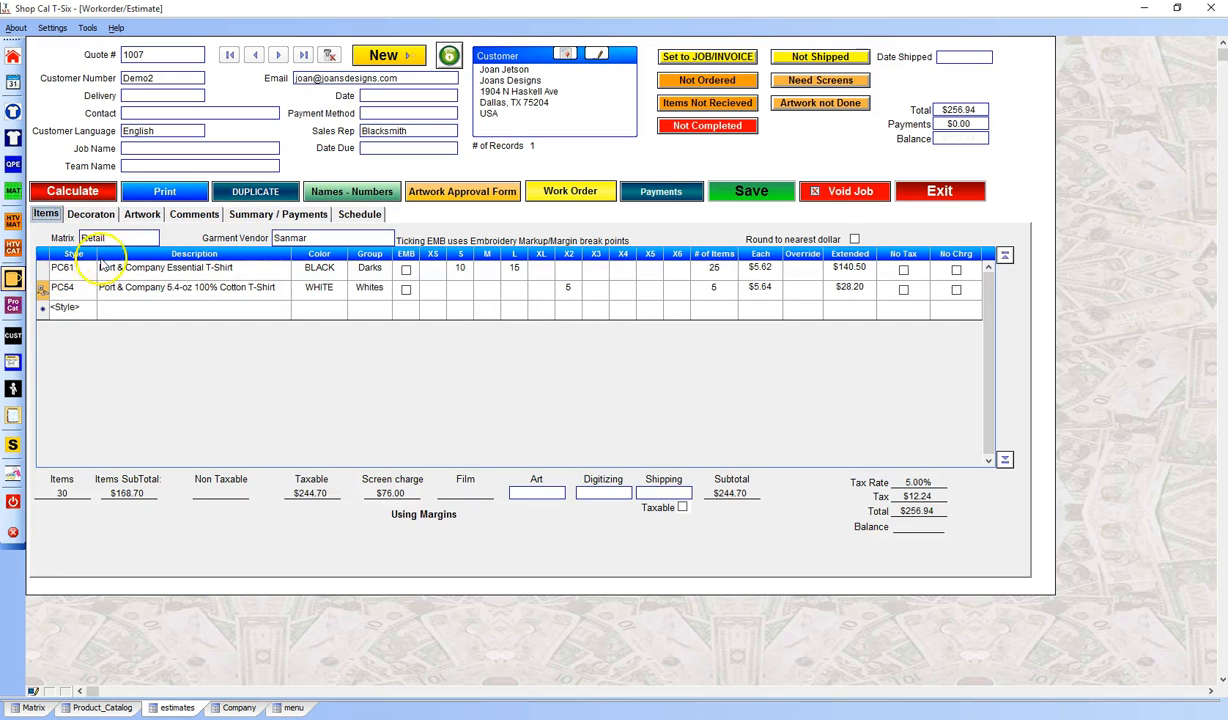
click(90, 214)
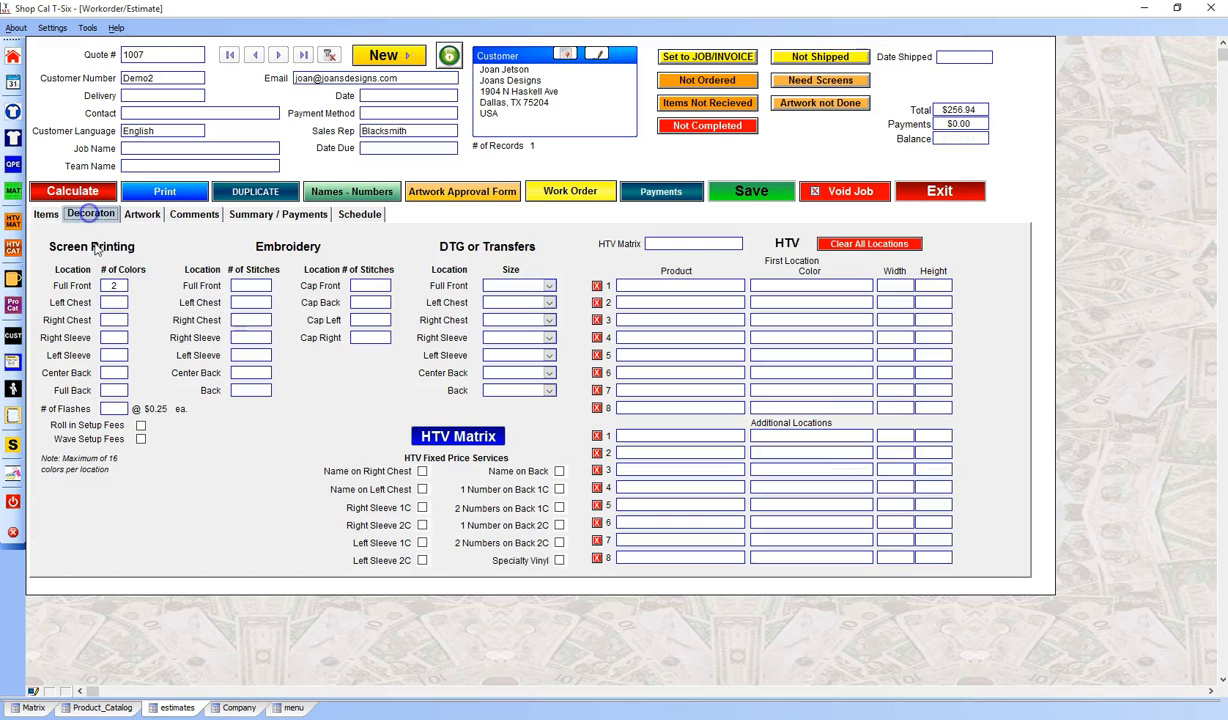
click(46, 214)
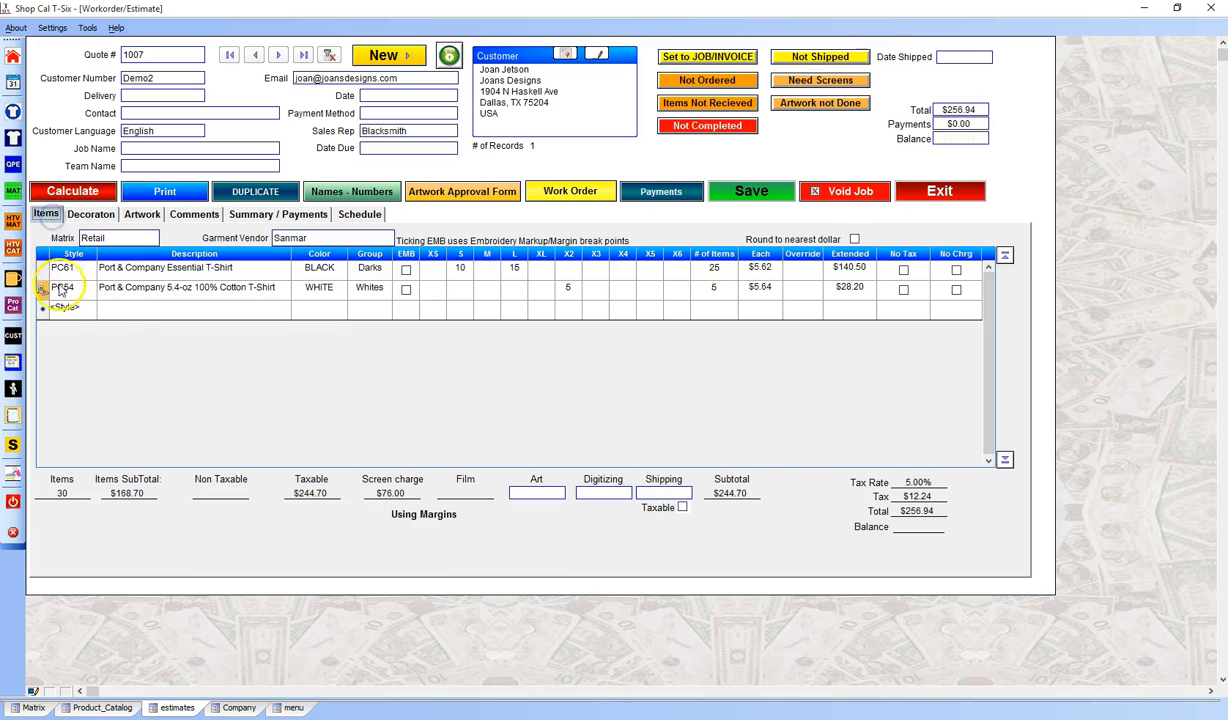
click(88, 195)
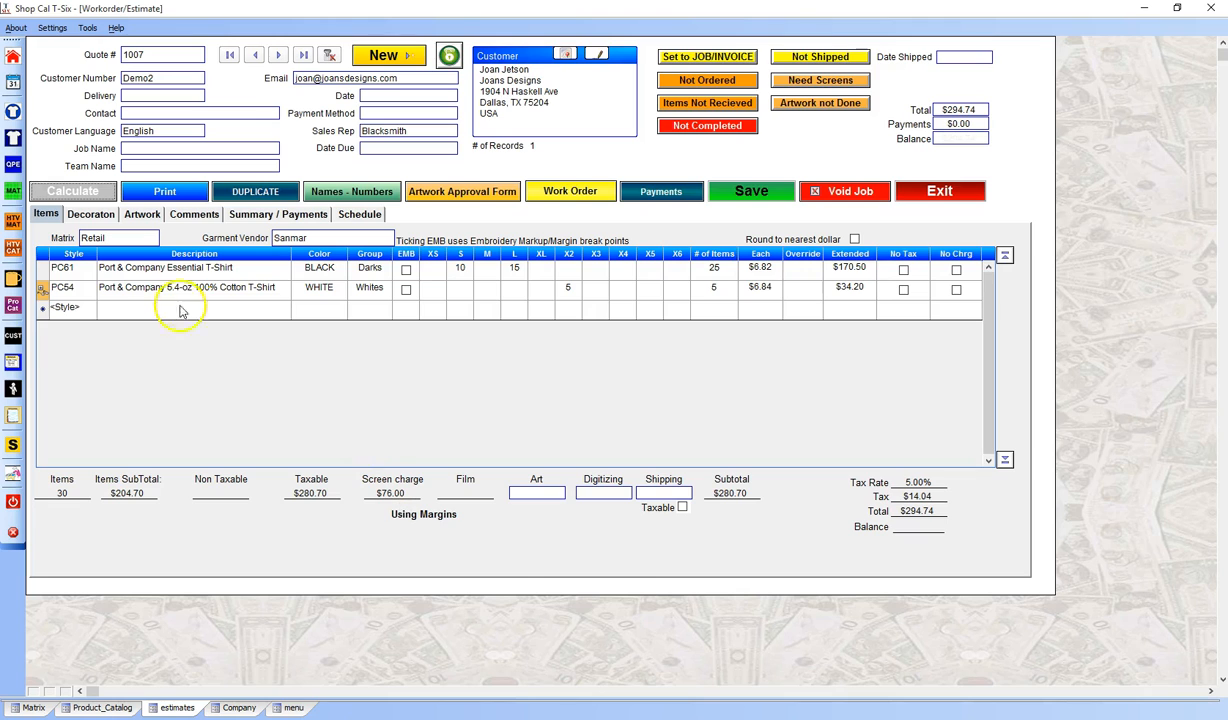
Enter 2 colors for the Full Front screen print, roll in the setup fees, and review the recalculated items.
click(91, 214)
click(113, 286)
text(2)
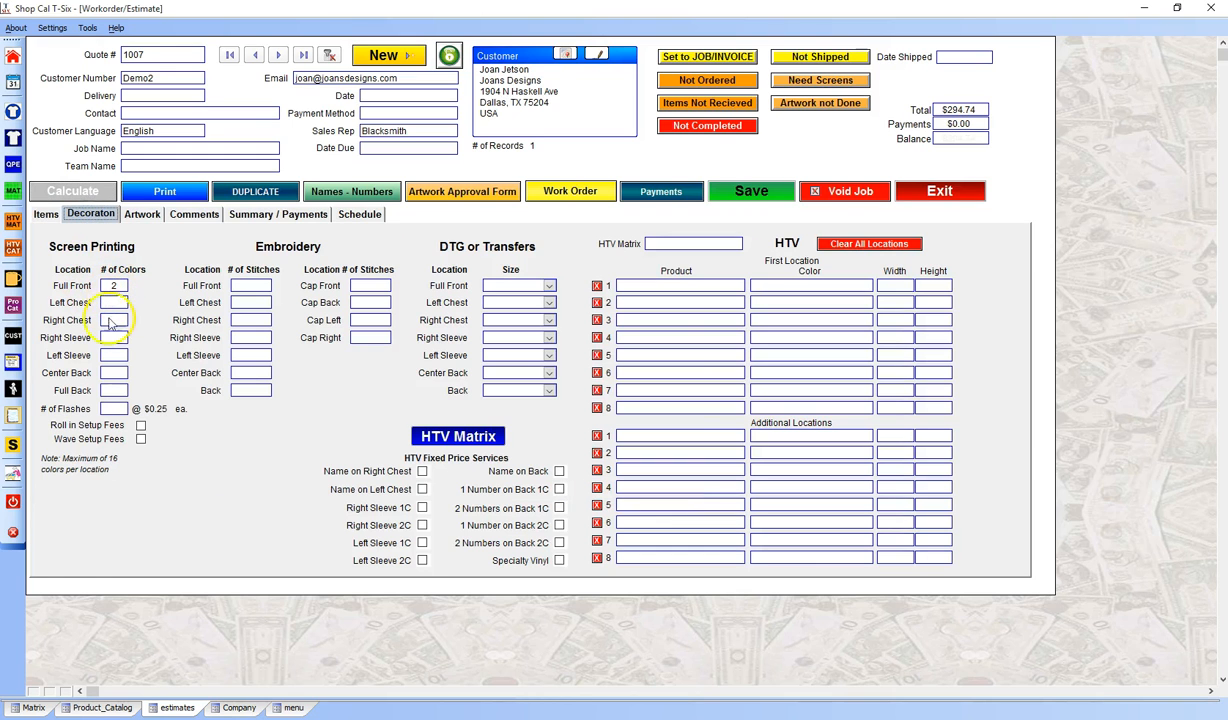
click(141, 425)
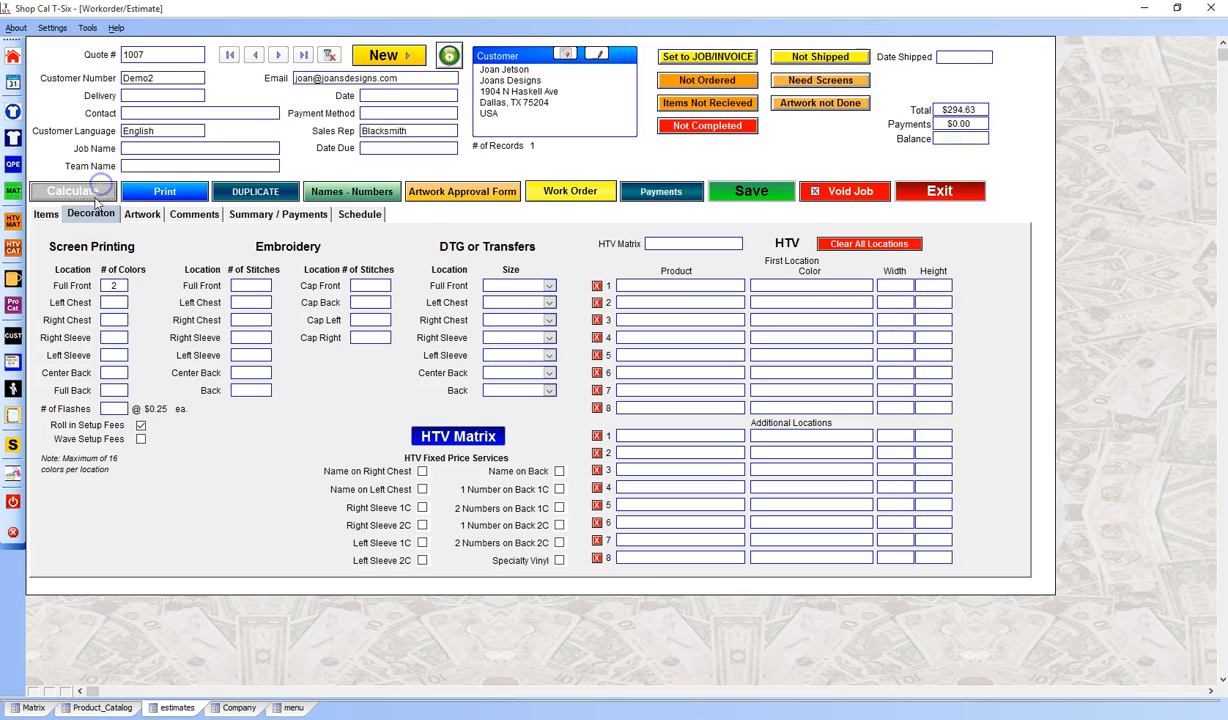
click(46, 214)
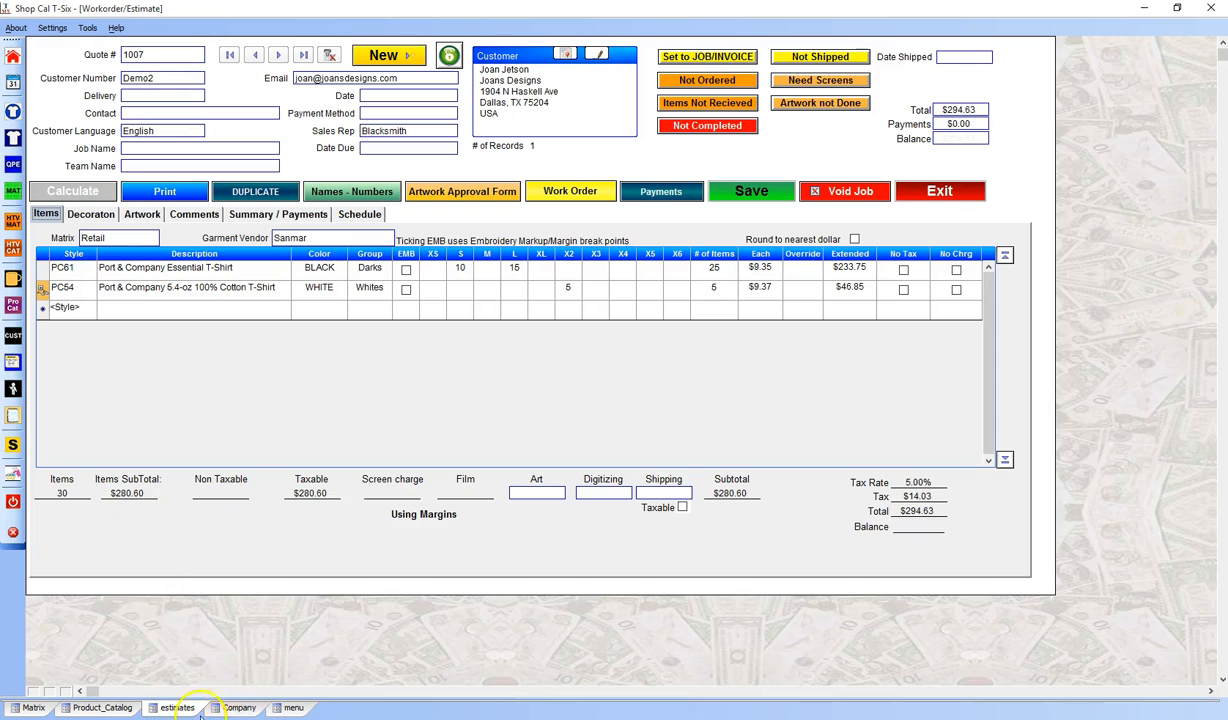
Review the quotes and job summary in the Joans Designs customer record, and return to the estimate.
click(294, 708)
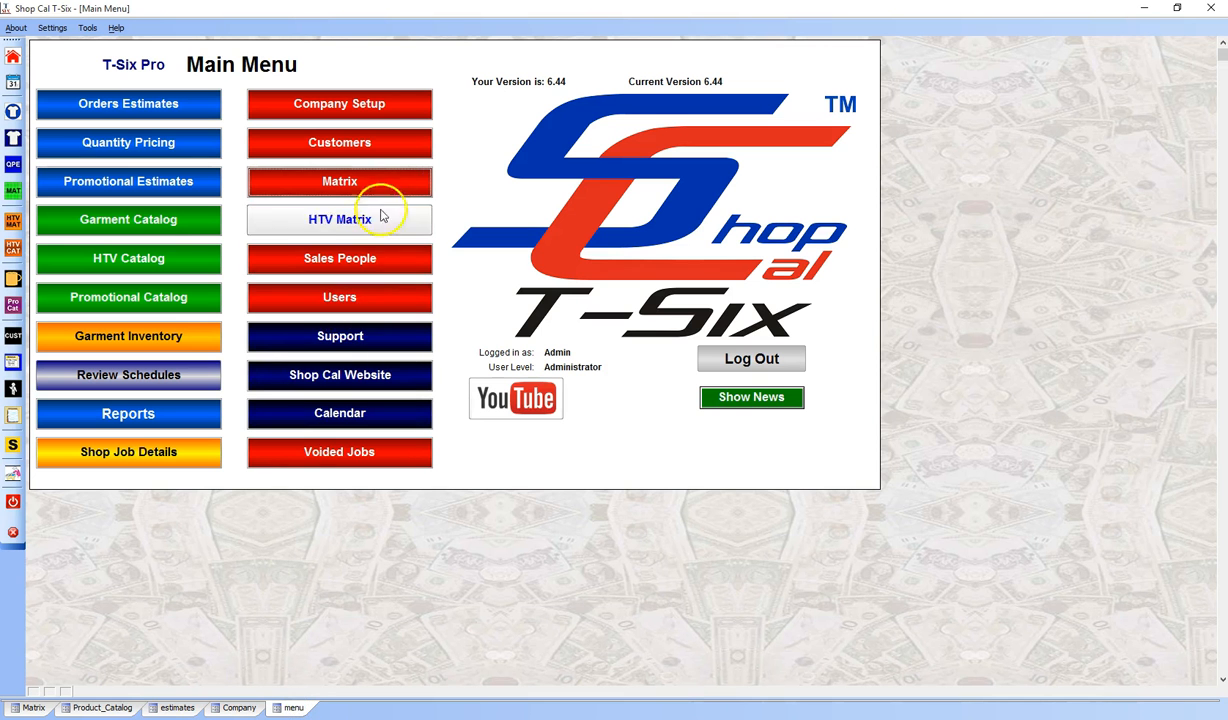
click(357, 145)
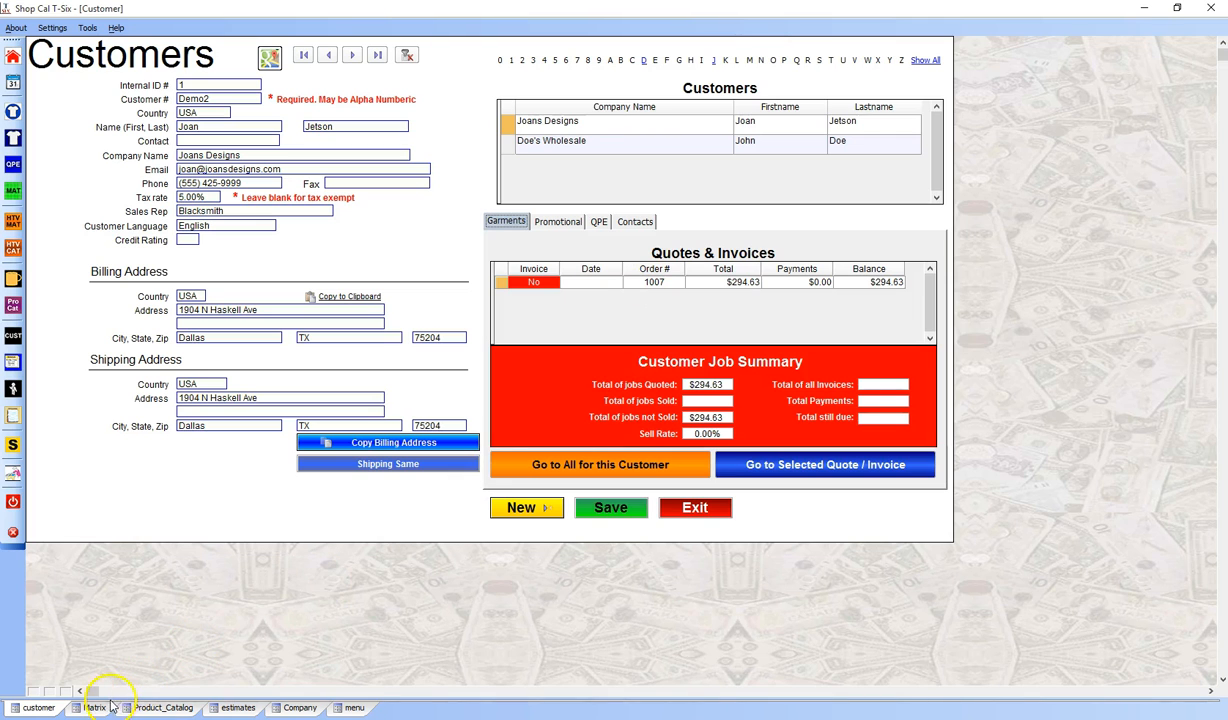
click(238, 707)
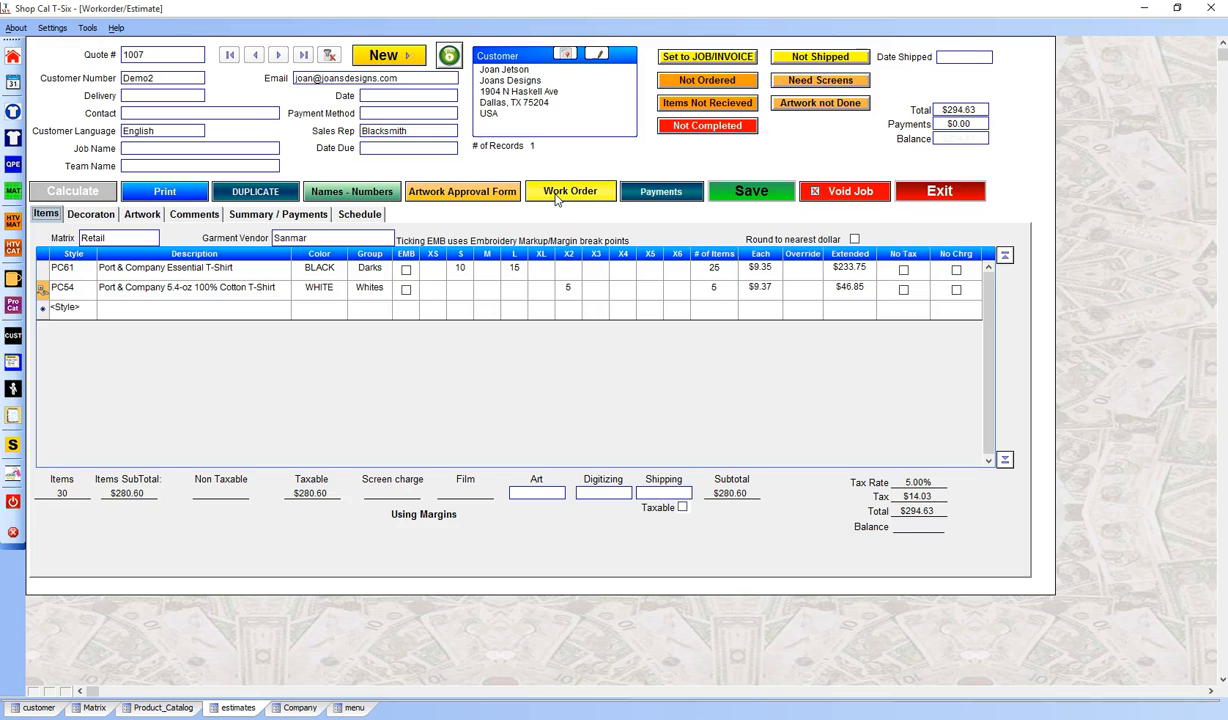
Convert the quote to a job/invoice, check the company's Label Invoice as Job option, and return to the job.
click(668, 193)
click(690, 58)
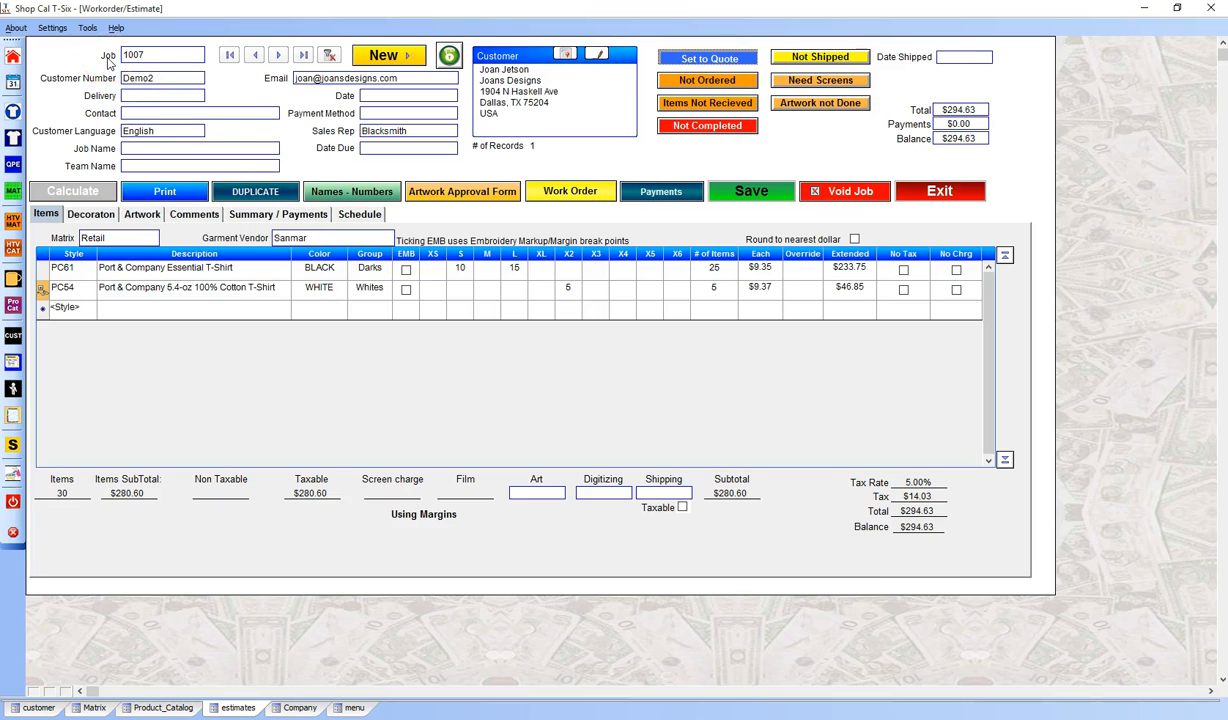
click(299, 707)
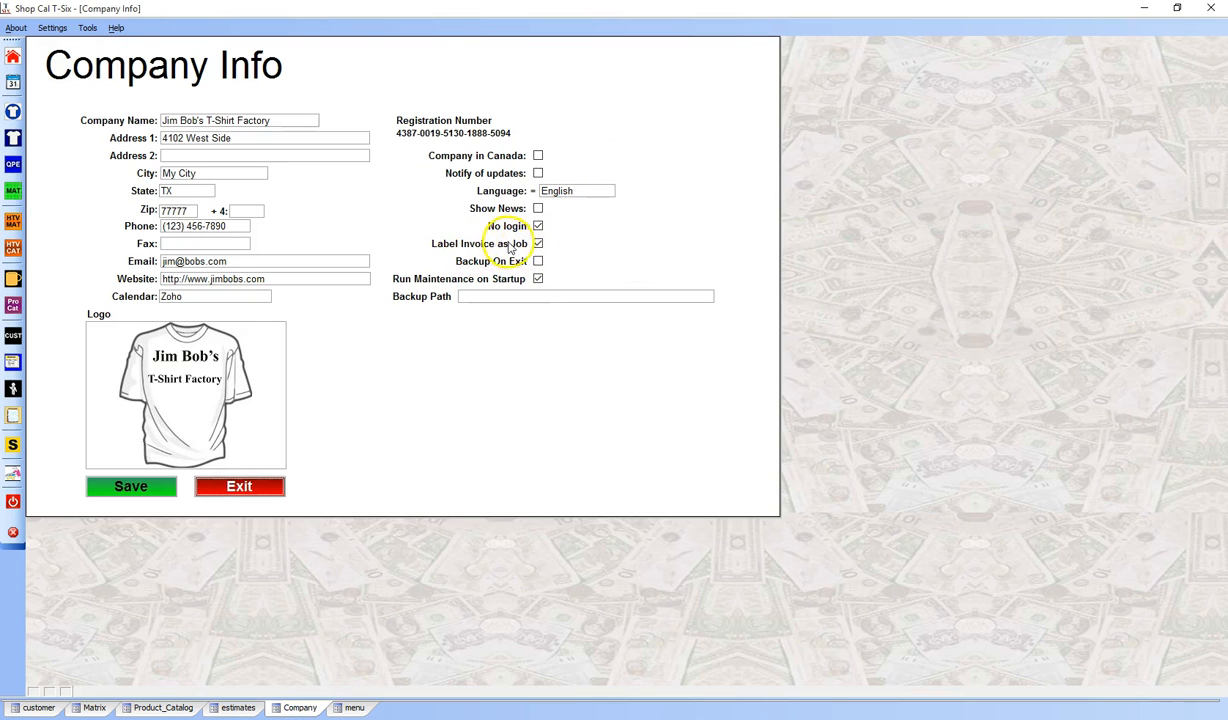
click(236, 704)
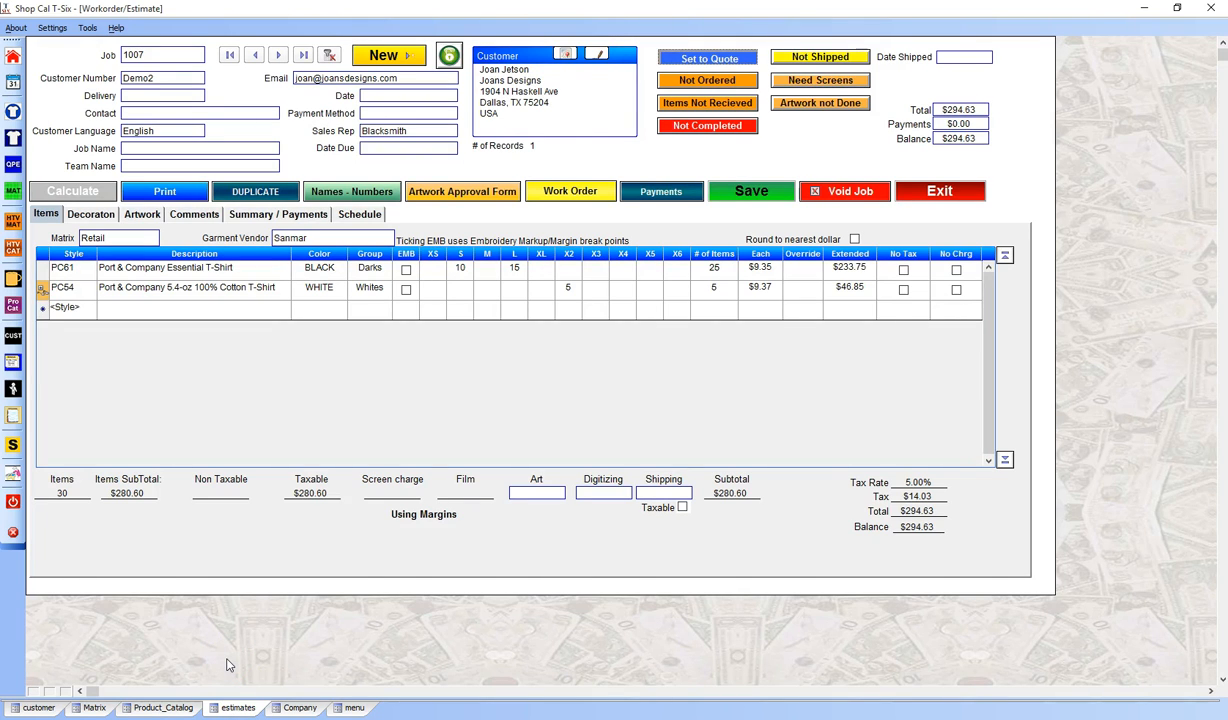
Preview the job's printout with style numbers hidden, and exit the preview.
click(165, 191)
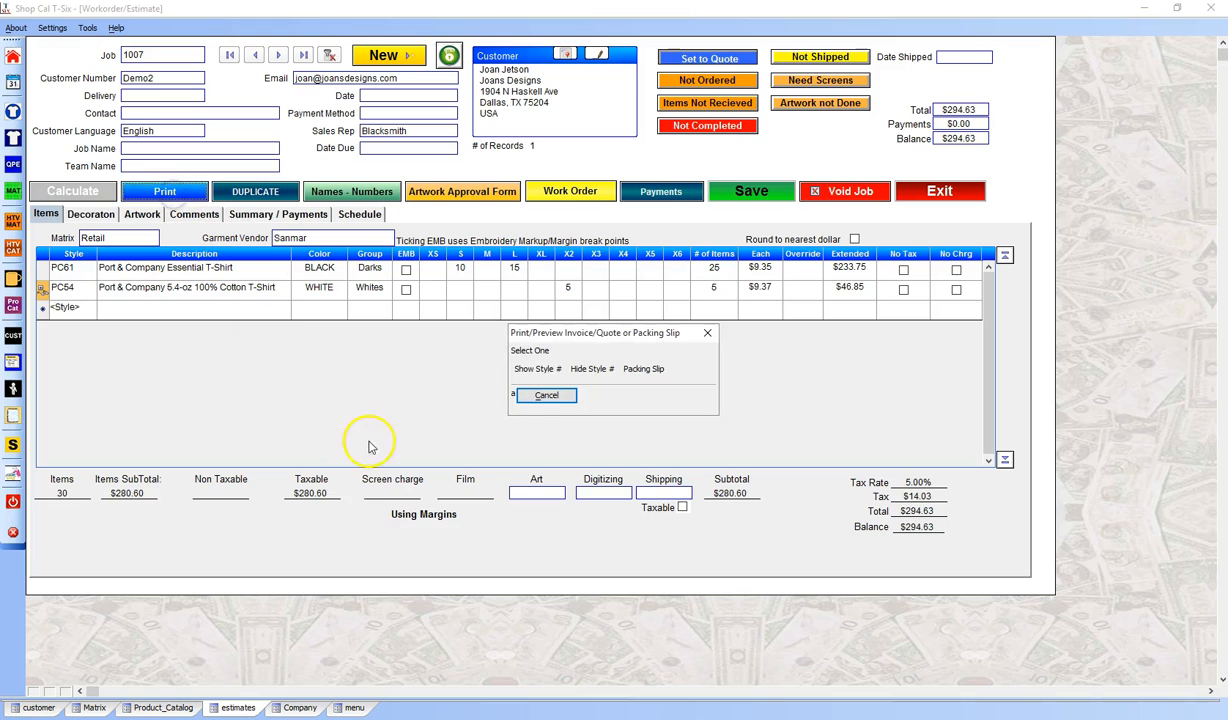
click(580, 372)
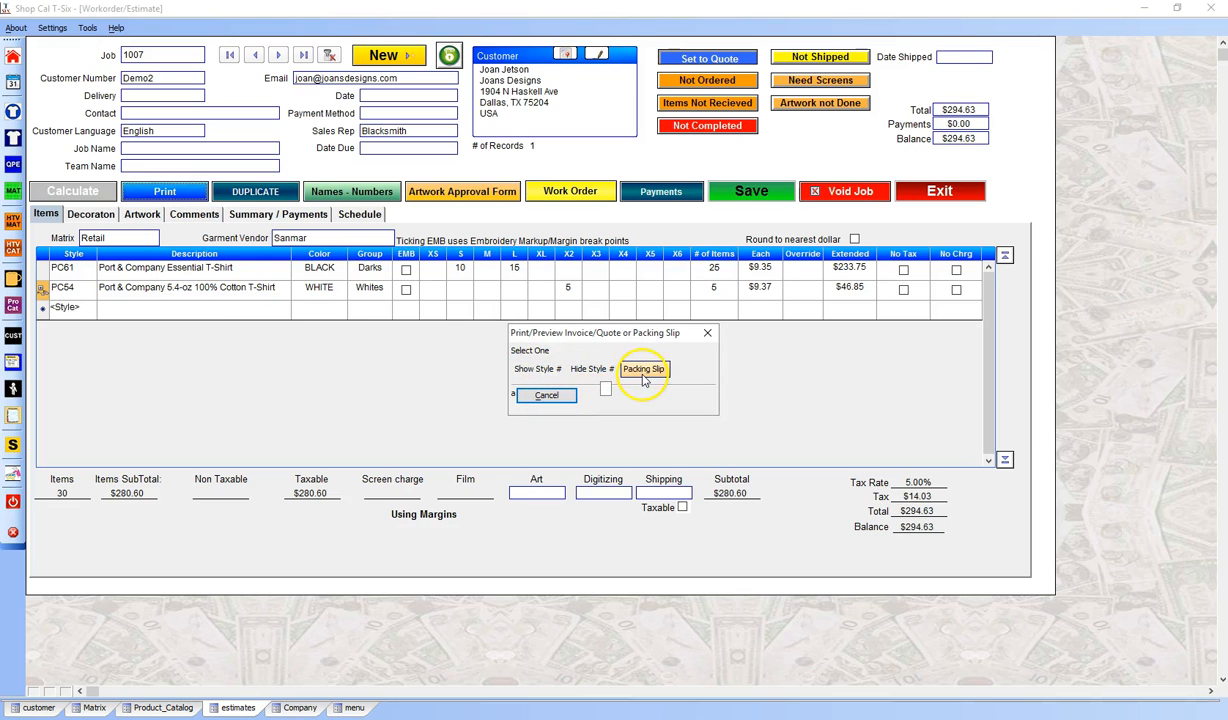
click(591, 374)
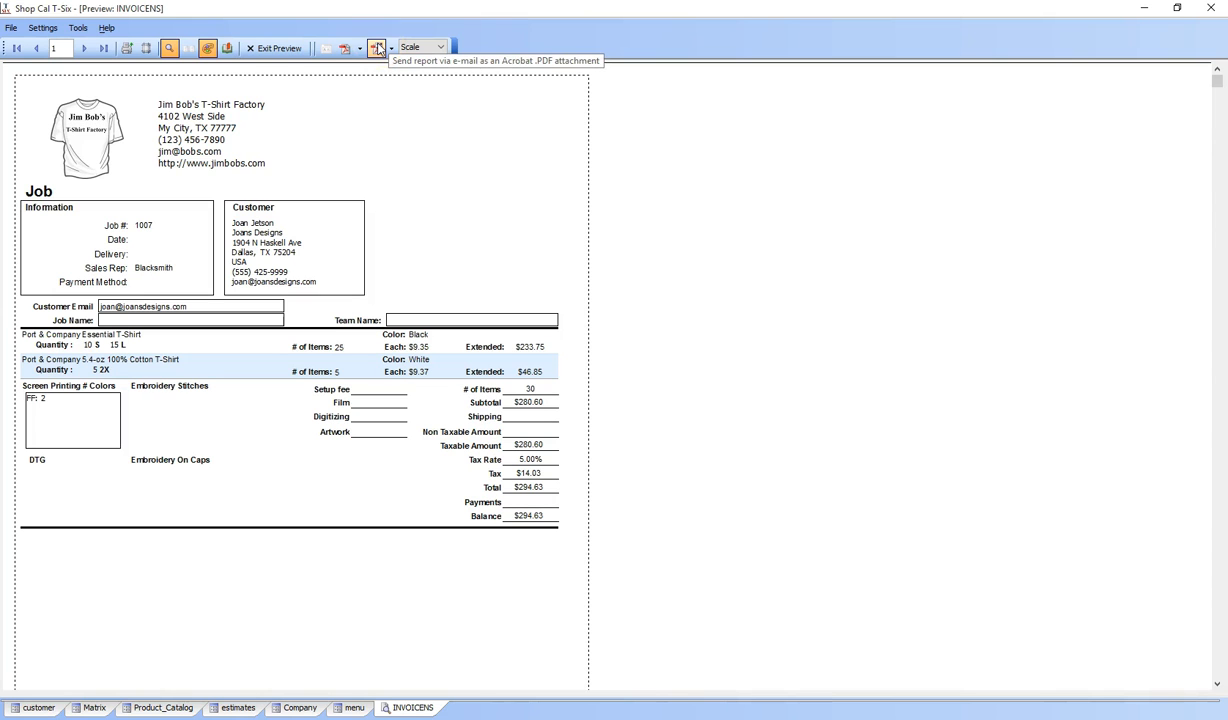
click(279, 55)
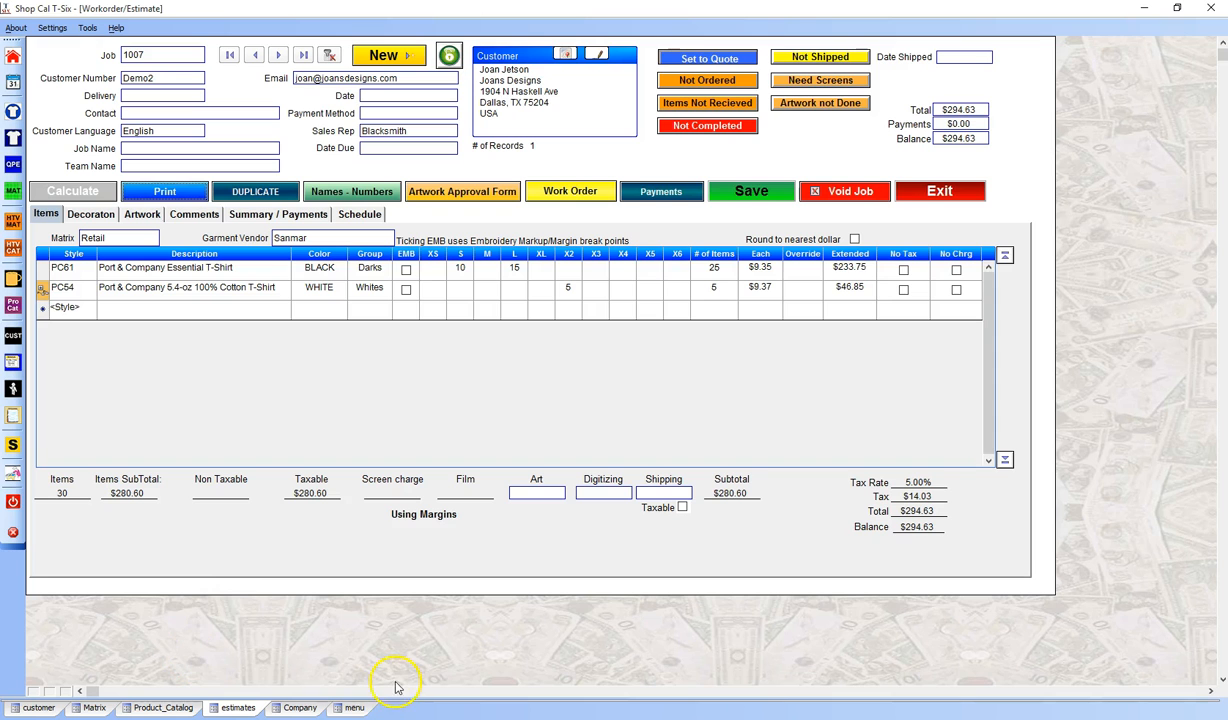
Examine Location 1's ink color, mesh, strokes and flashes in the shop job details, and return to the main menu.
click(352, 707)
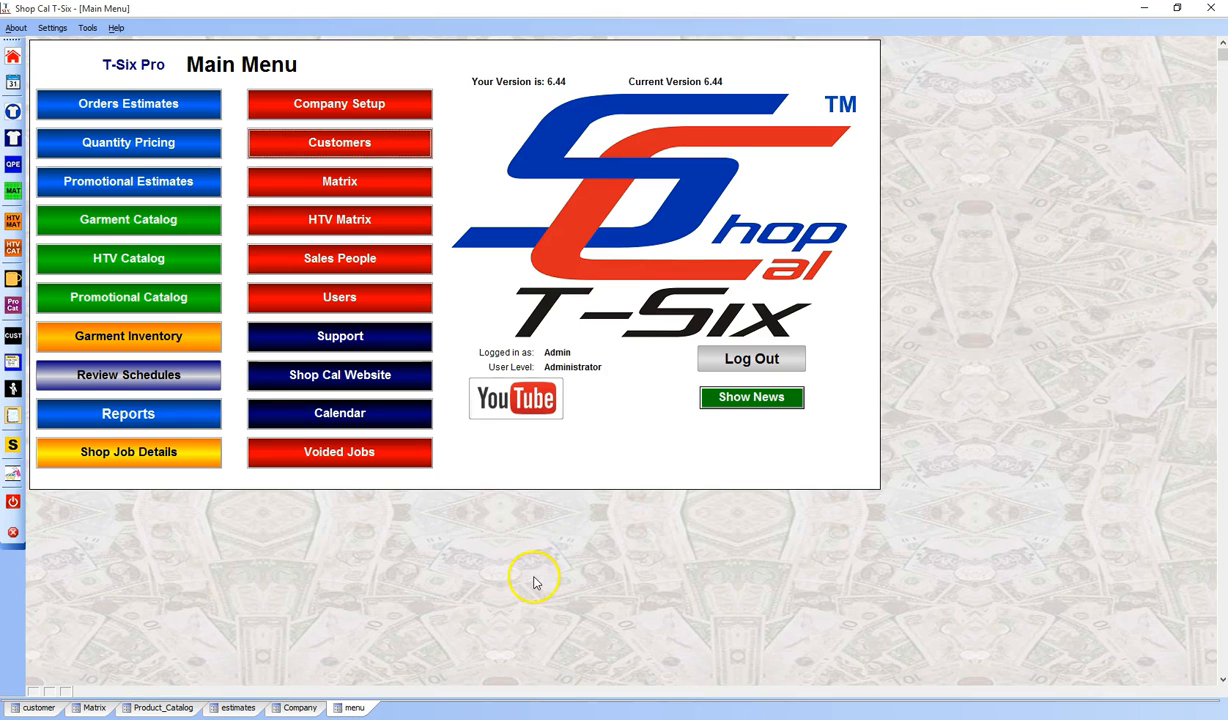
click(120, 456)
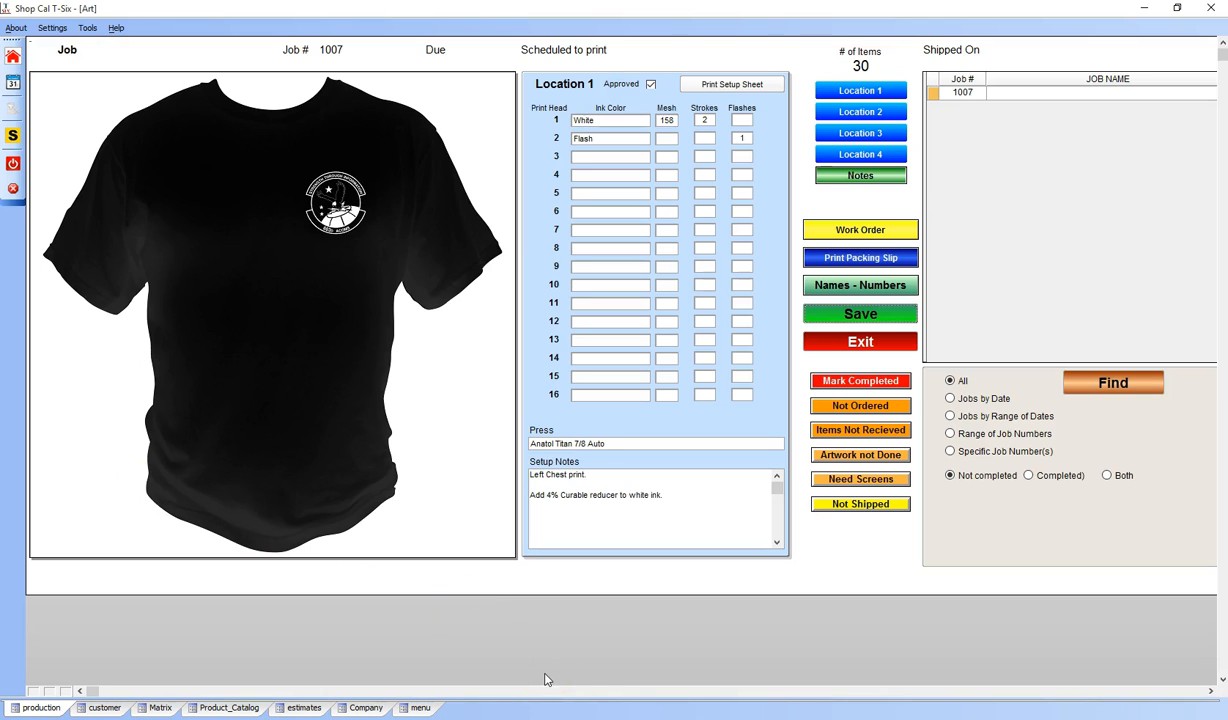
click(628, 120)
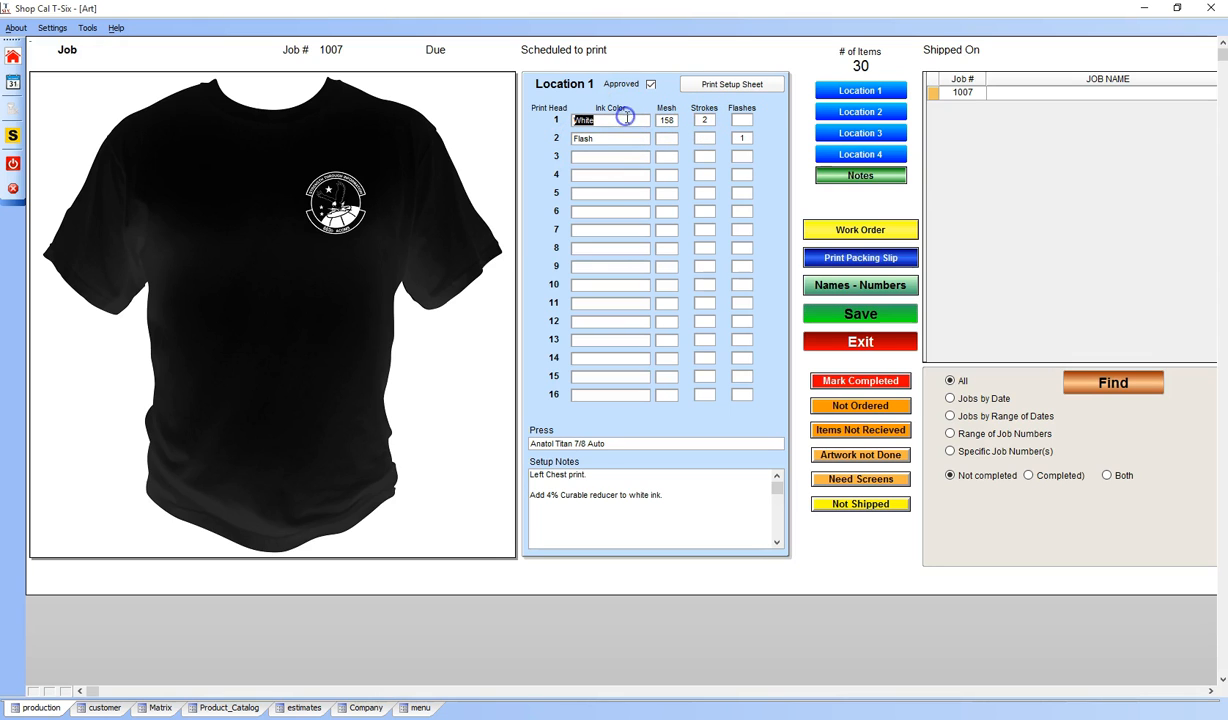
click(667, 120)
click(711, 121)
click(743, 139)
click(412, 708)
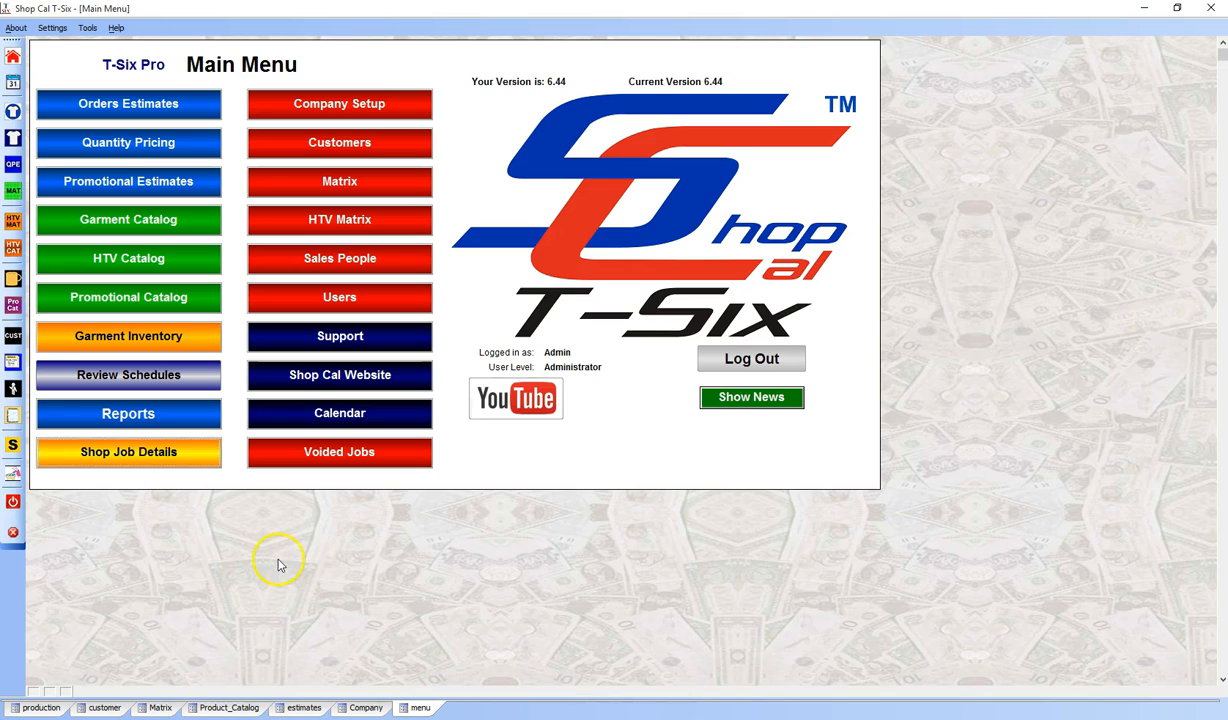
Preview the Doe's Wholesale quantity pricing estimate without style numbers, and close both the preview and the estimate.
click(143, 148)
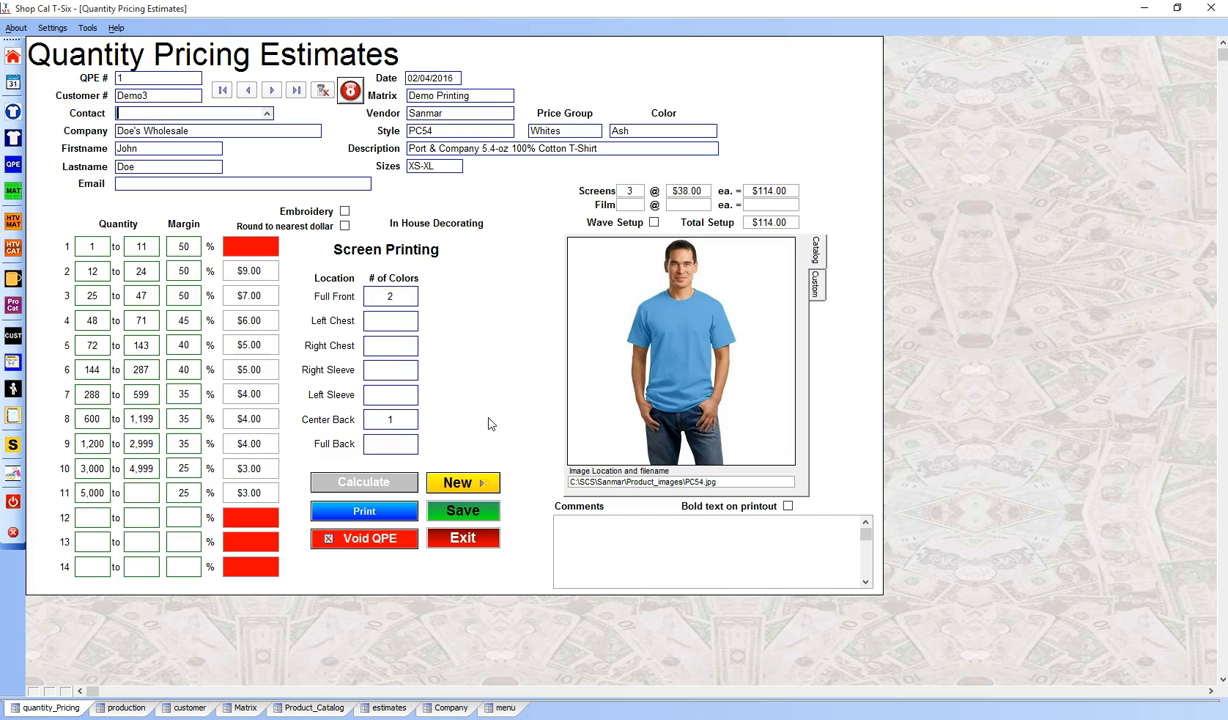
click(396, 510)
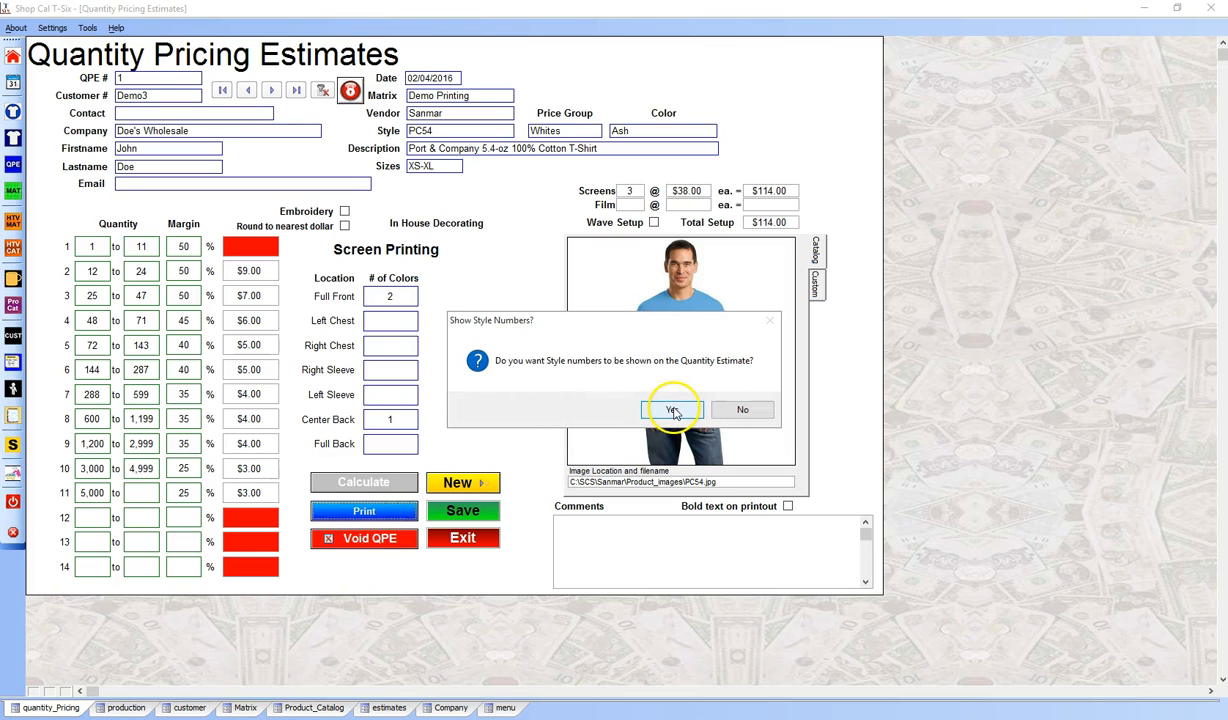
click(740, 409)
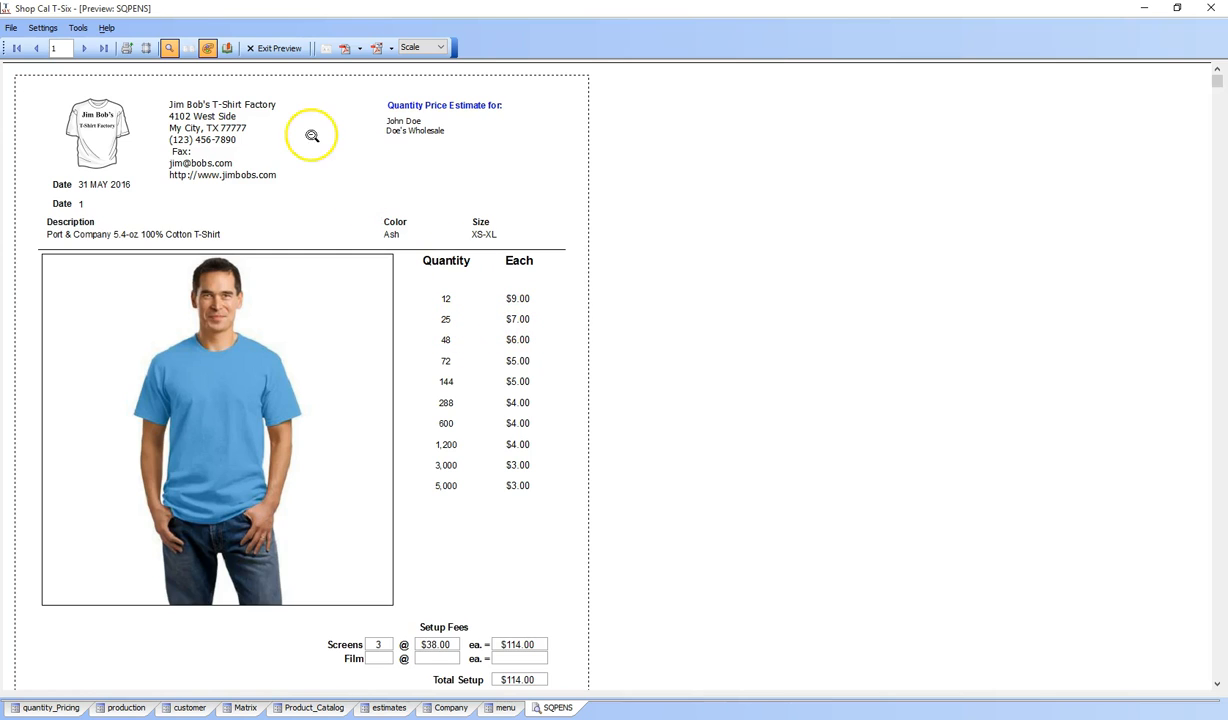
click(289, 49)
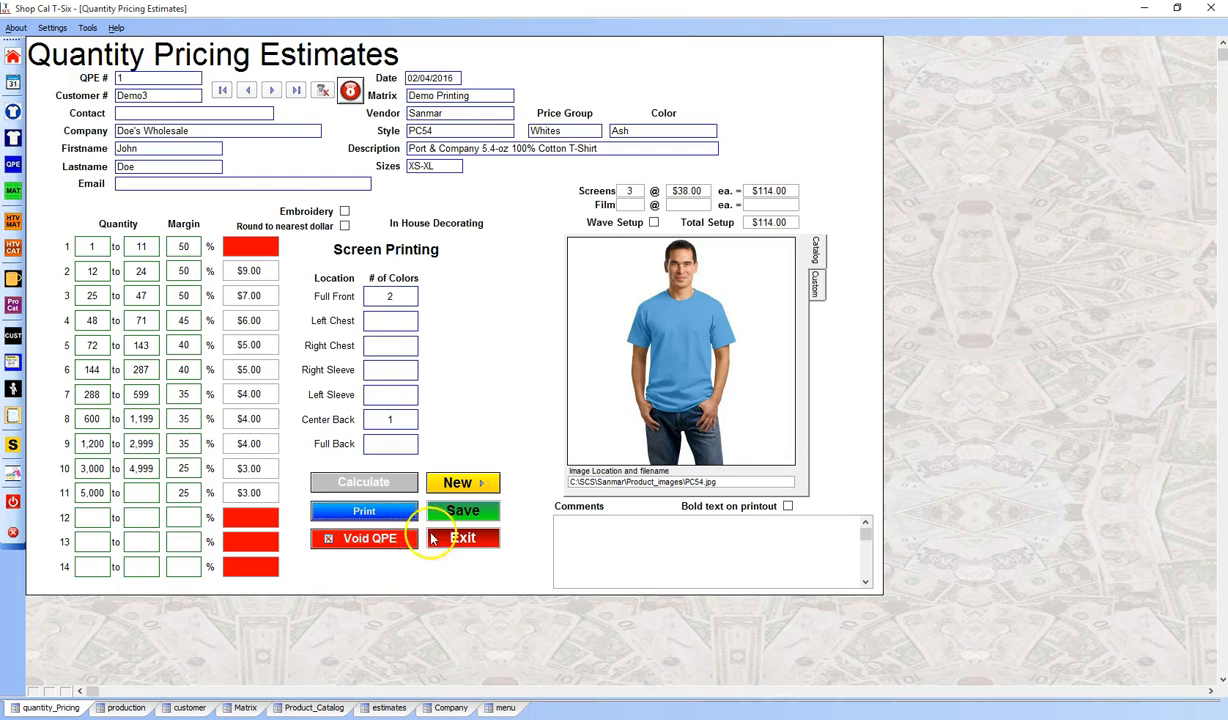
click(474, 539)
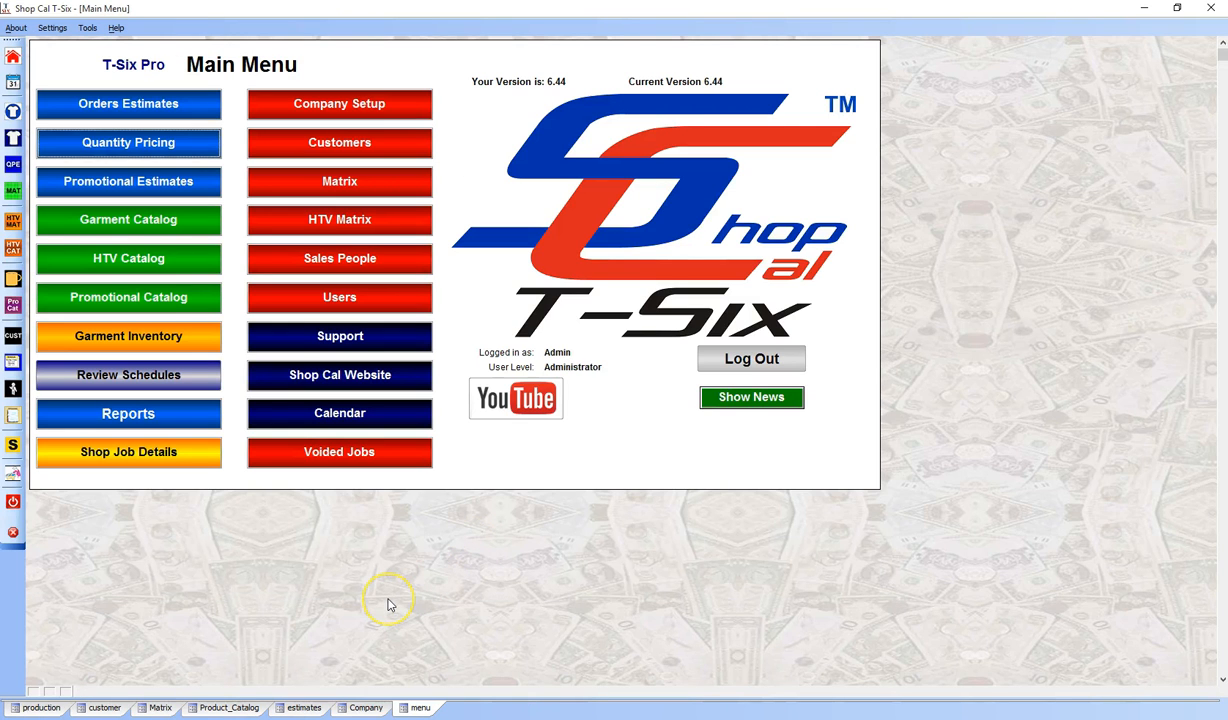